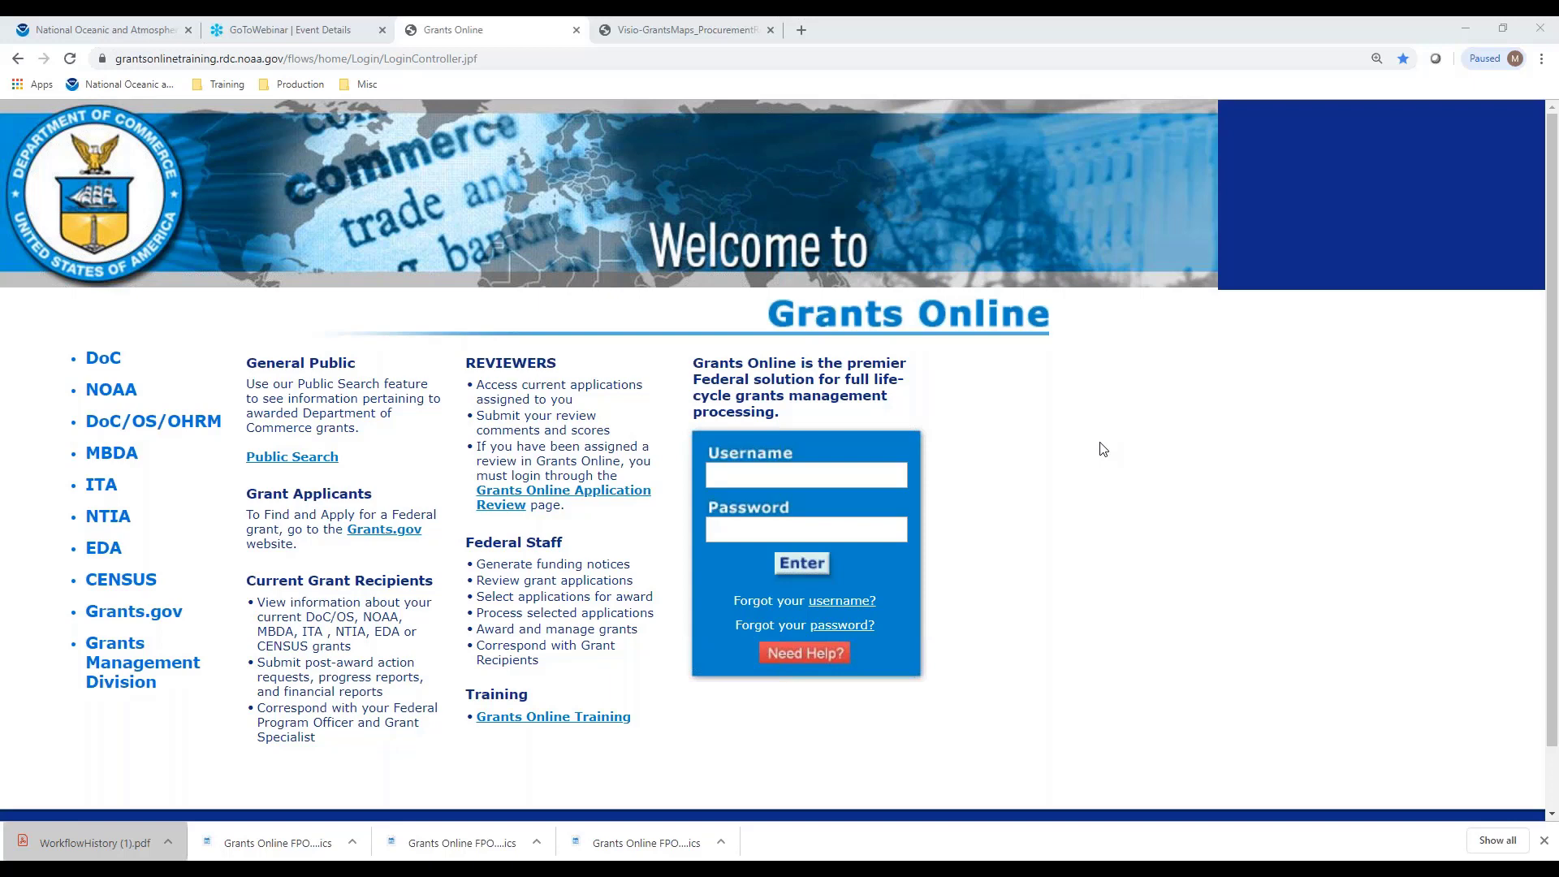
Sign in with the saved training username and its password, then accept the Notice to Users
left_click(852, 475)
left_click(817, 513)
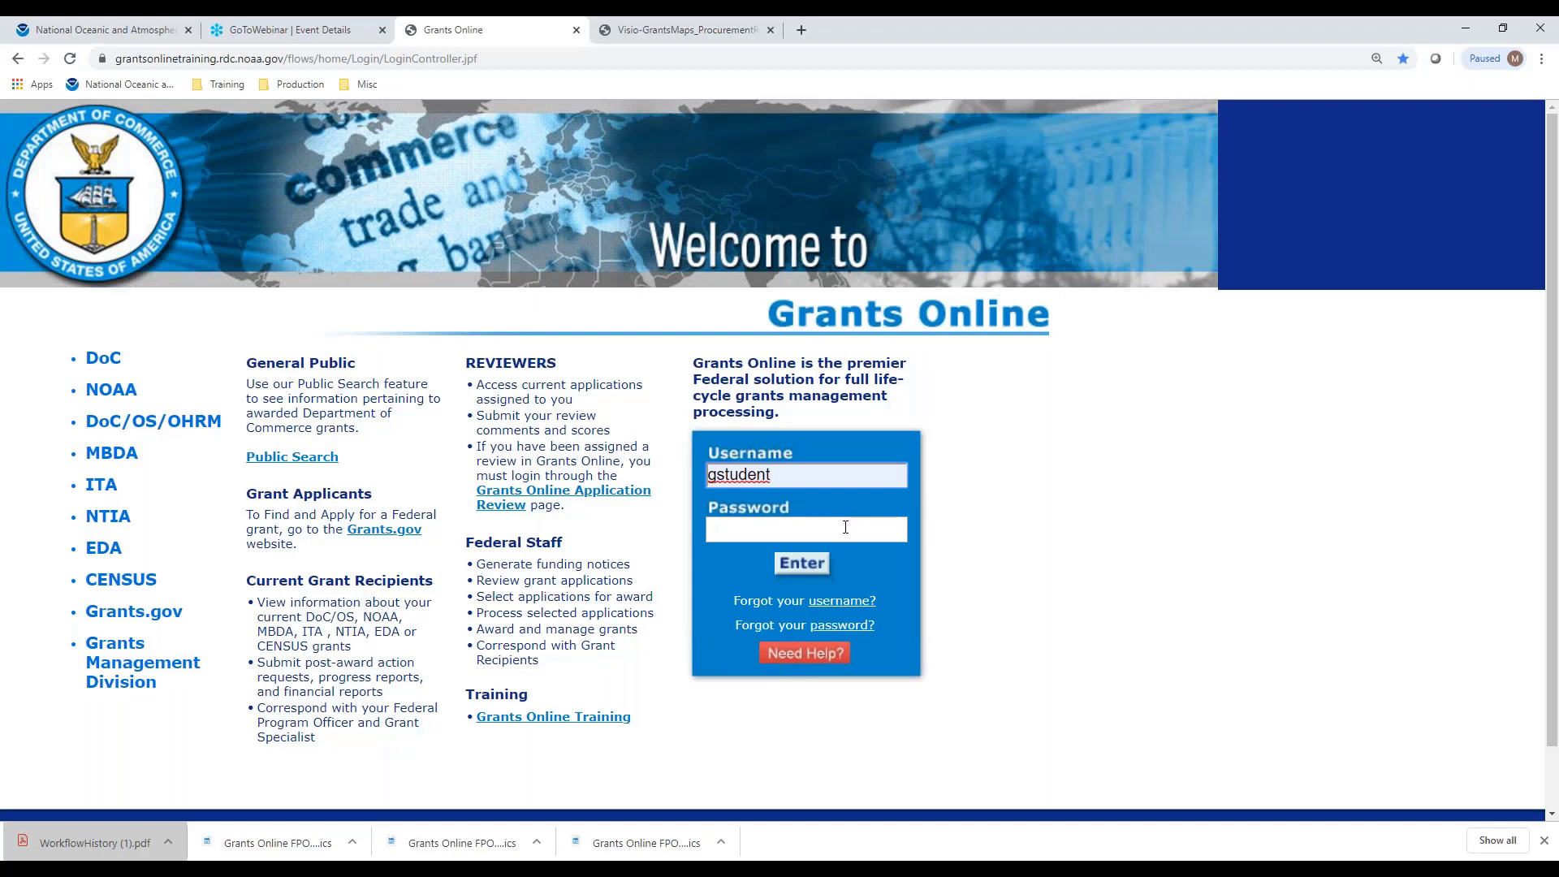
left_click(845, 527)
type("••••••")
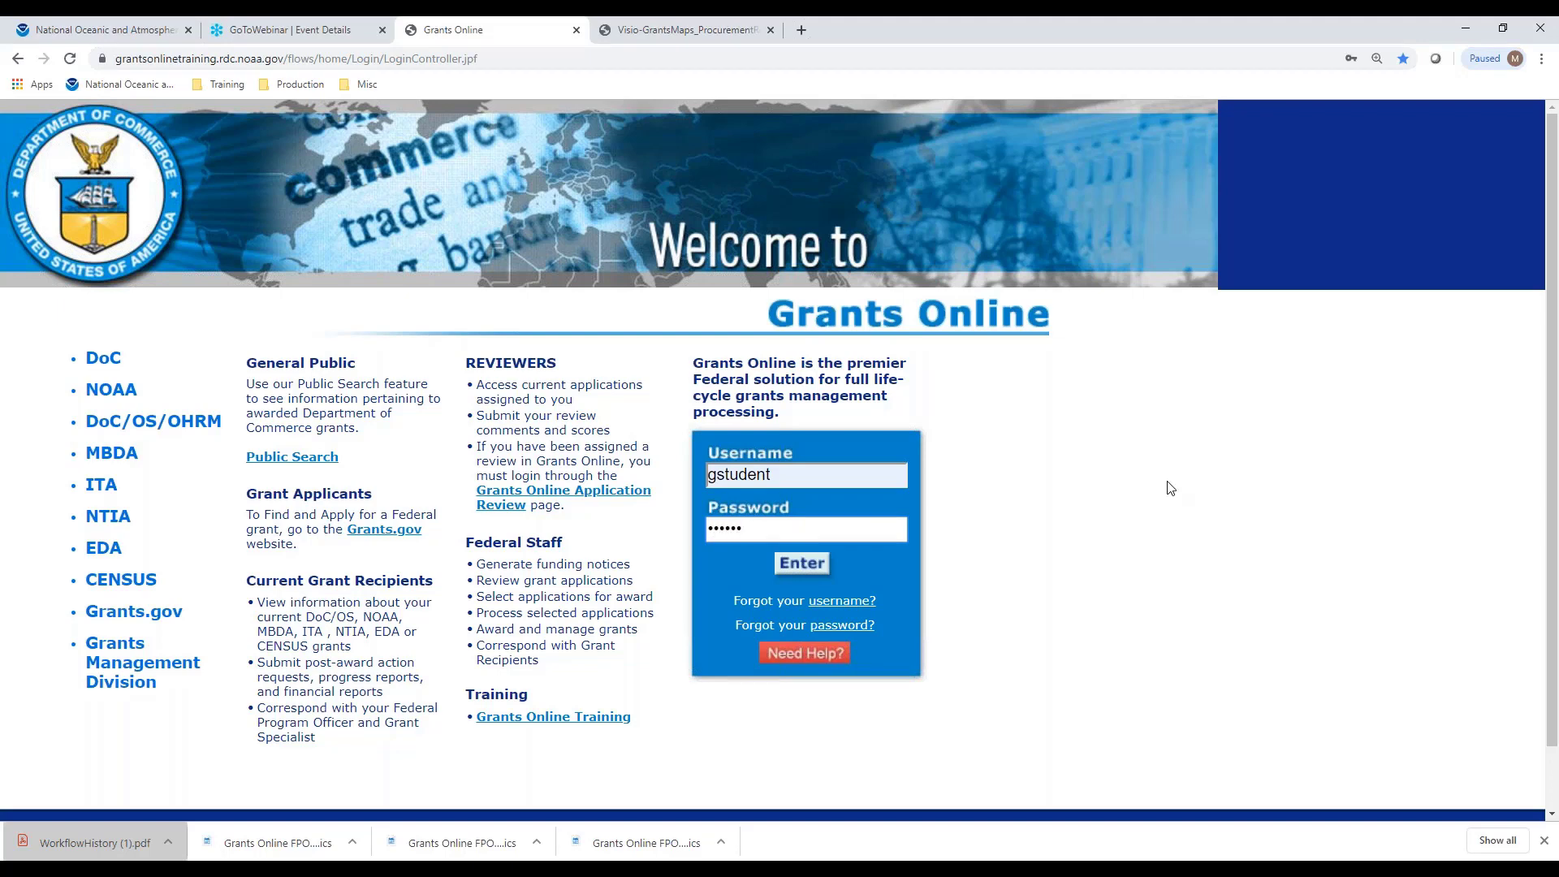
type("•••••")
key("Return")
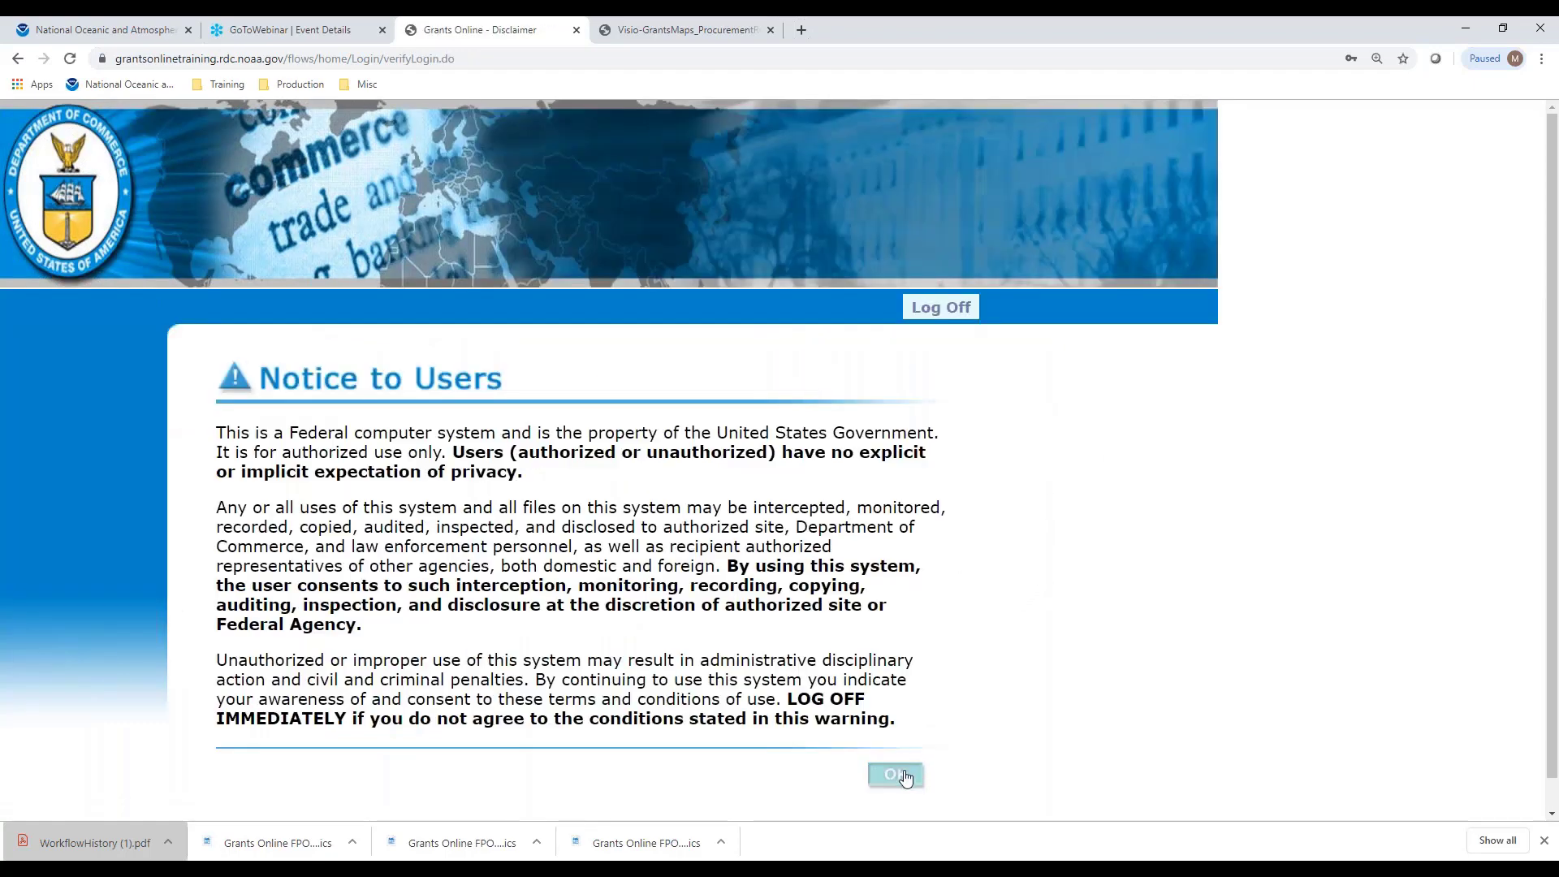
left_click(906, 772)
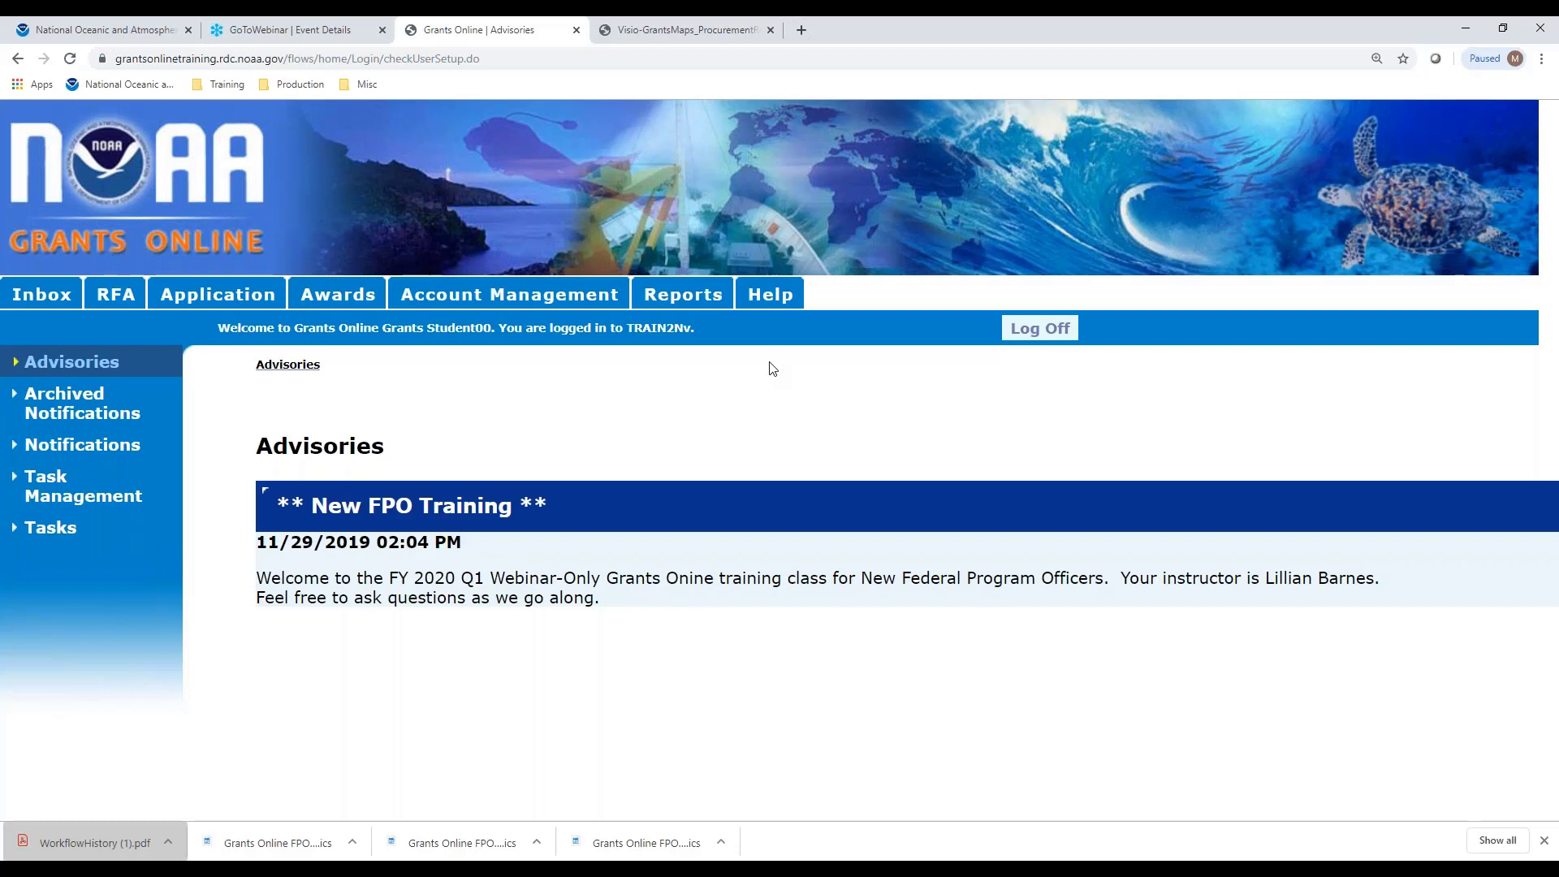
left_click(661, 33)
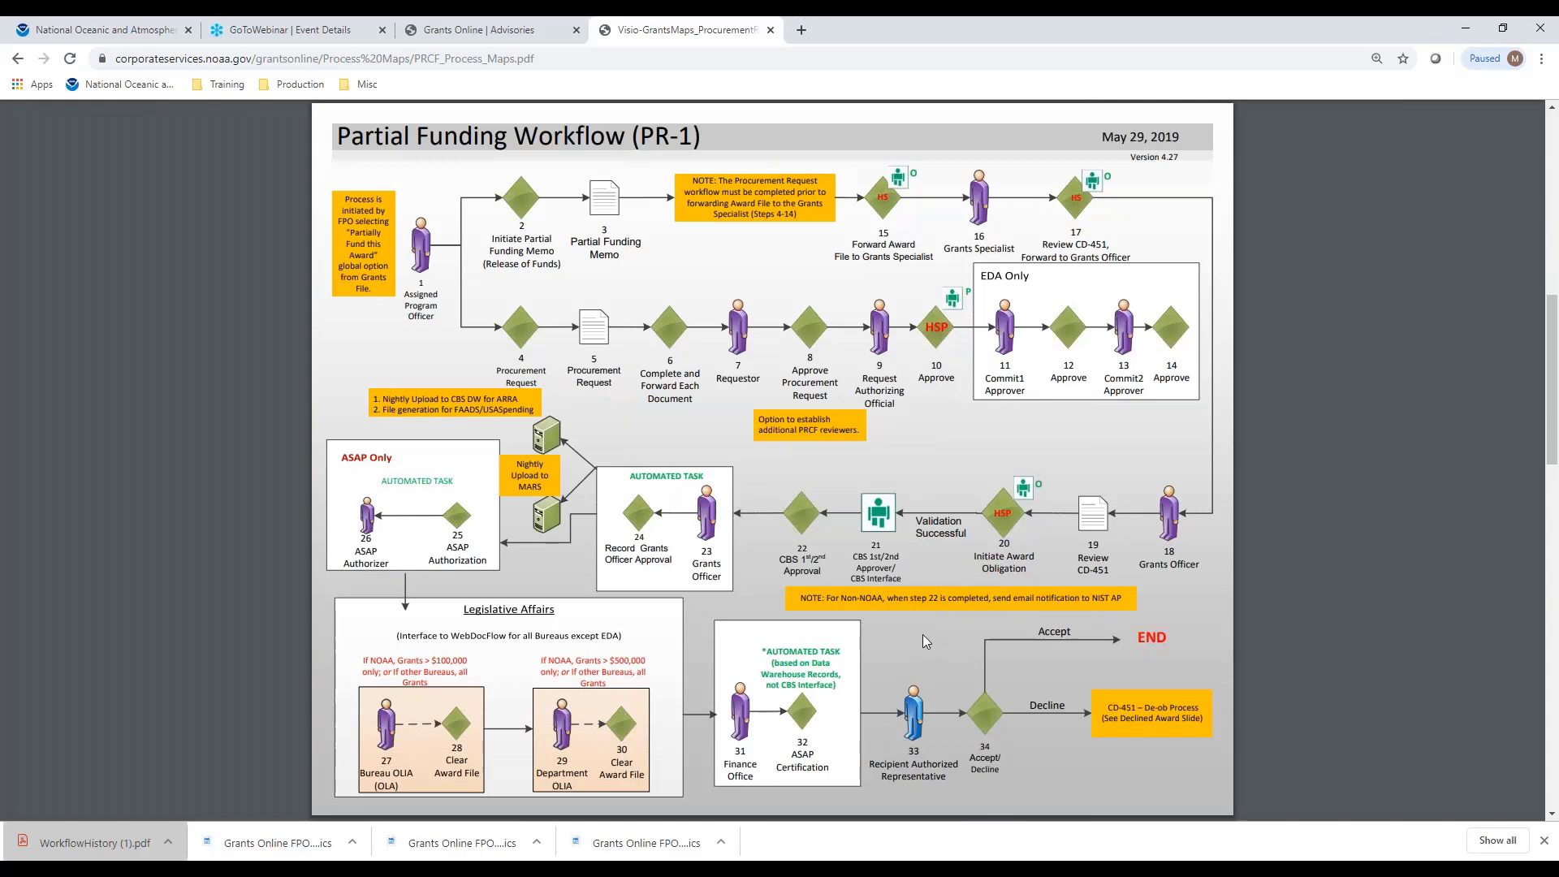
left_click(454, 33)
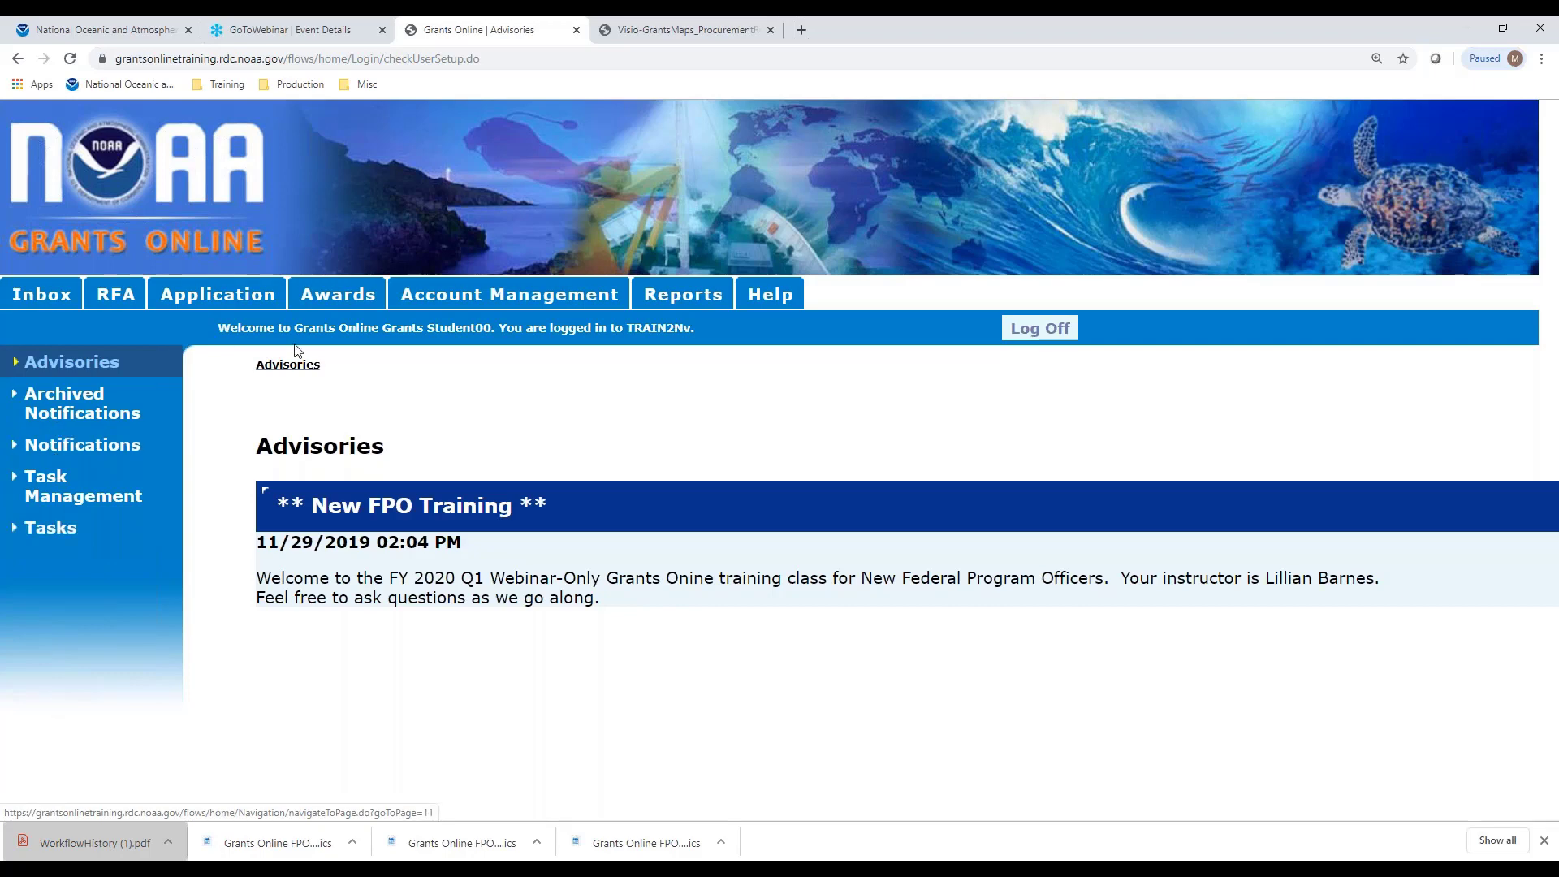
Run an award search listing the 14 open awards and open NA20GOT9980007's grants file
left_click(341, 307)
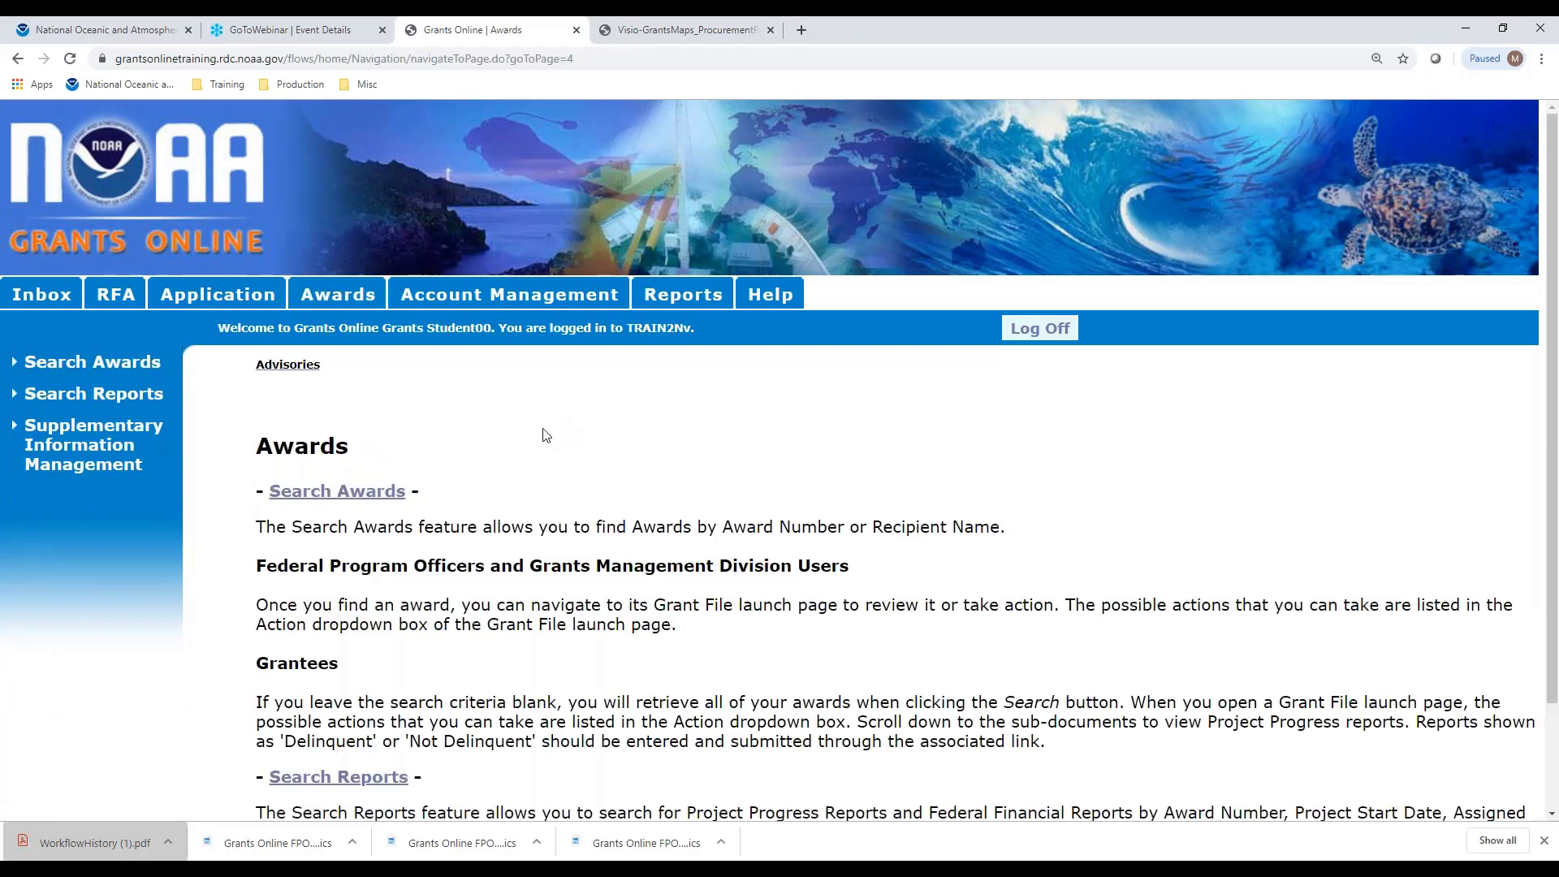
left_click(338, 493)
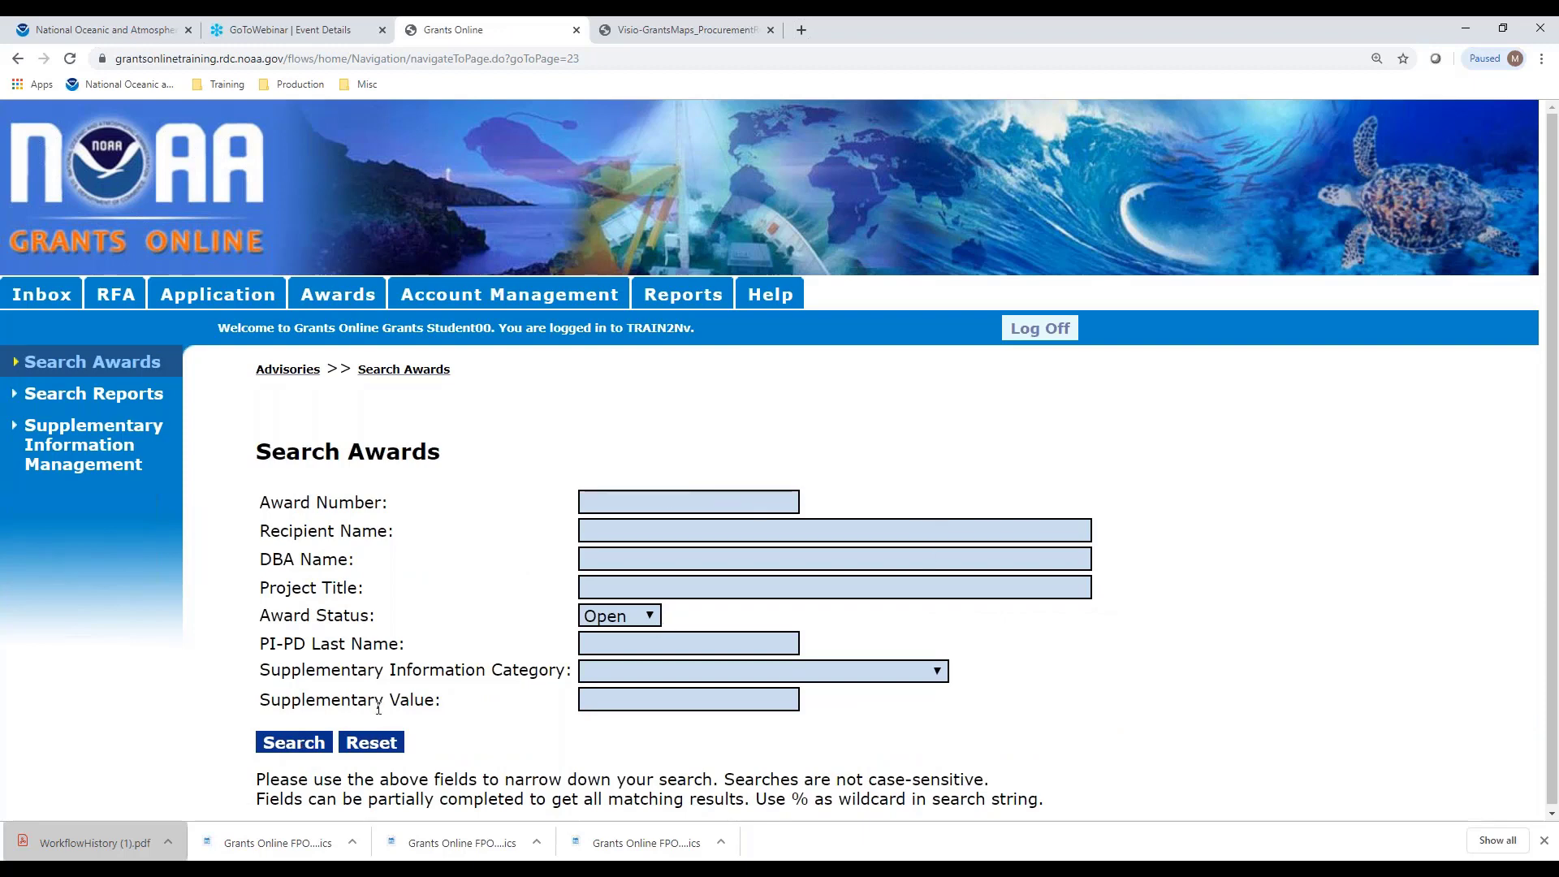
left_click(306, 749)
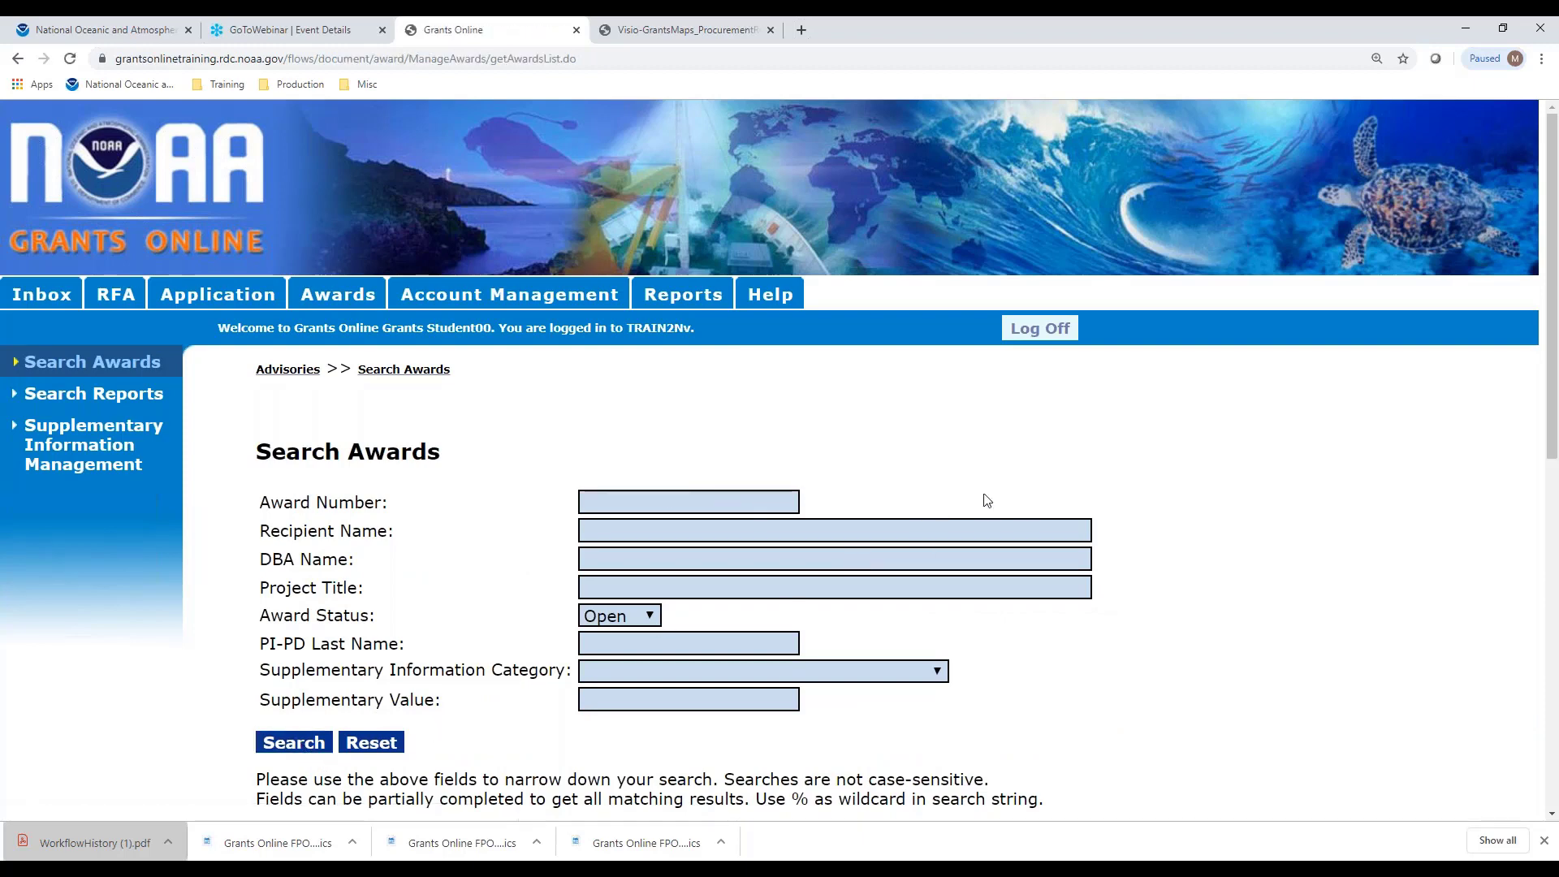
scroll(974, 495, "down", 9)
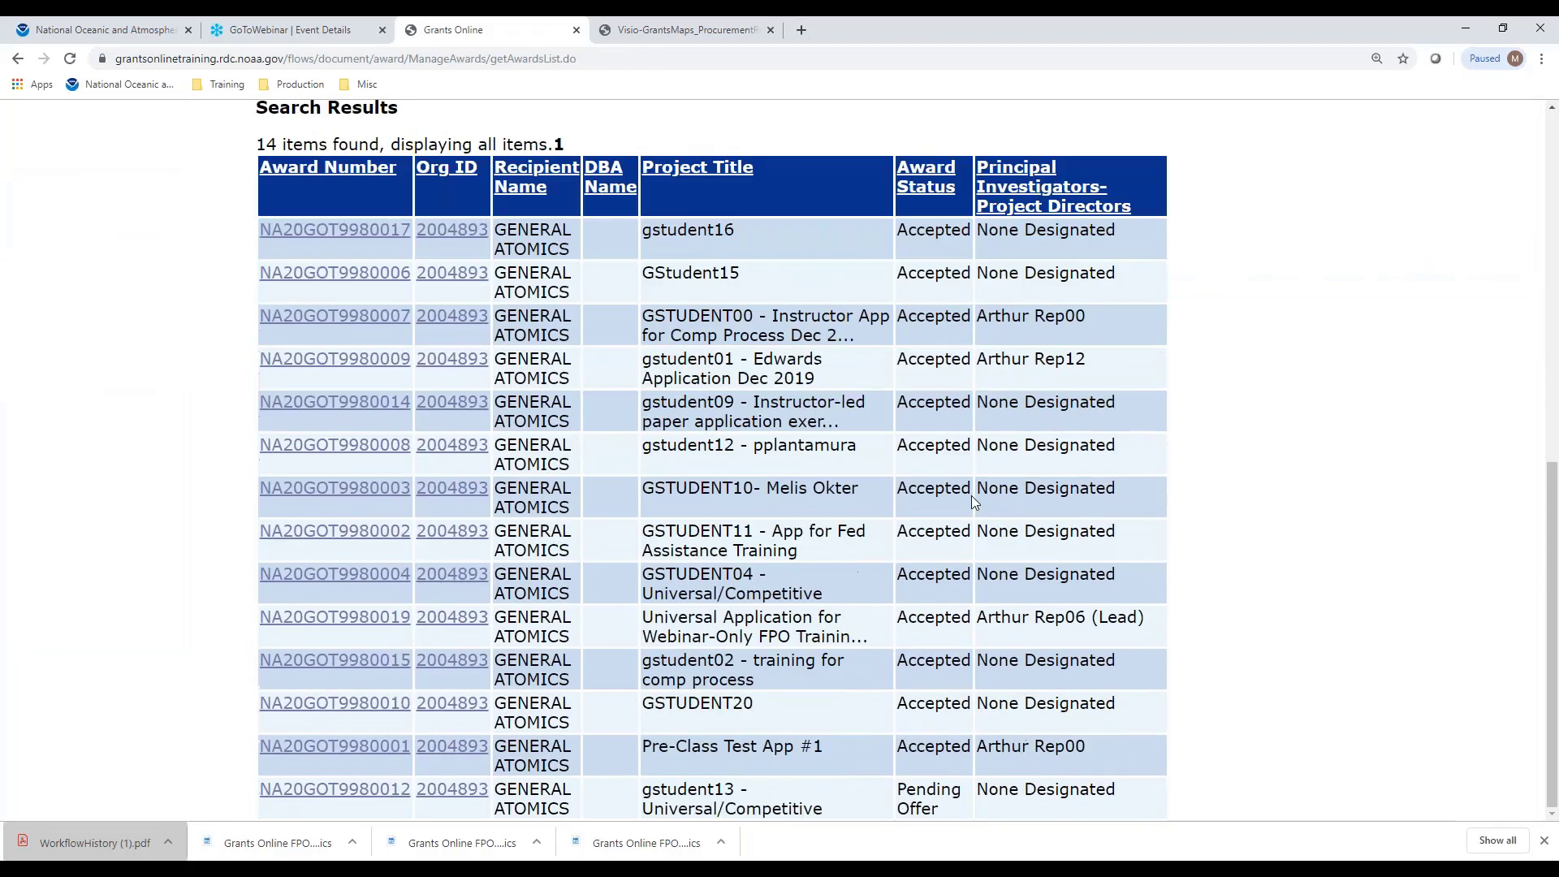
scroll(992, 524, "up", 4)
scroll(1055, 406, "down", 3)
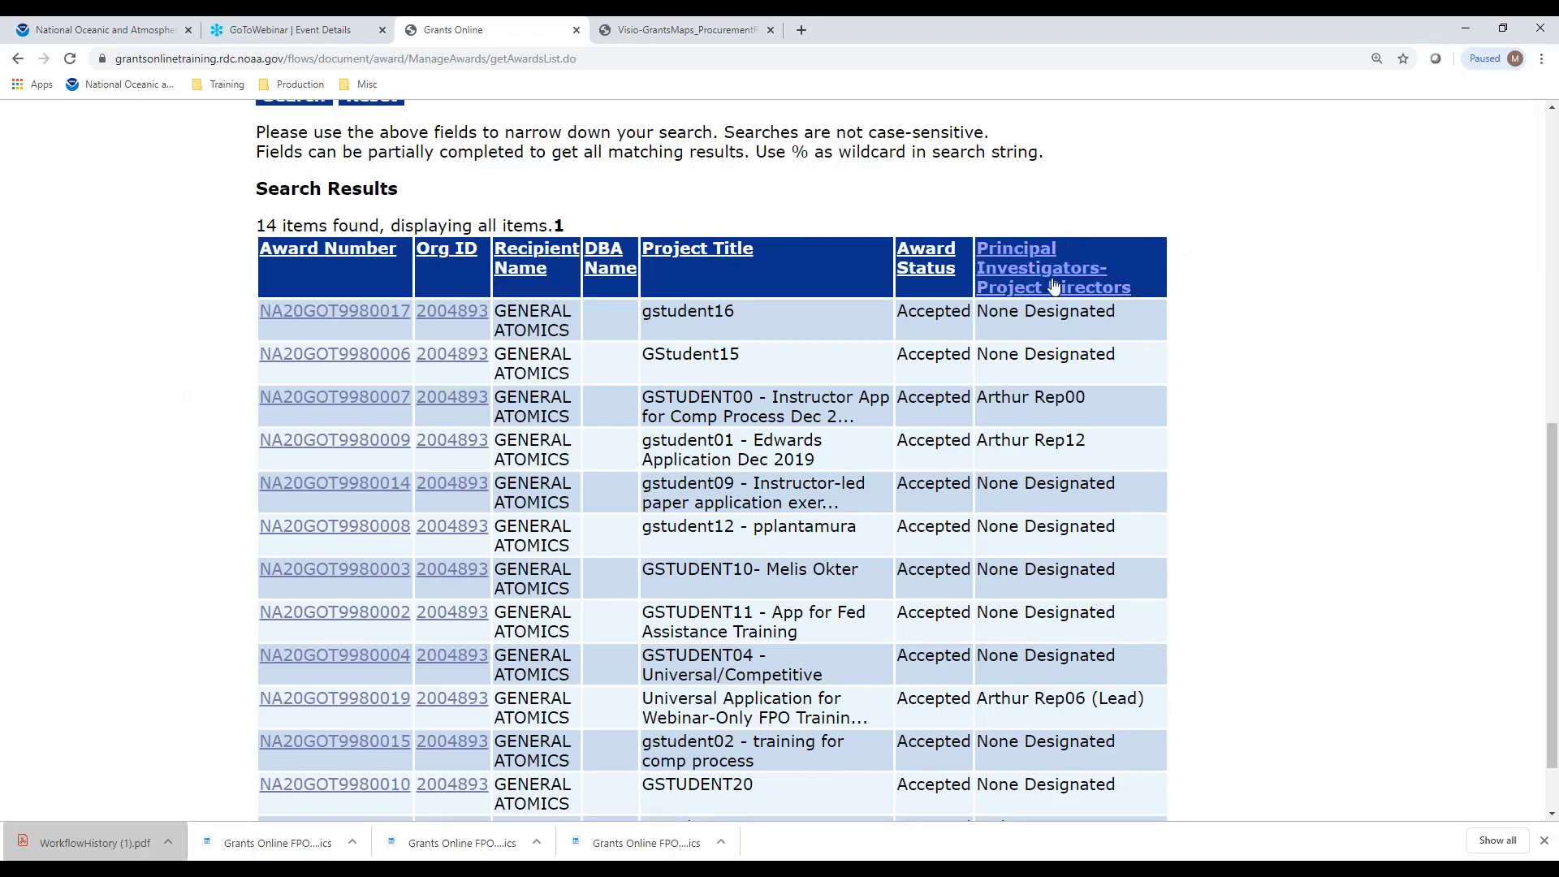
left_click(317, 400)
scroll(949, 406, "down", 8)
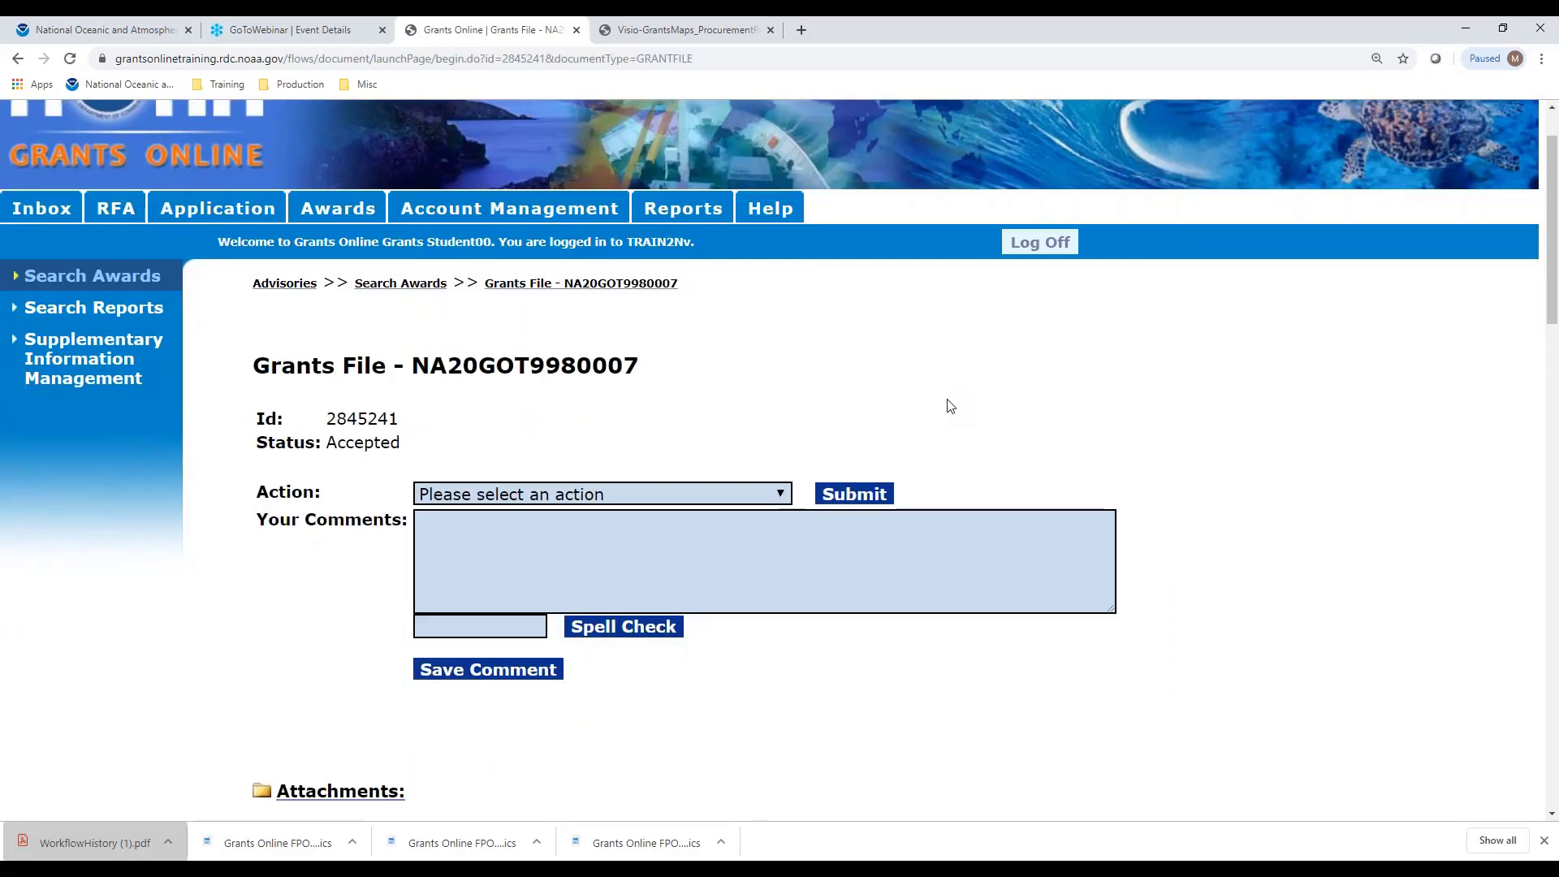
scroll(950, 403, "down", 9)
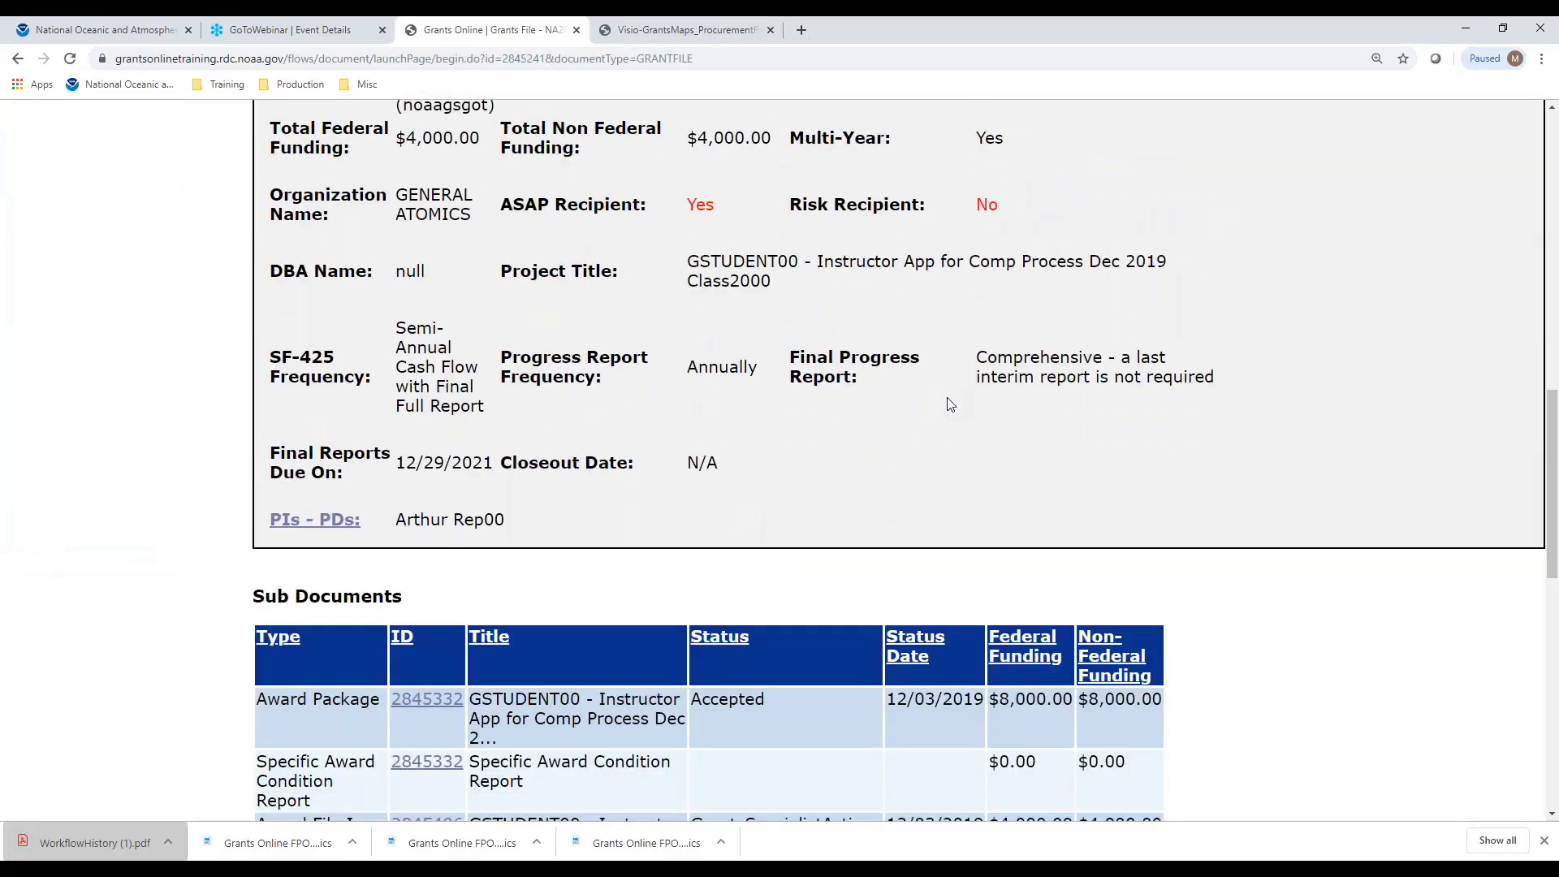
scroll(946, 403, "down", 2)
scroll(1169, 389, "up", 2)
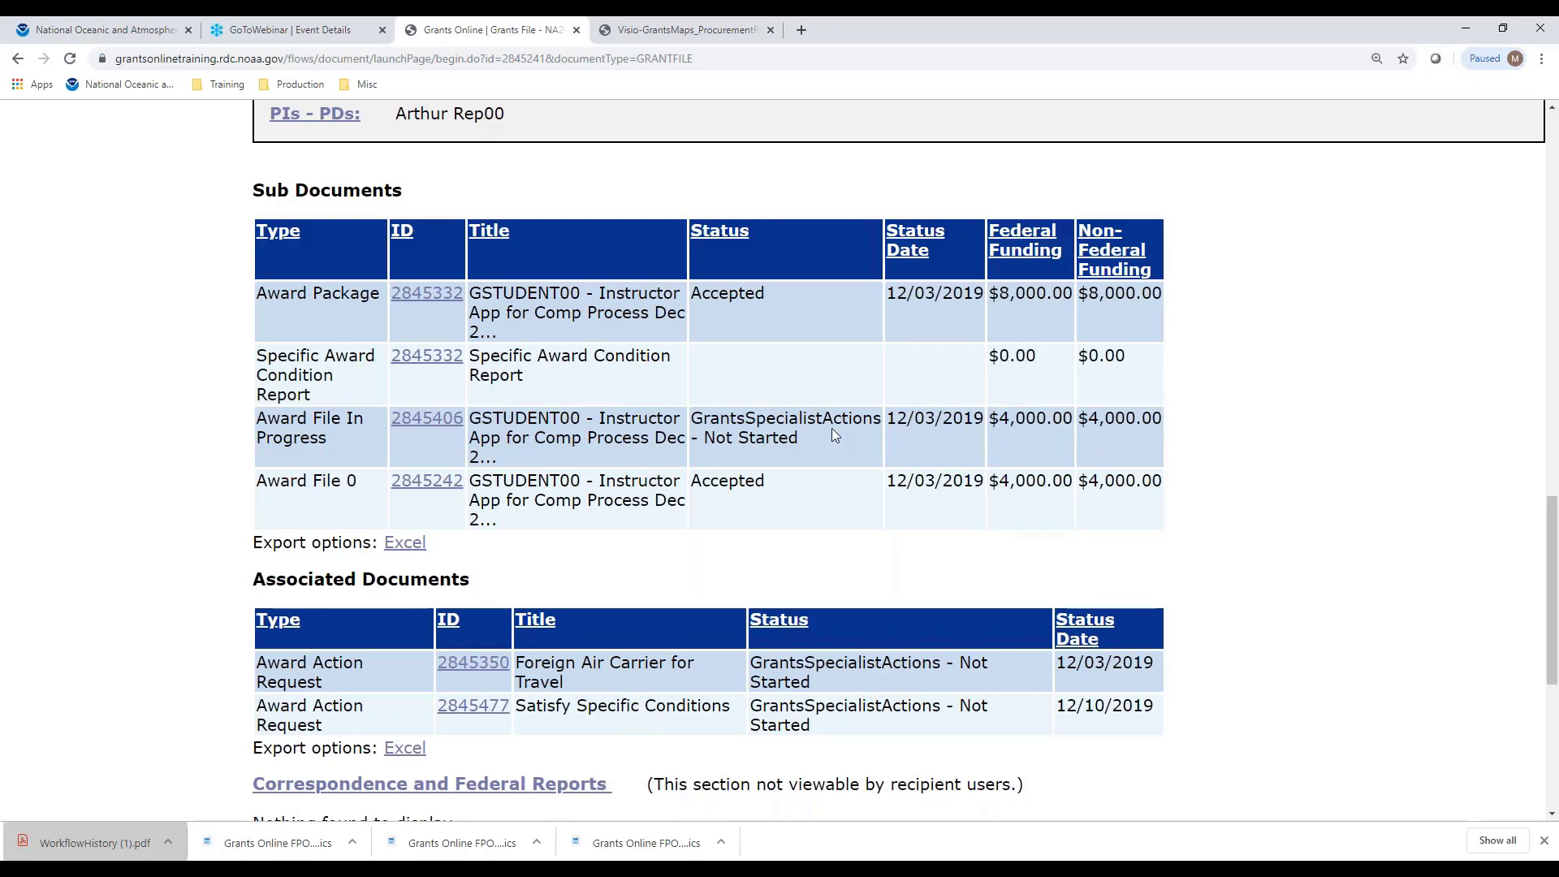
scroll(1234, 375, "up", 4)
scroll(1234, 375, "up", 15)
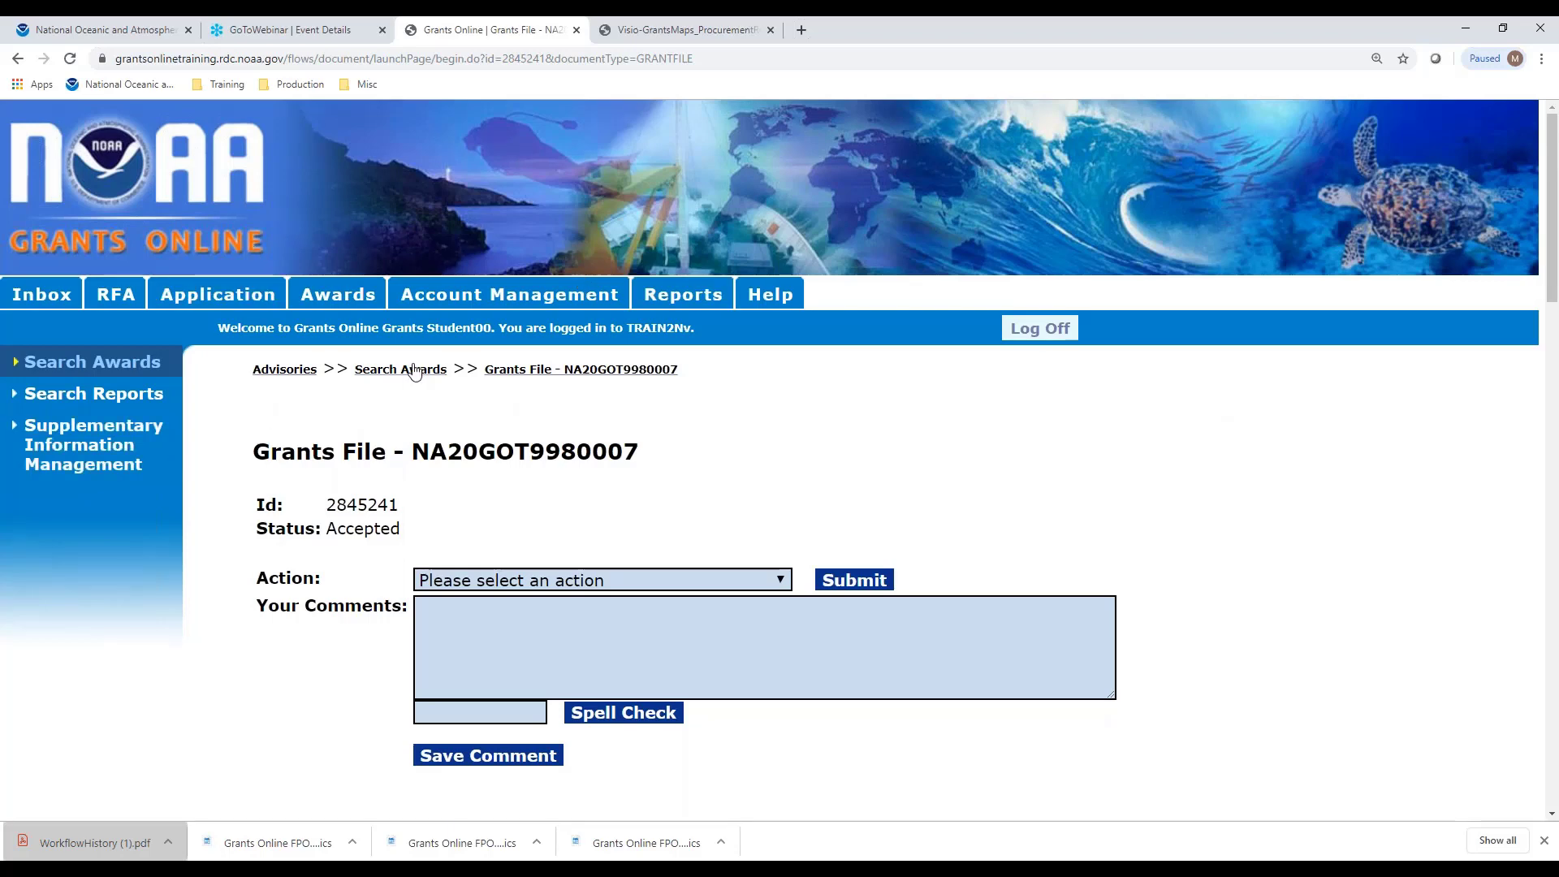
Rerun the award search and open grants file NA20GOT9980019, reviewing its sub documents
left_click(401, 370)
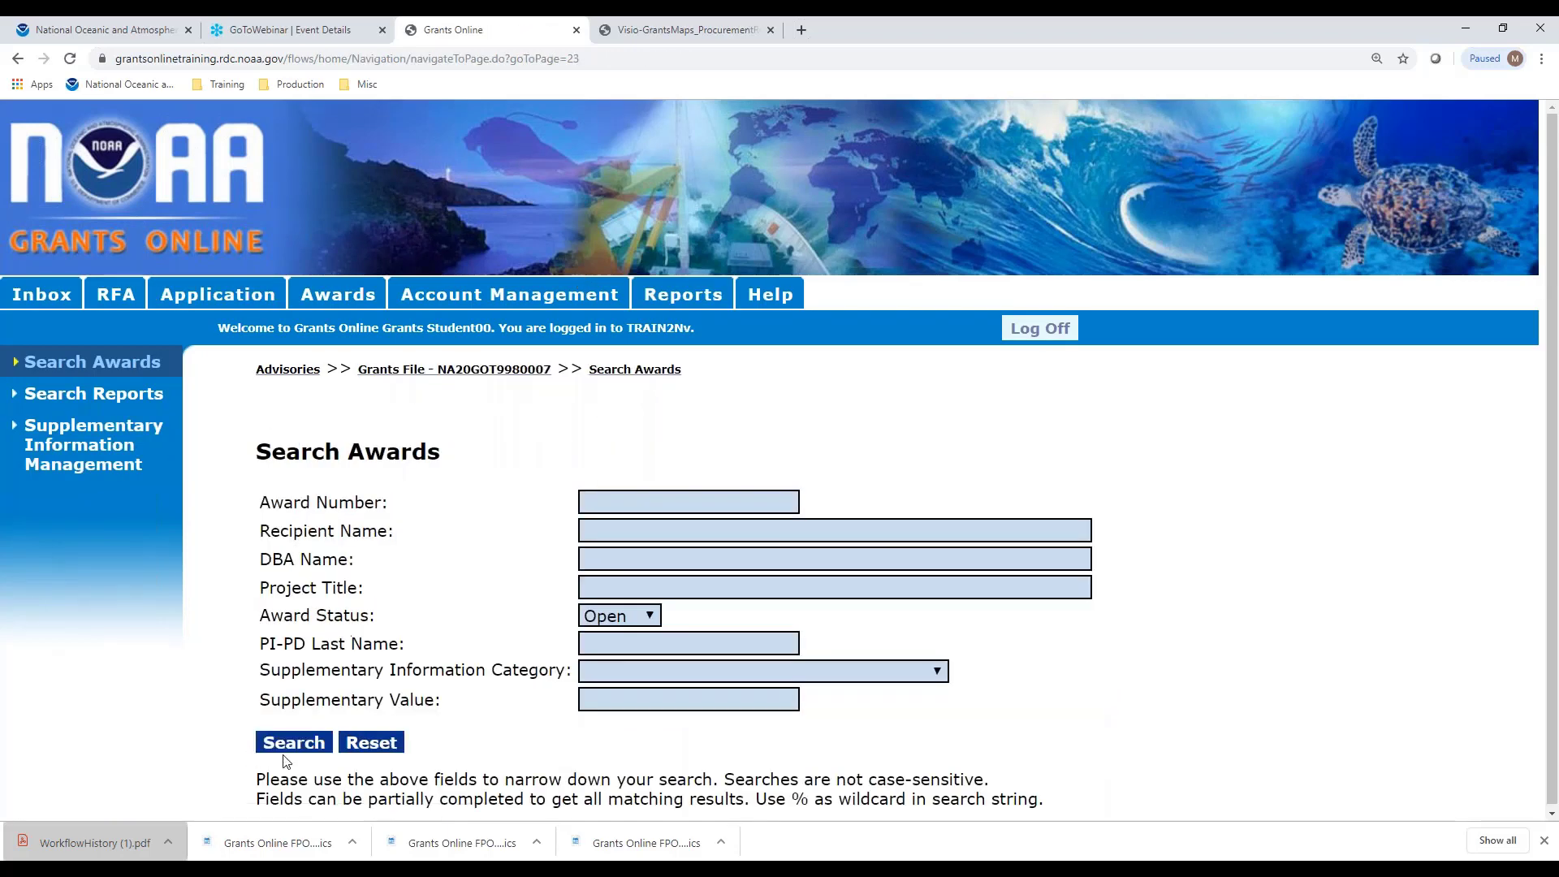
left_click(293, 743)
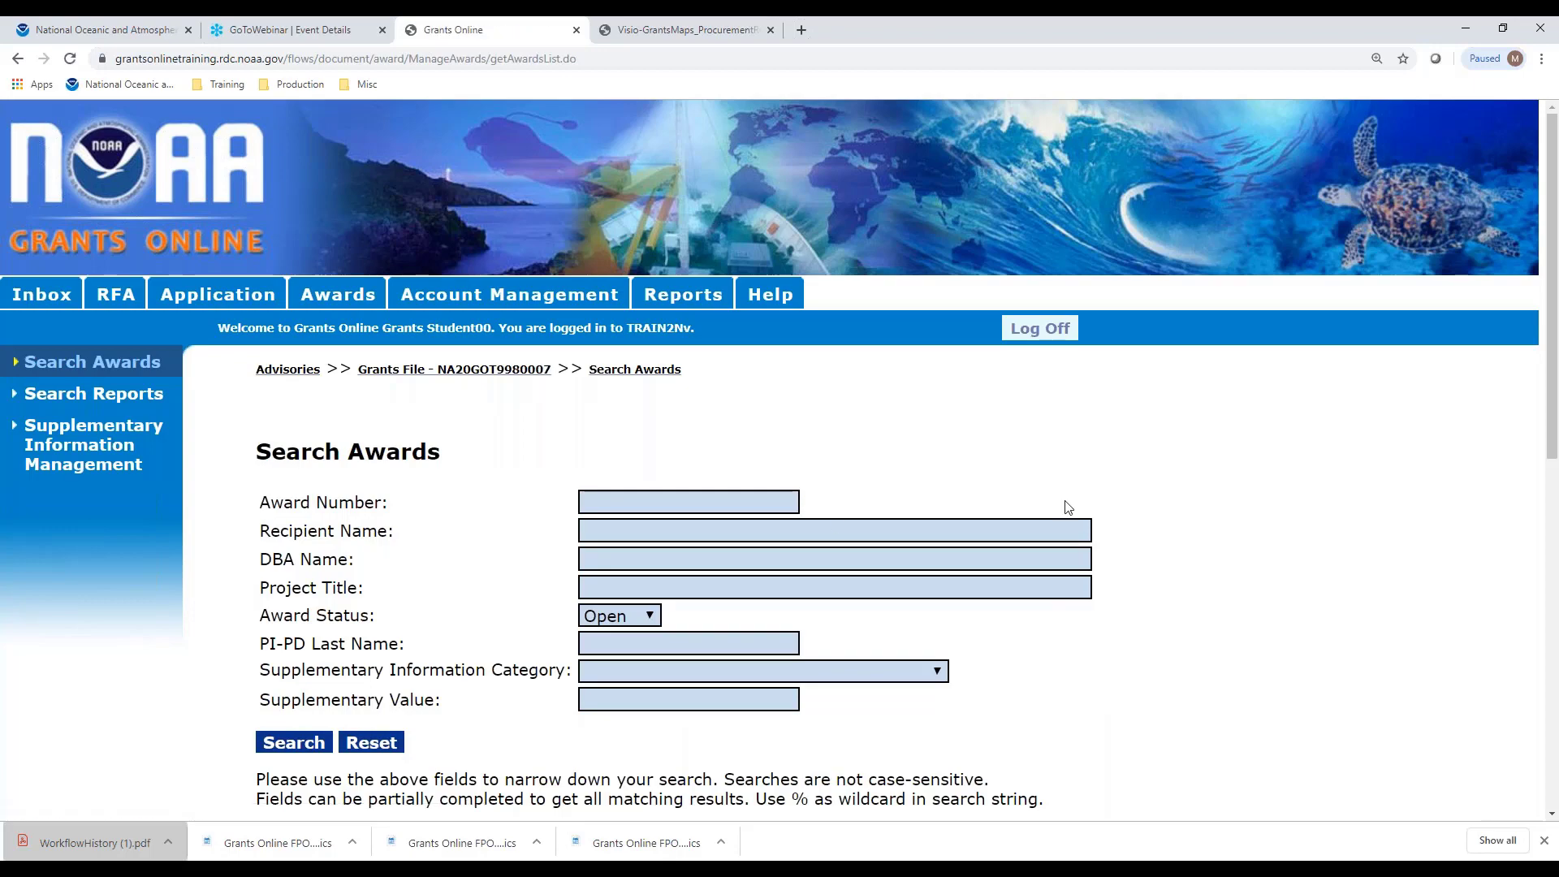
scroll(1070, 505, "down", 4)
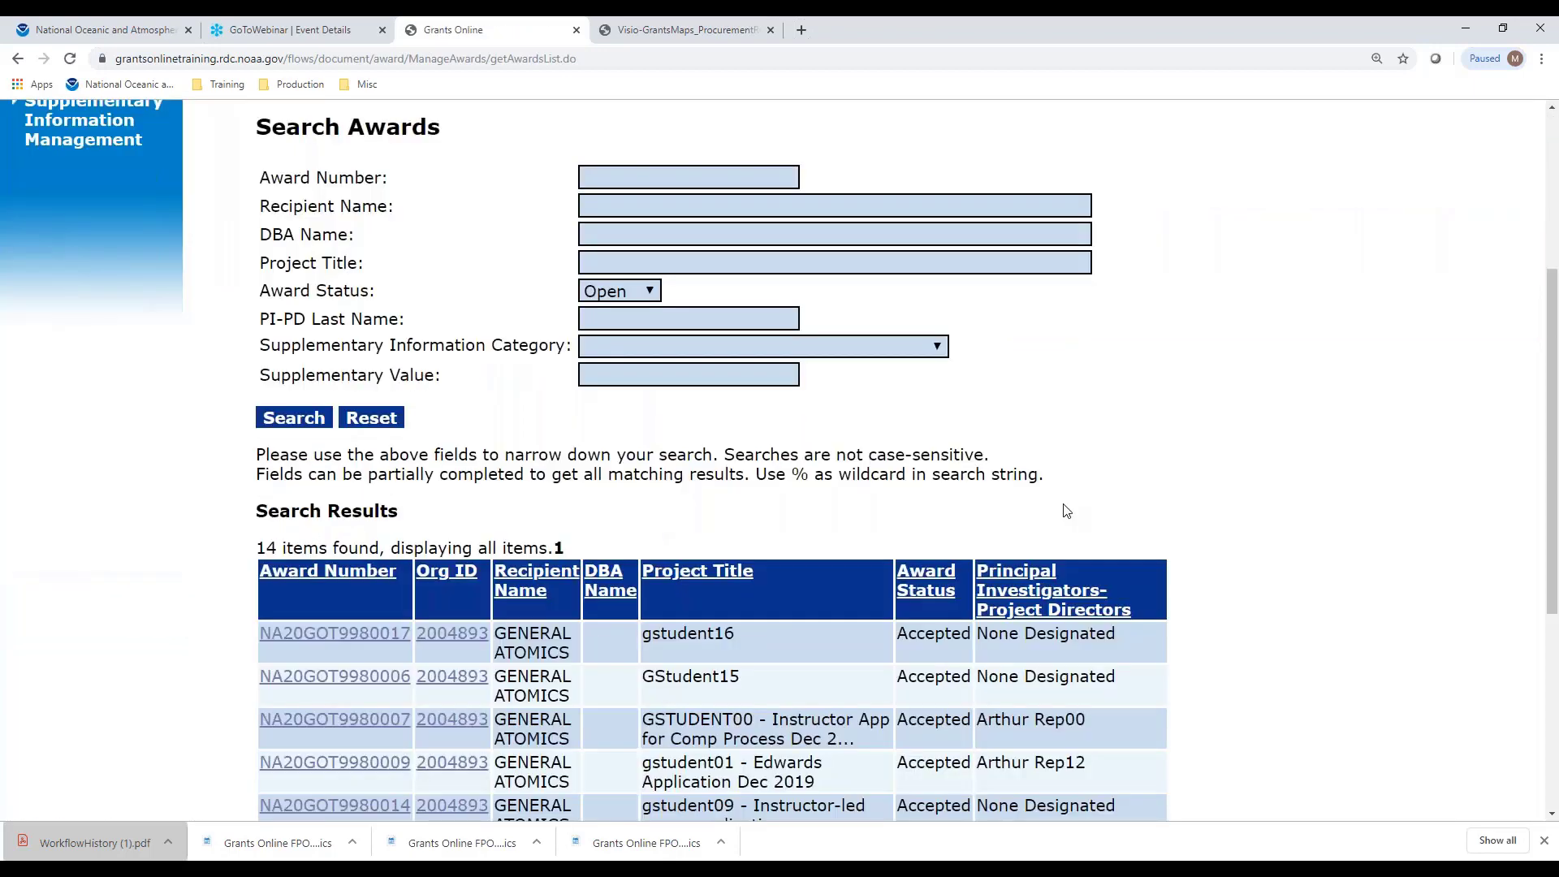
scroll(1066, 510, "down", 4)
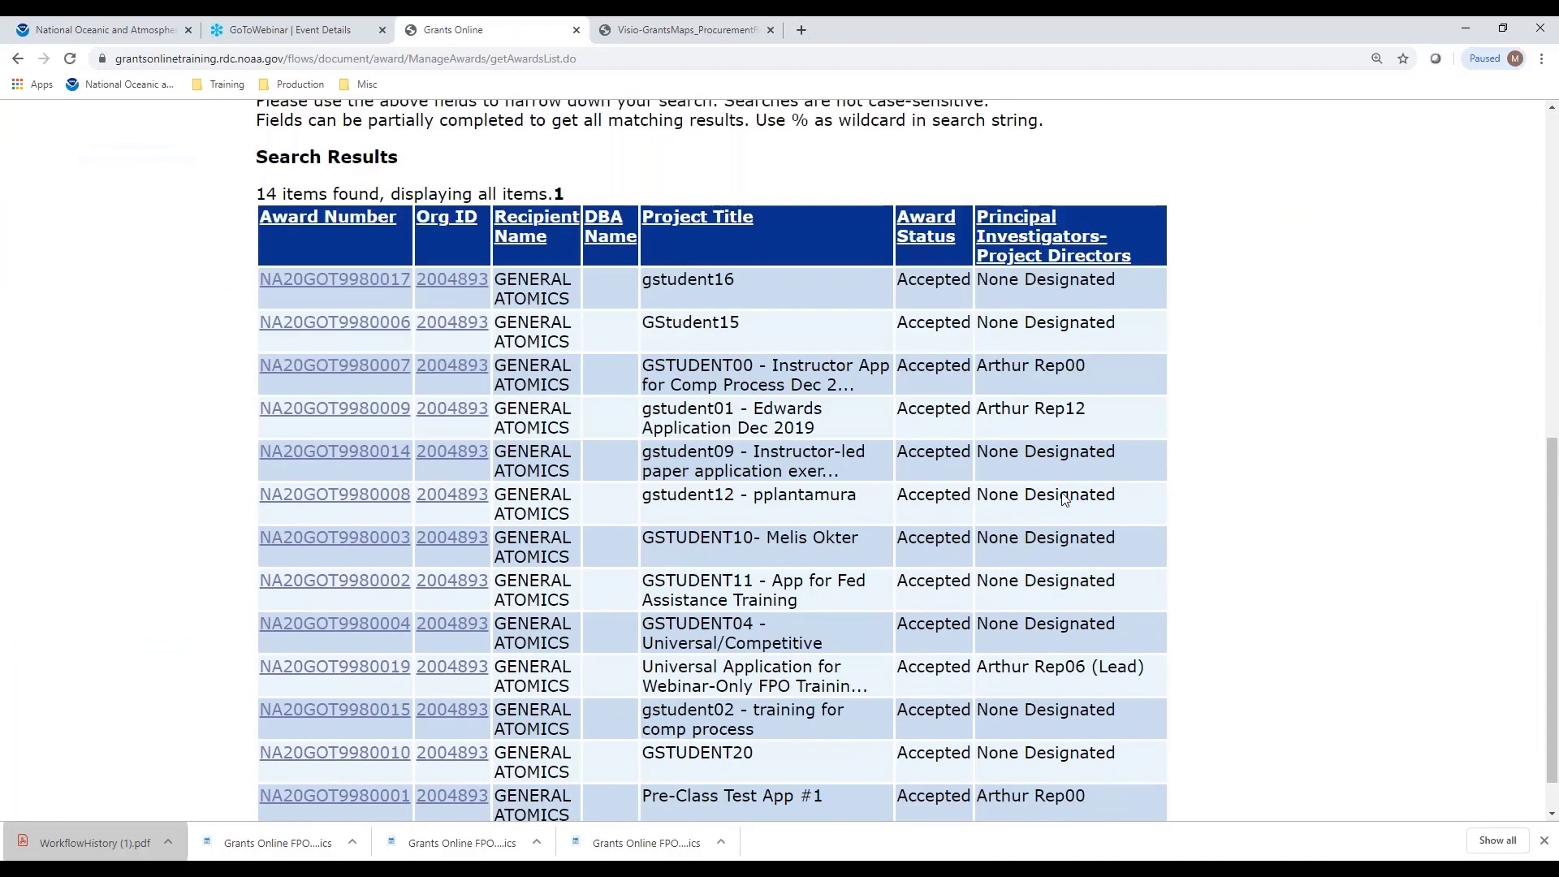
scroll(1064, 497, "down", 1)
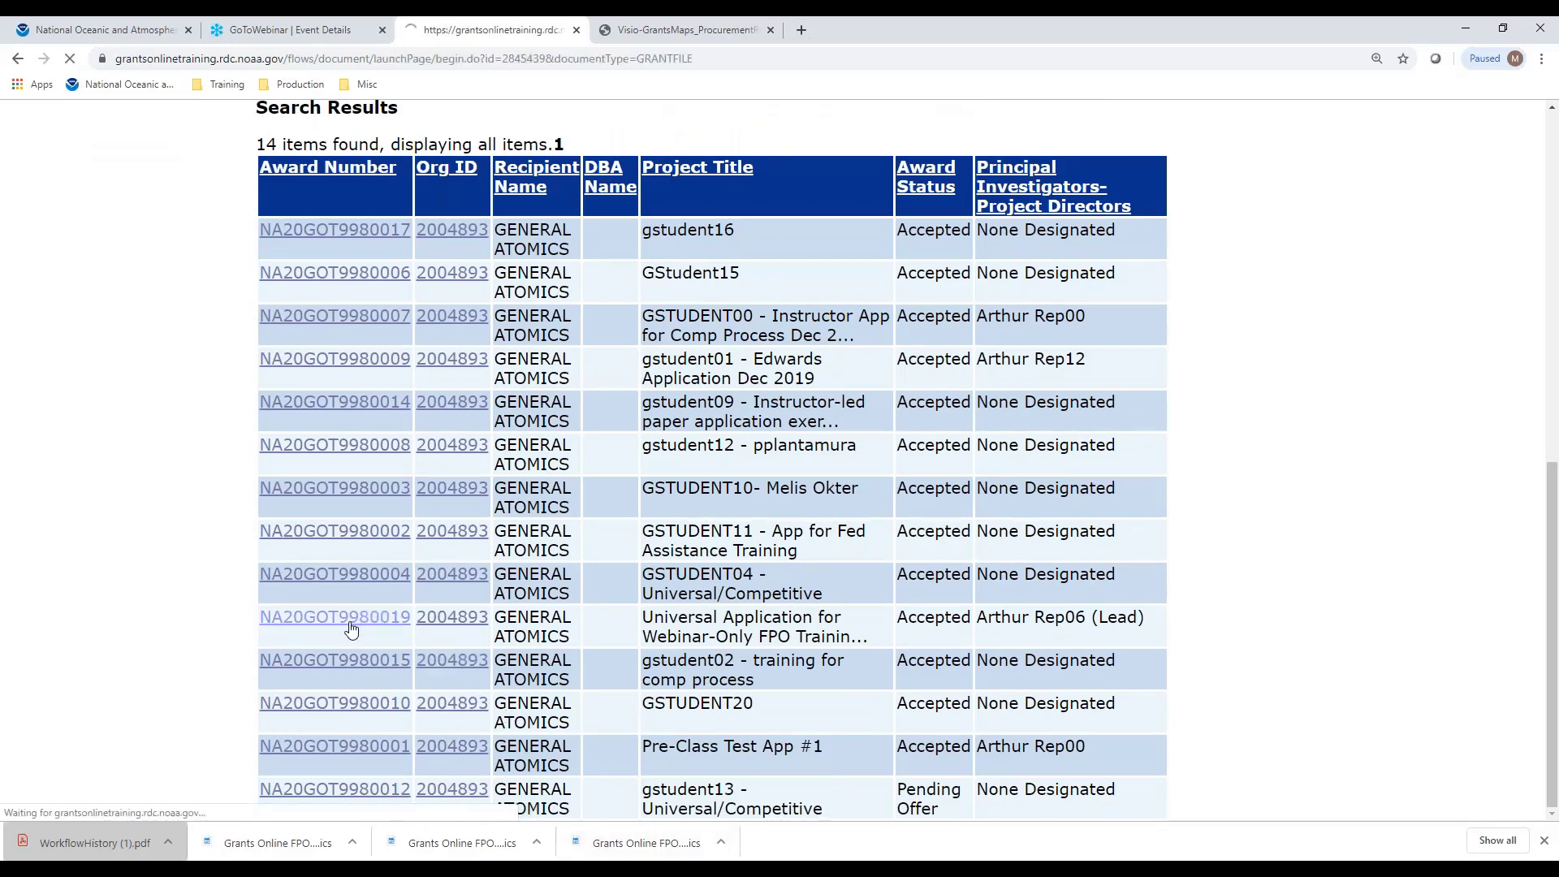
left_click(351, 629)
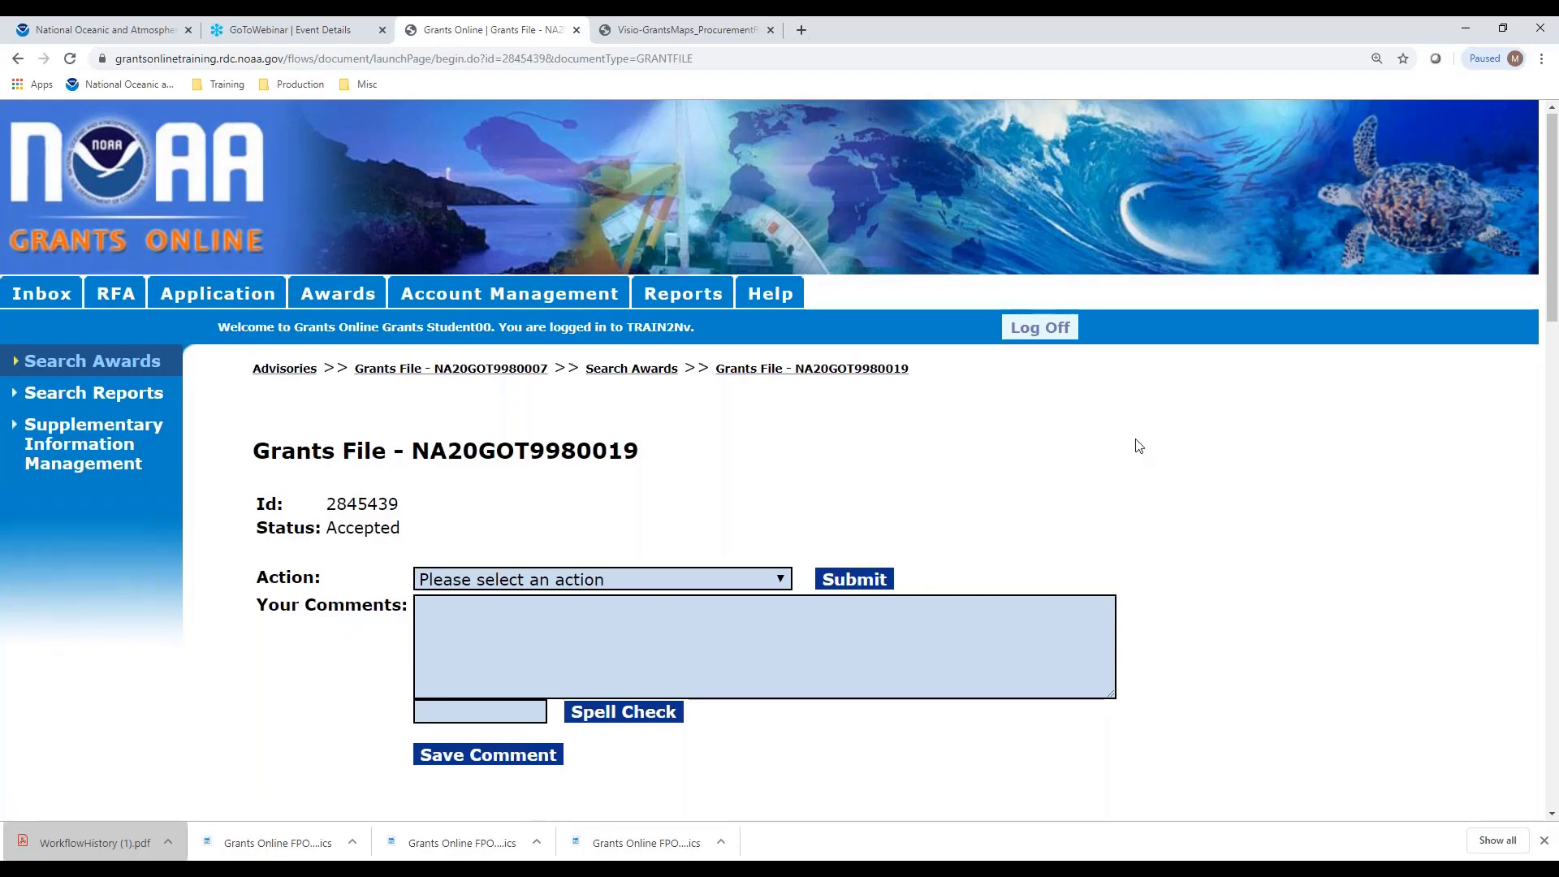
scroll(1136, 445, "down", 9)
scroll(1140, 445, "down", 7)
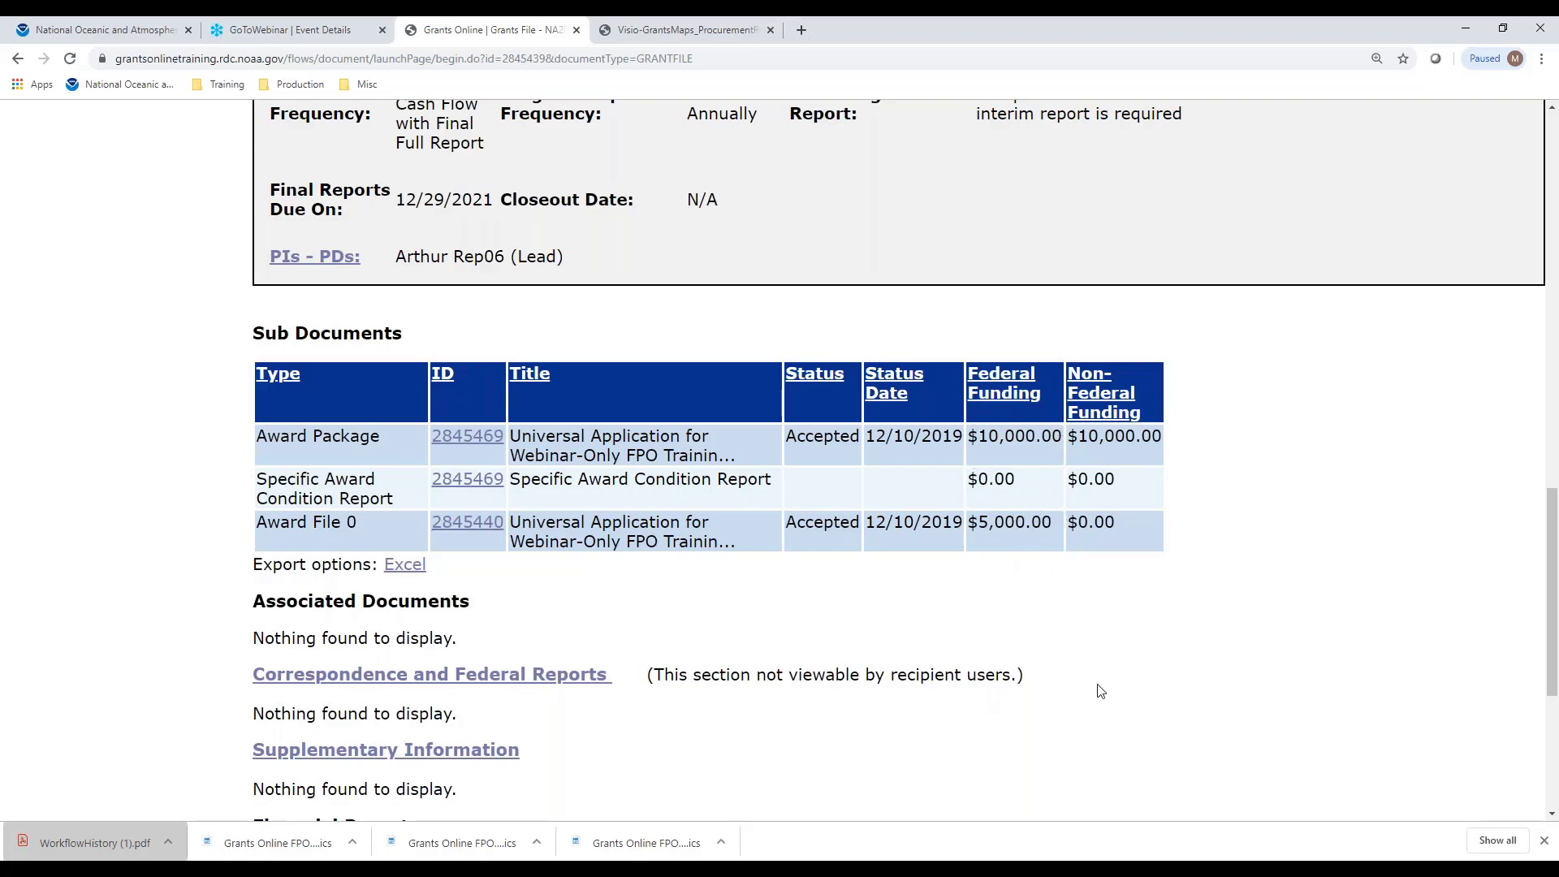
scroll(1101, 691, "up", 15)
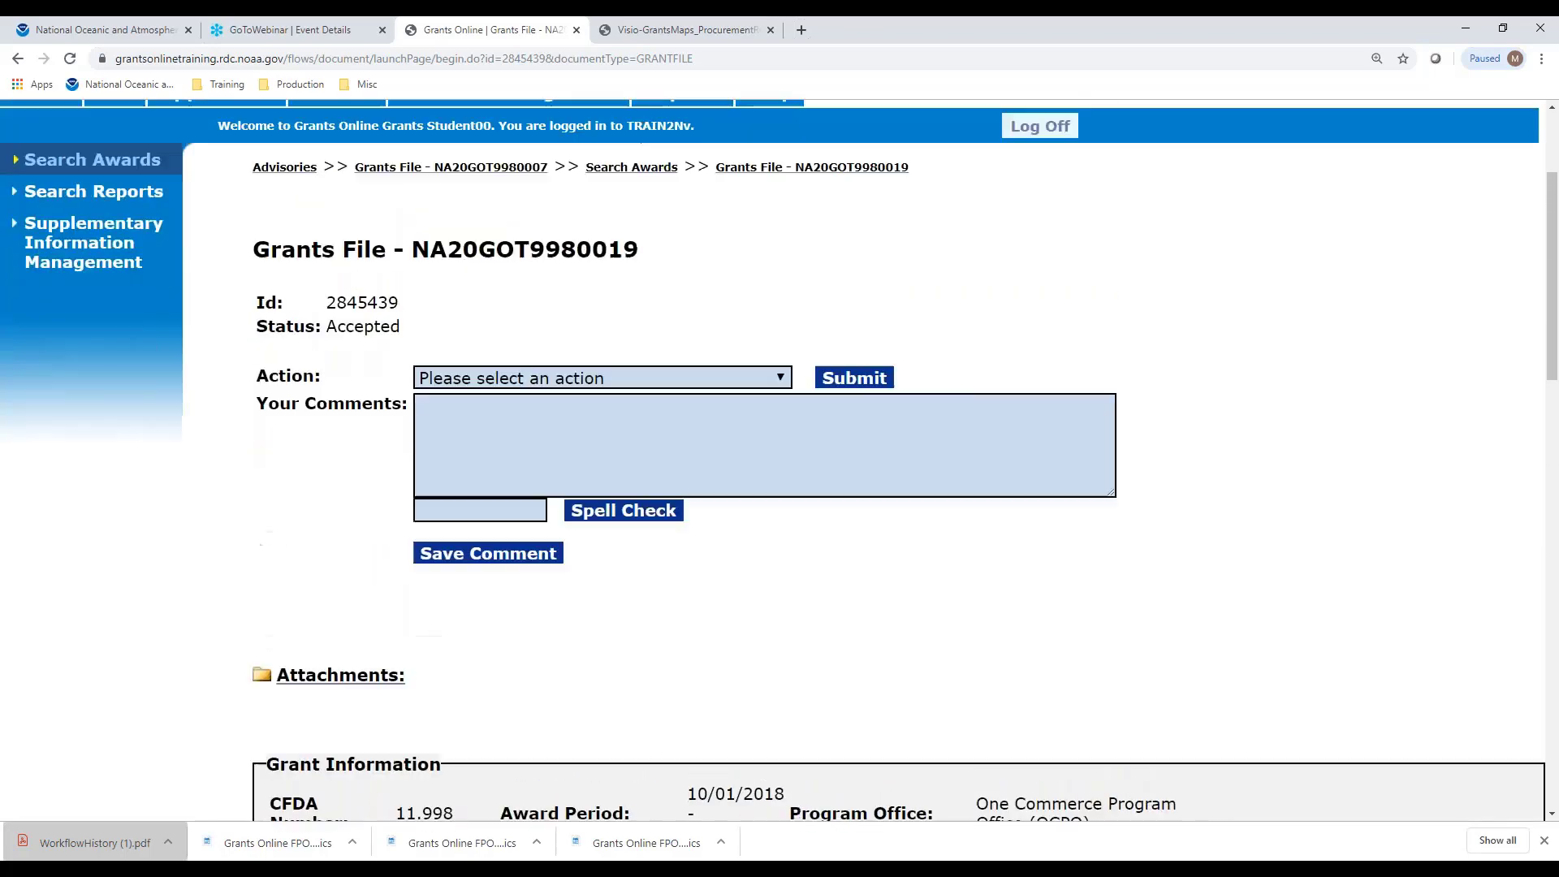
scroll(773, 461, "up", 1)
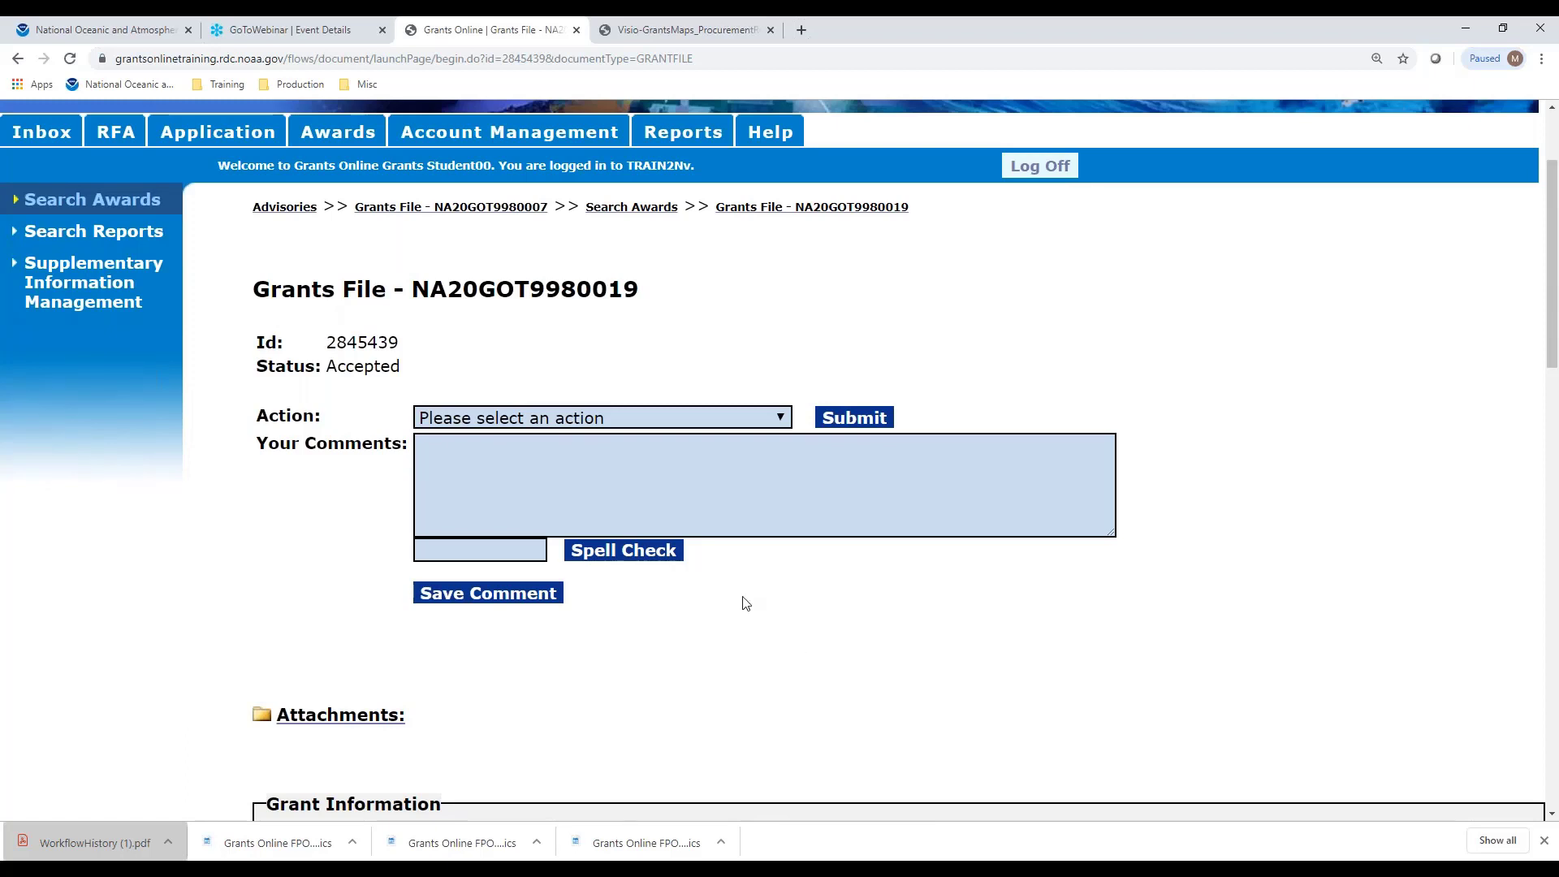
Submit the 'Partially Fund this Award' action for NA20GOT9980019 to bring up the Partial Funding form
left_click(781, 419)
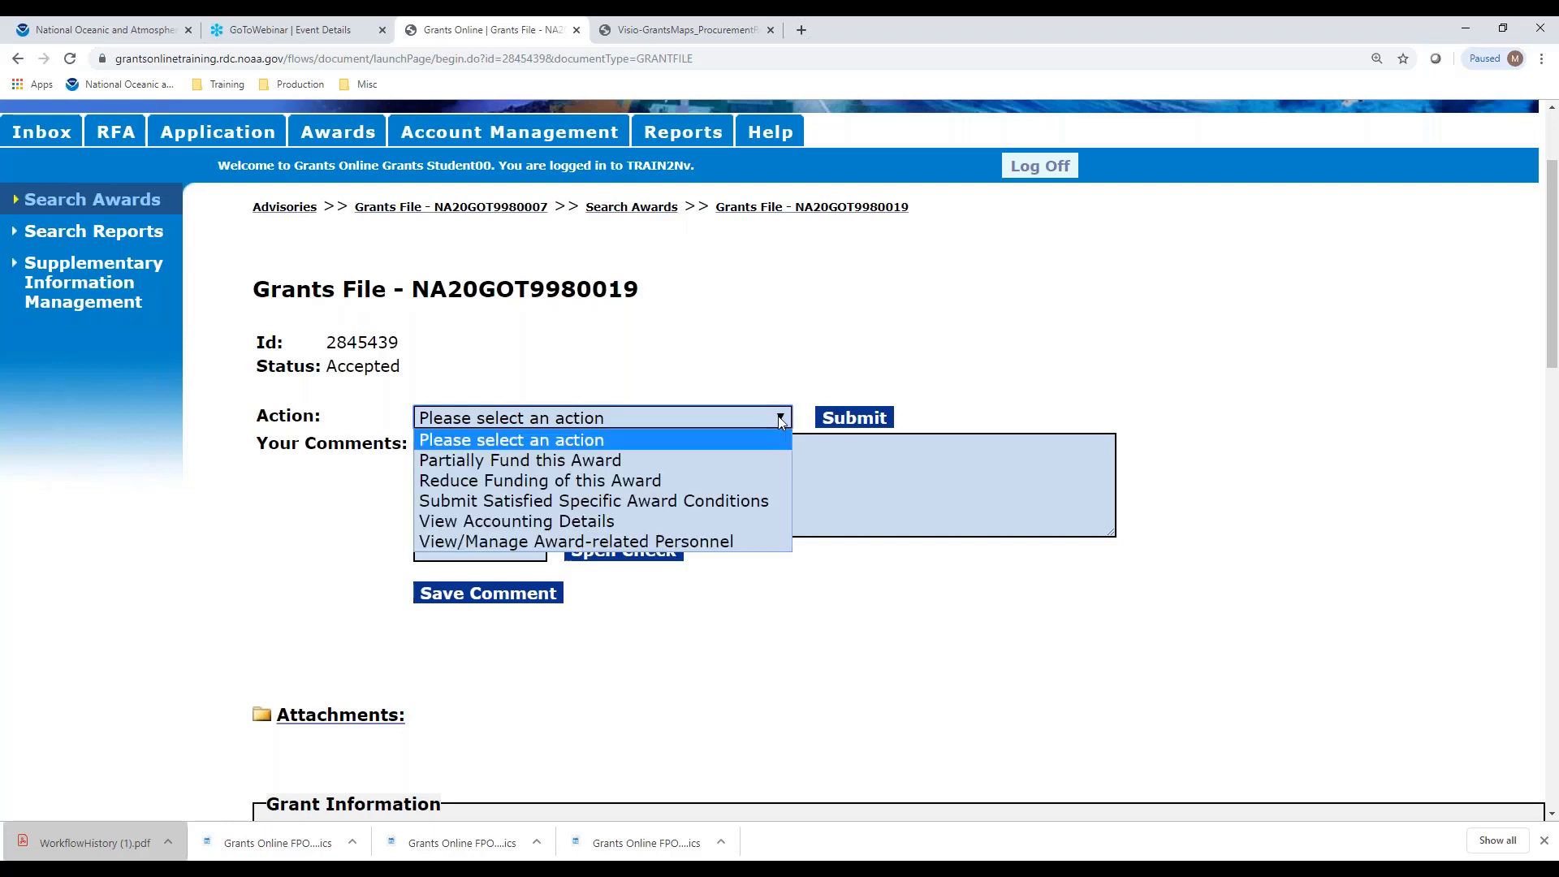
left_click(702, 461)
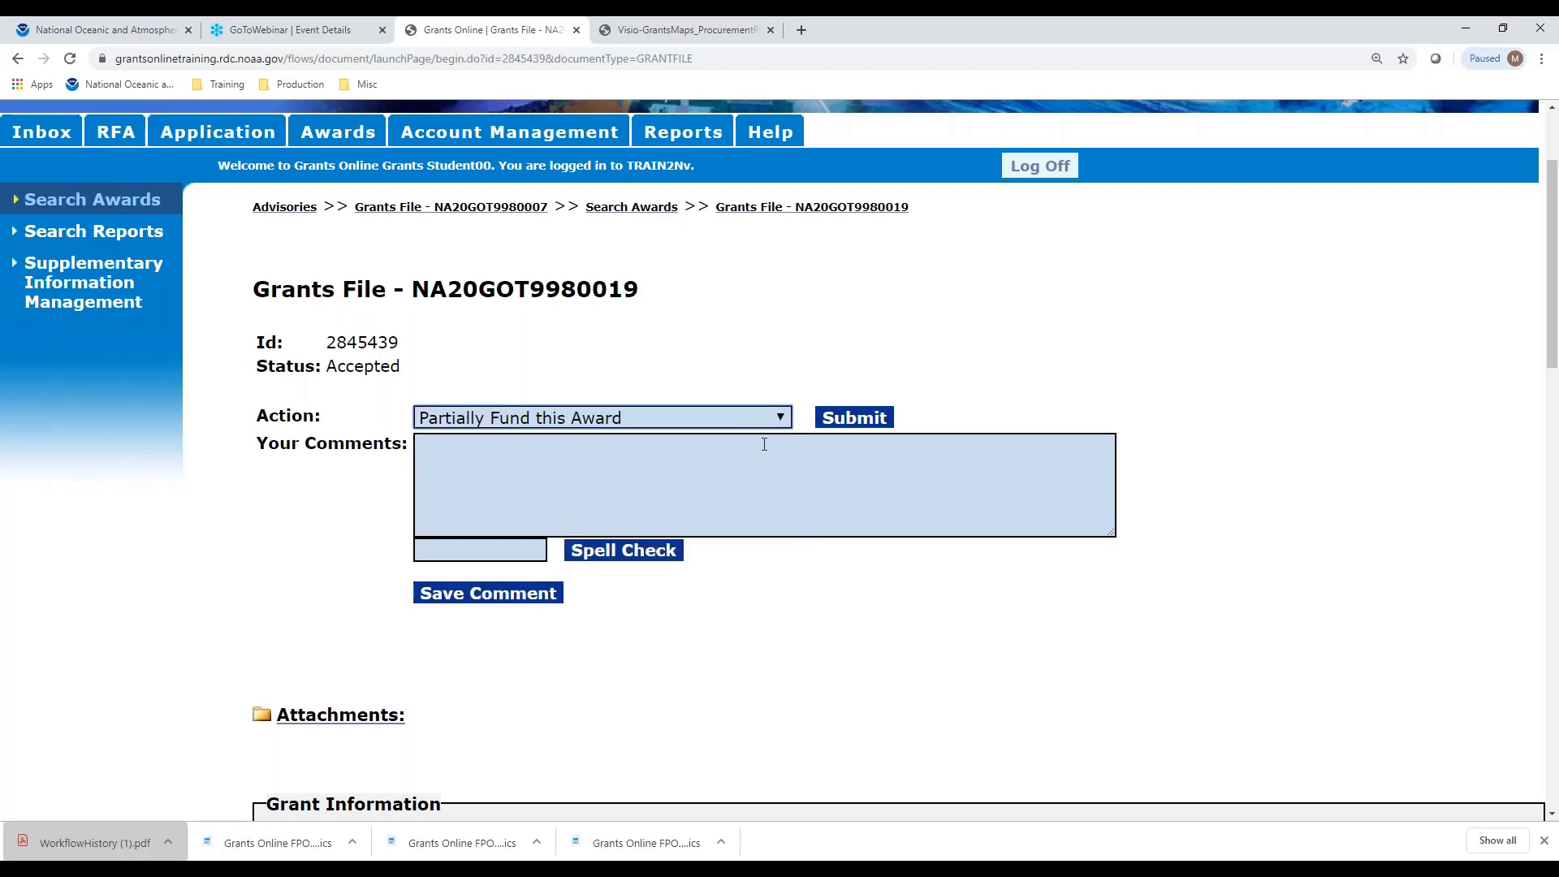
left_click(853, 417)
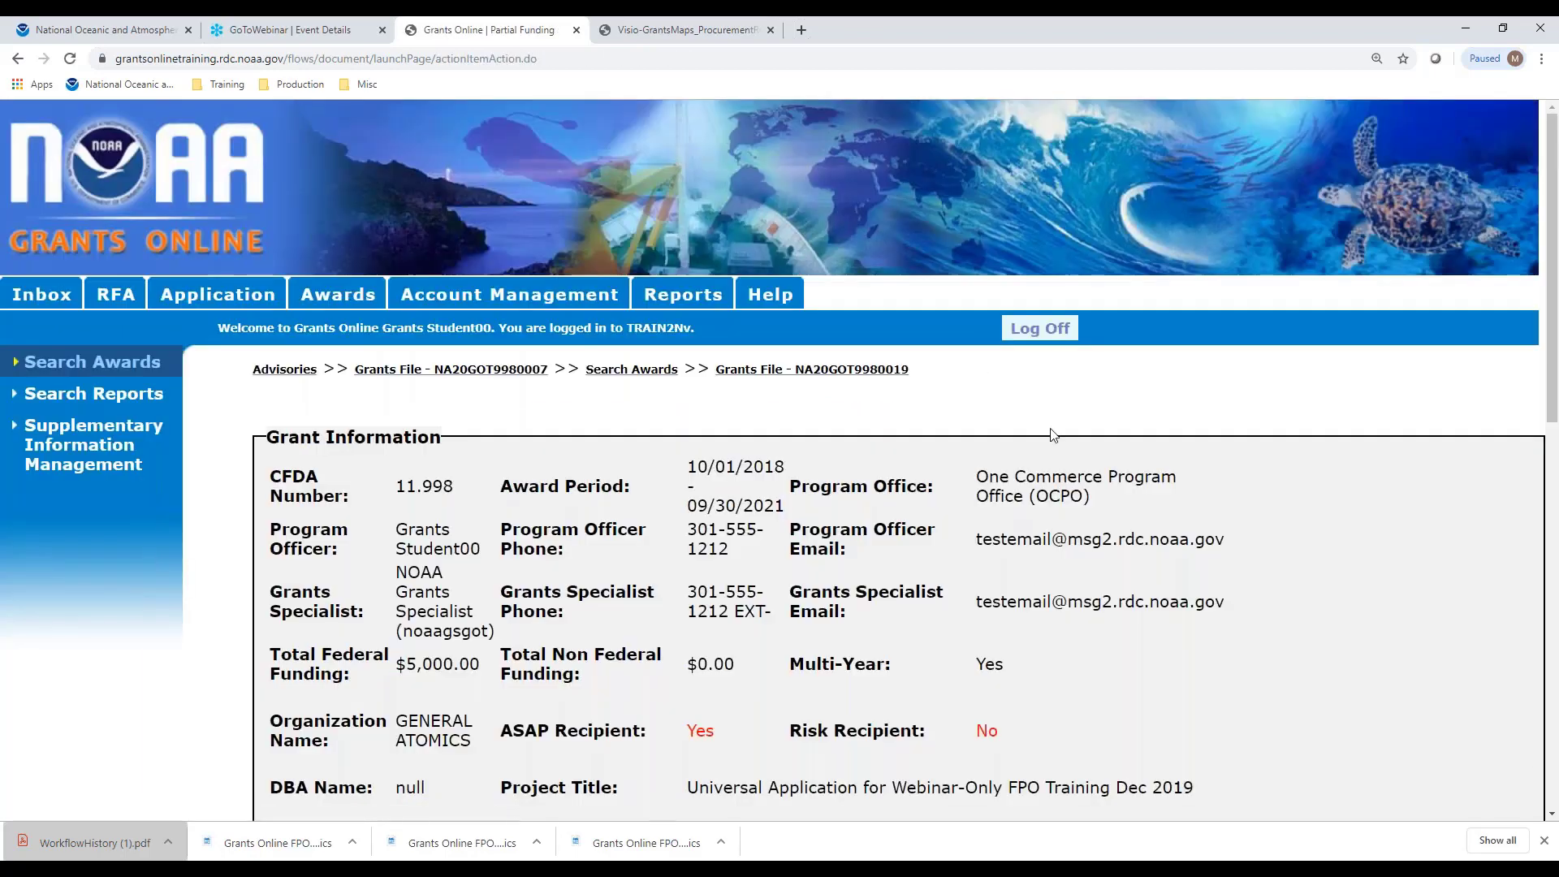
scroll(1063, 471, "down", 2)
scroll(1064, 471, "down", 9)
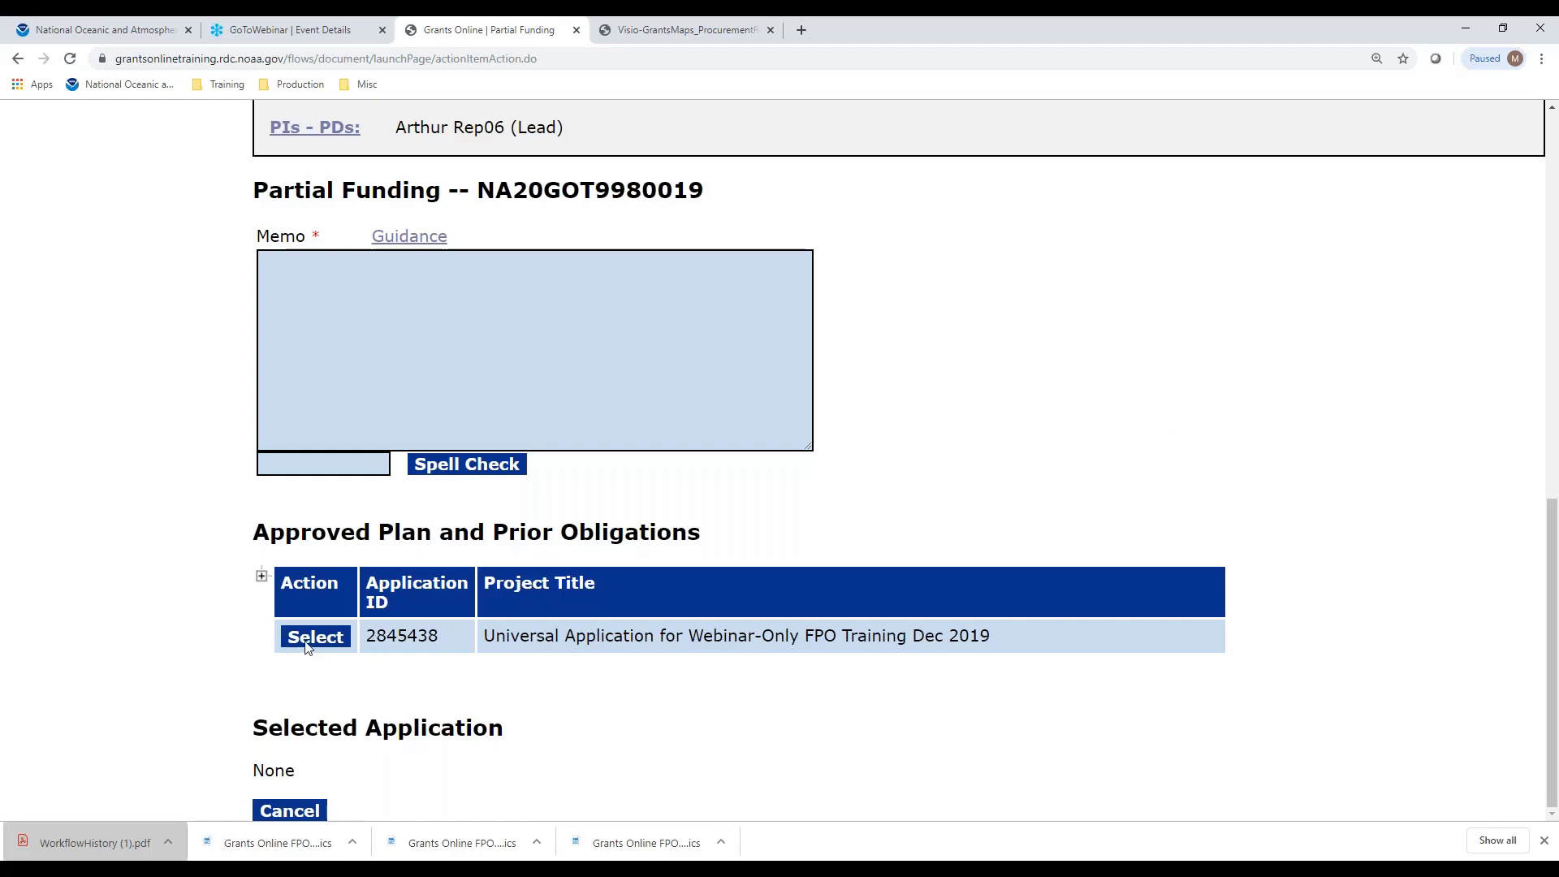
Expand the Approved Plan's planned-year amounts and select application 2845438 for partial funding
left_click(262, 576)
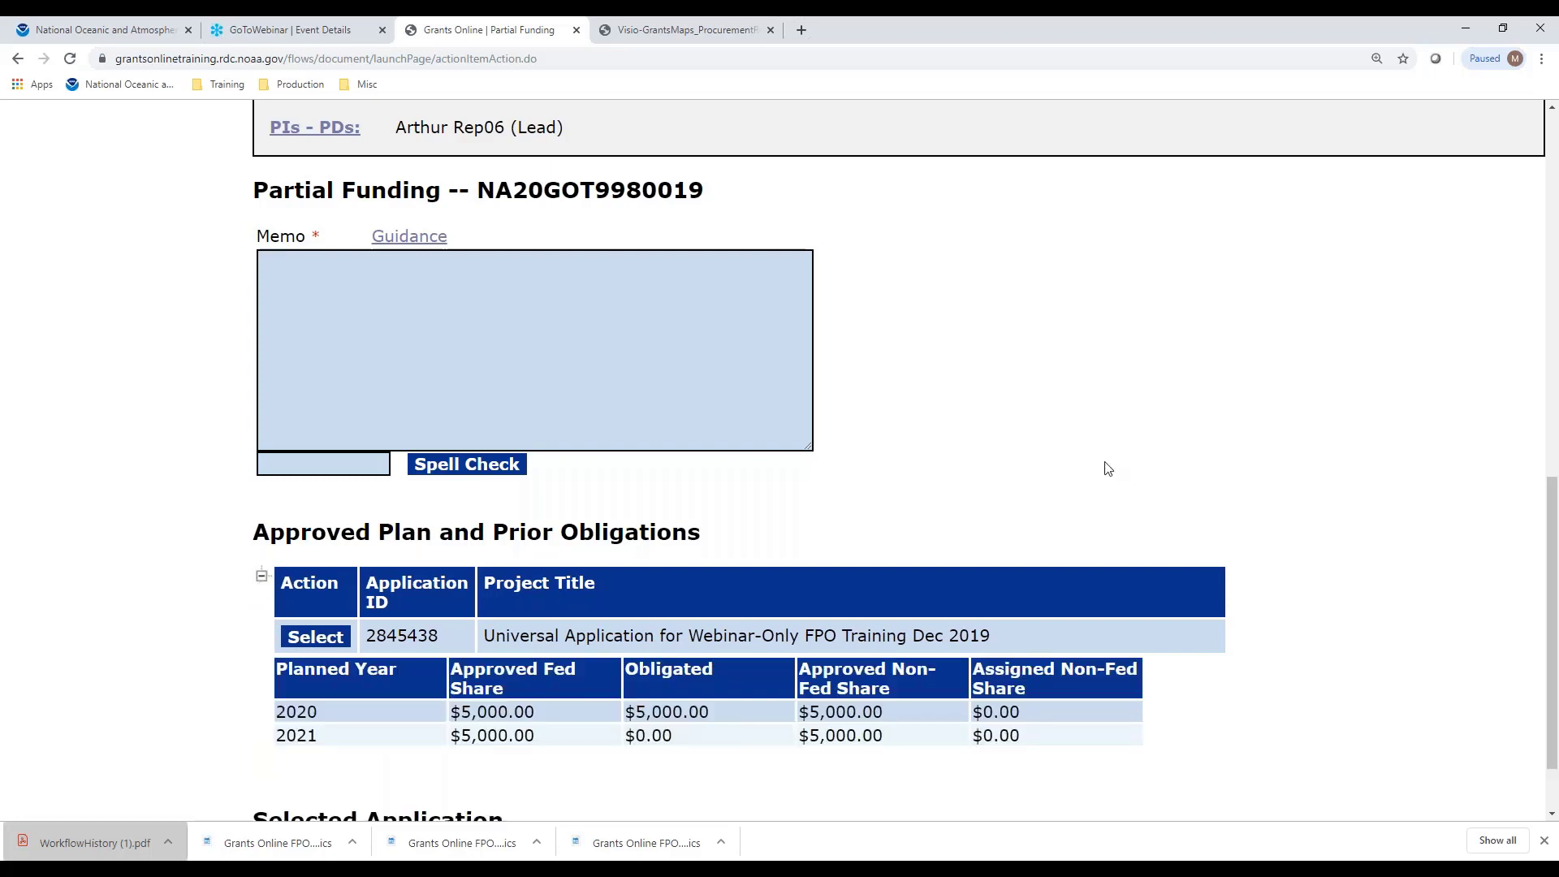
scroll(1106, 466, "down", 1)
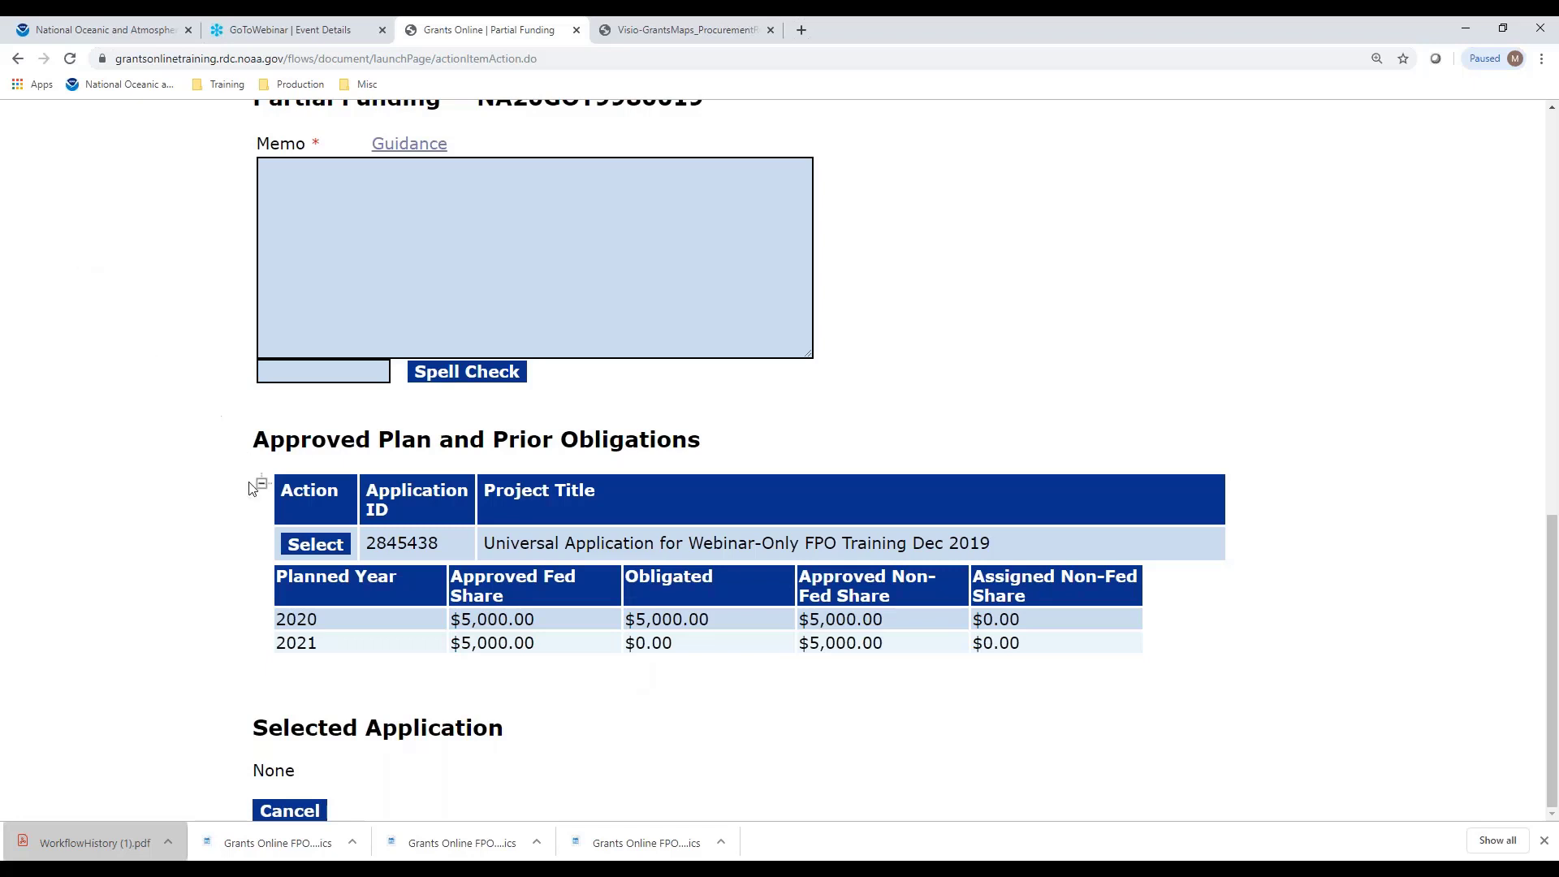
left_click(314, 547)
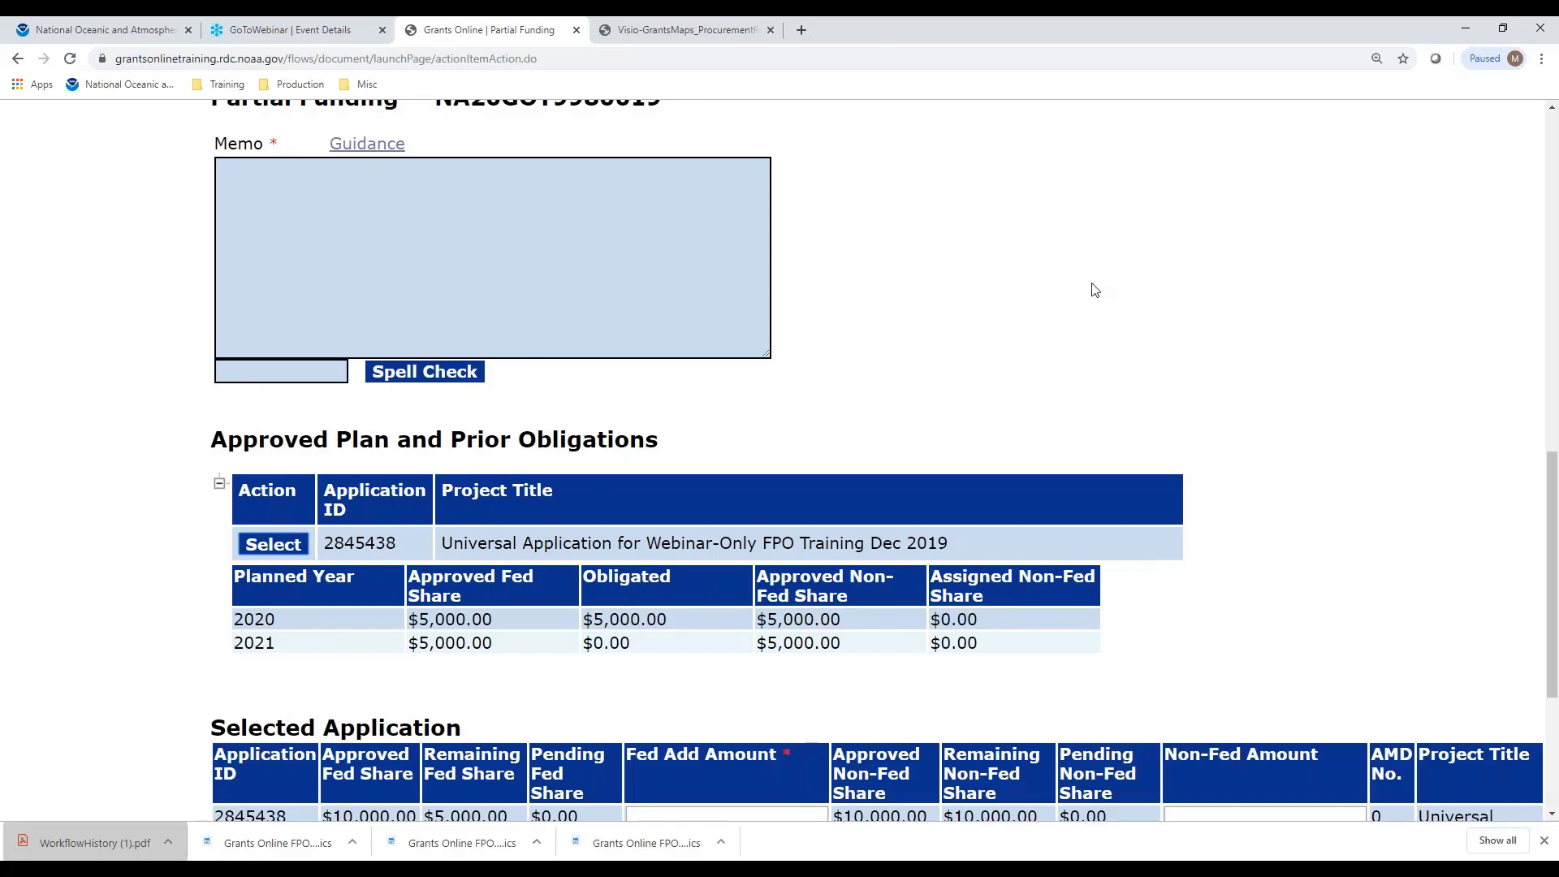
scroll(1091, 289, "down", 3)
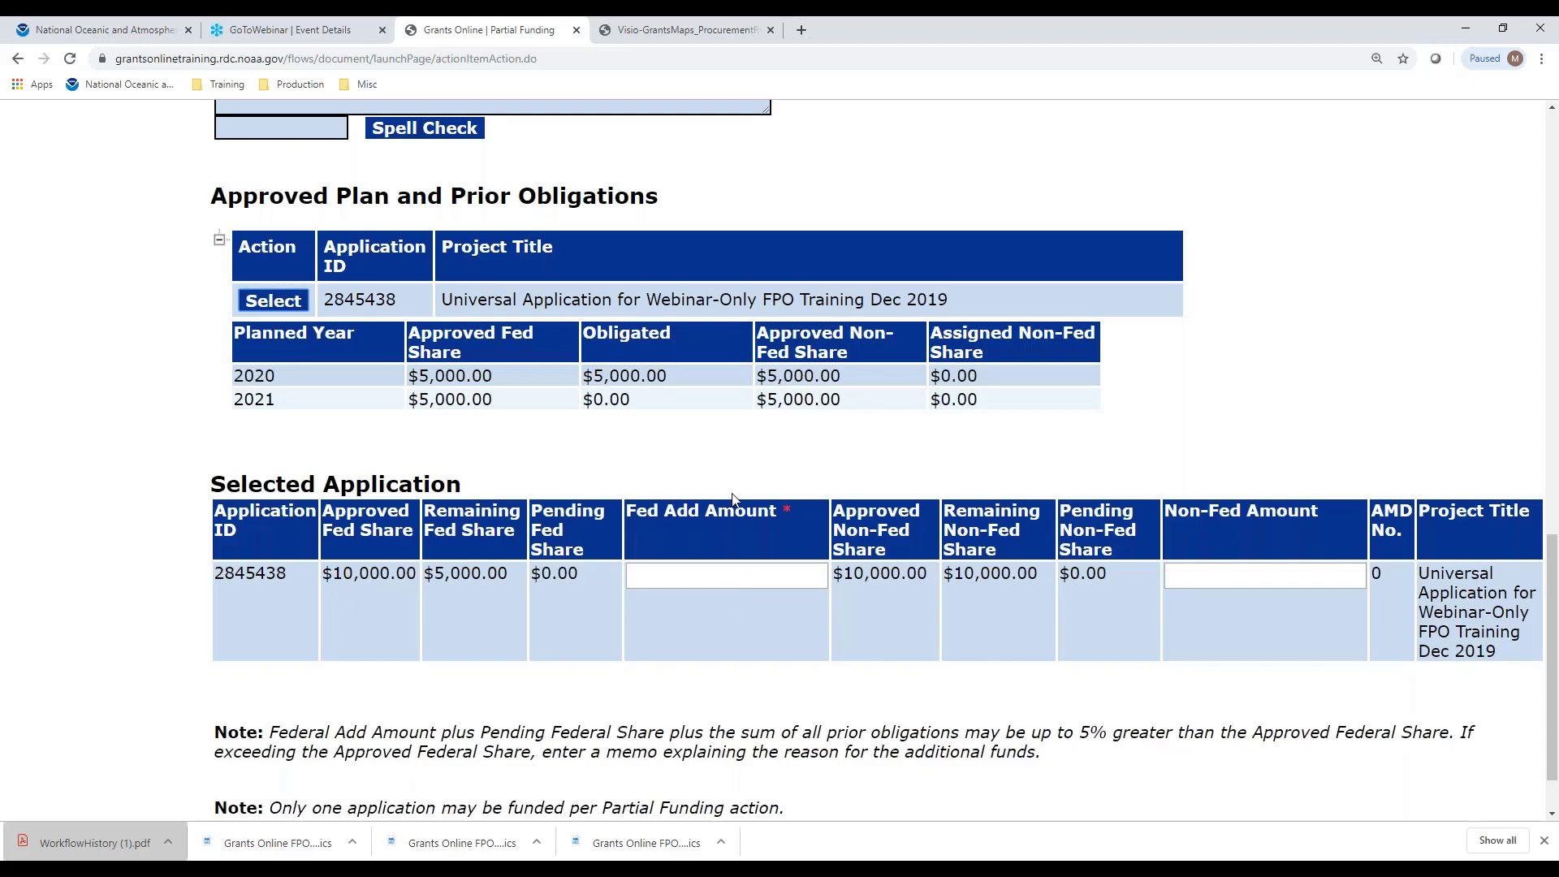
Scroll back up to the empty Memo box on the Partial Funding form
scroll(732, 495, "up", 6)
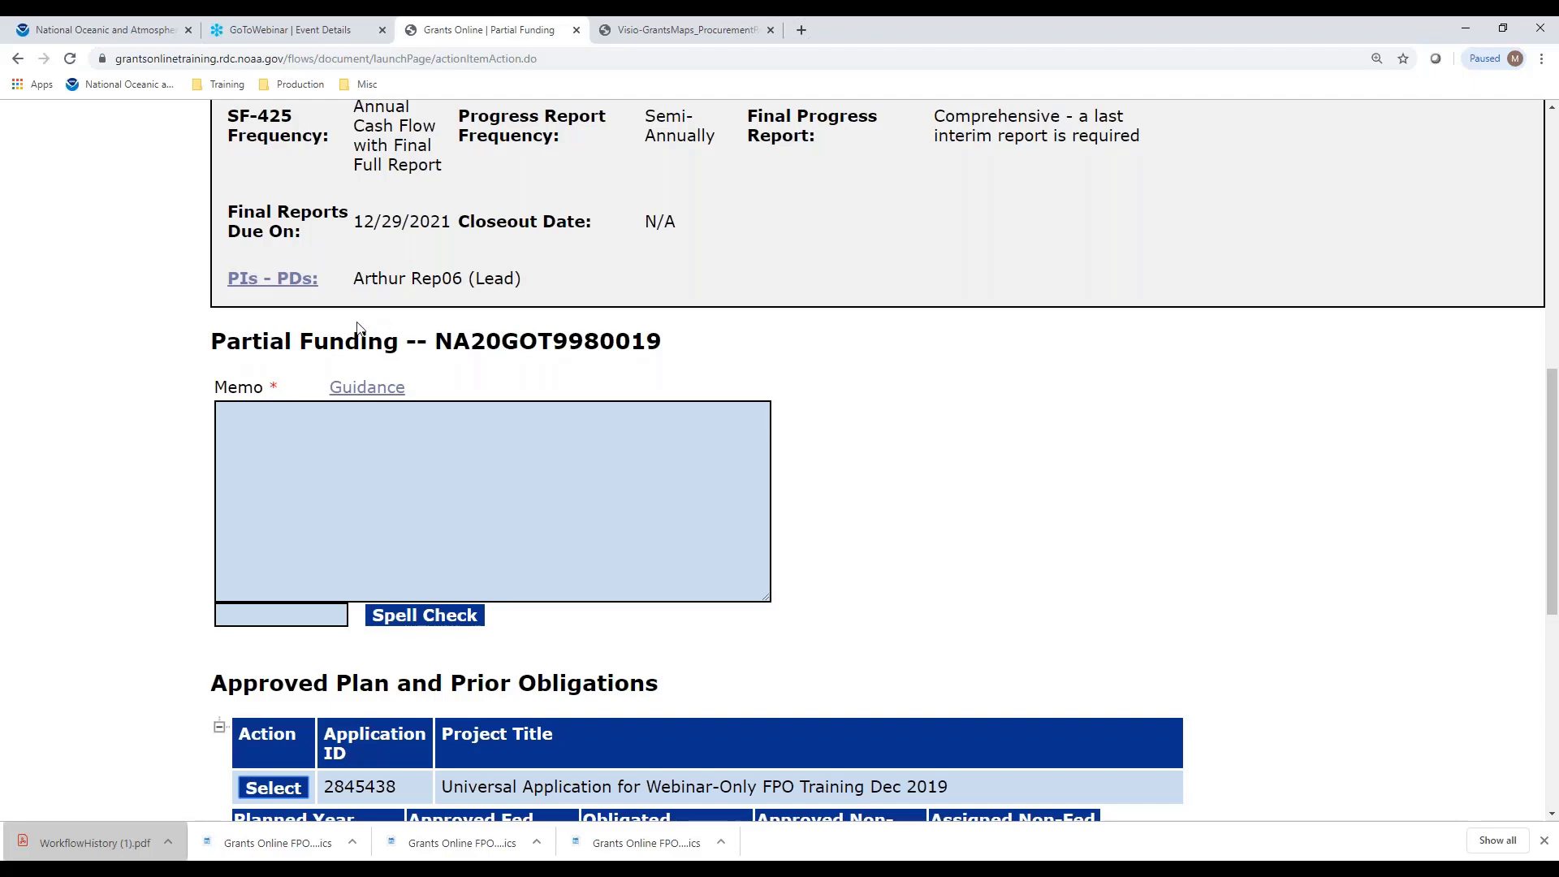
Open the Partial Funding Guidance and copy the Example 1 standard memo sentence
left_click(367, 388)
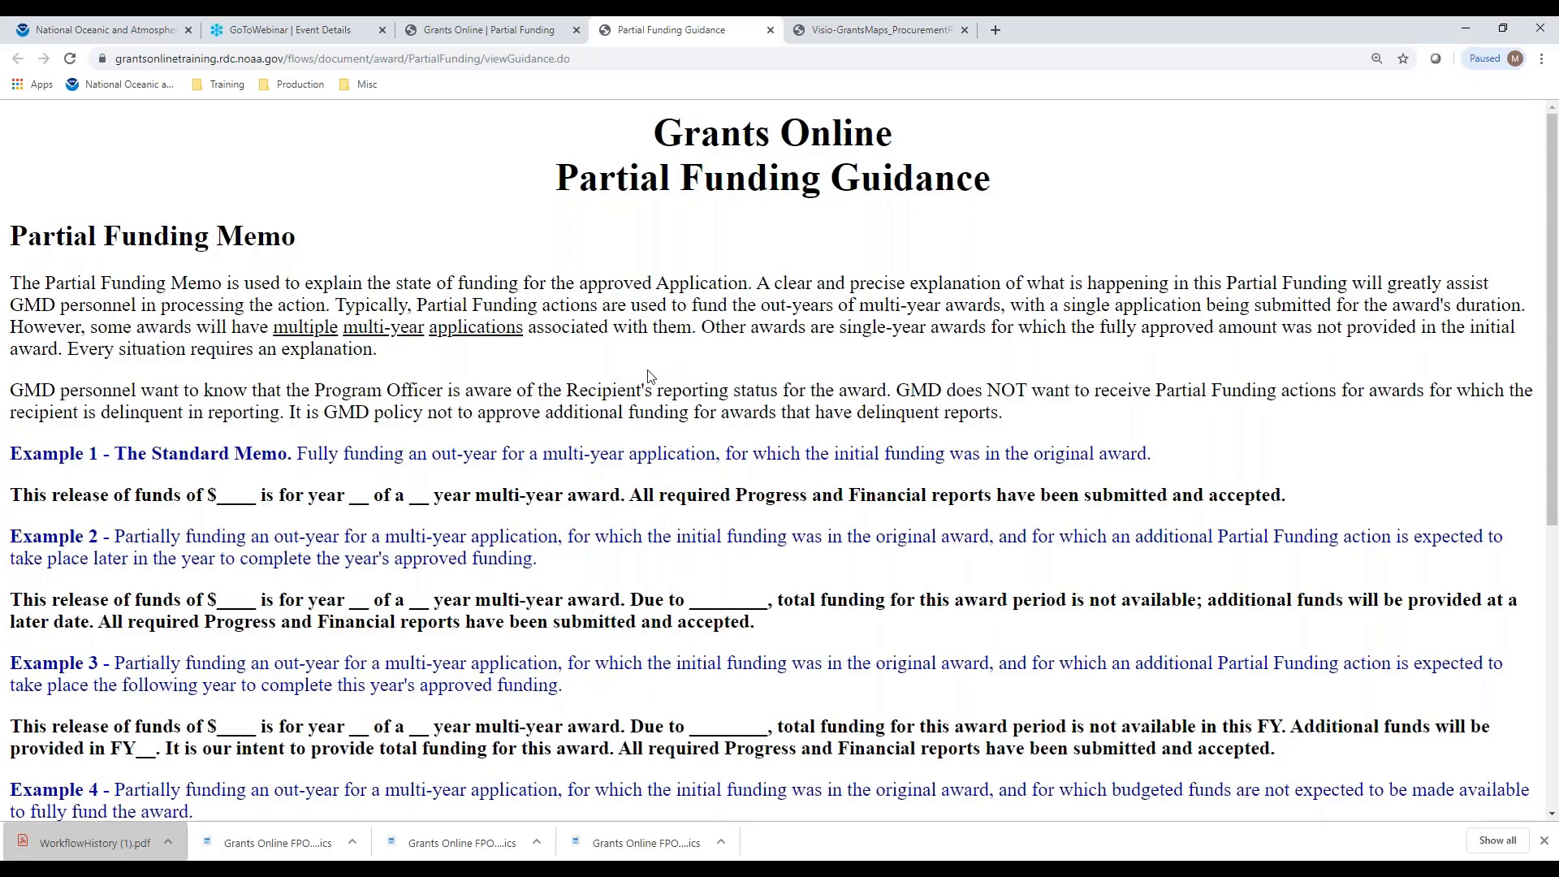
scroll(649, 376, "down", 6)
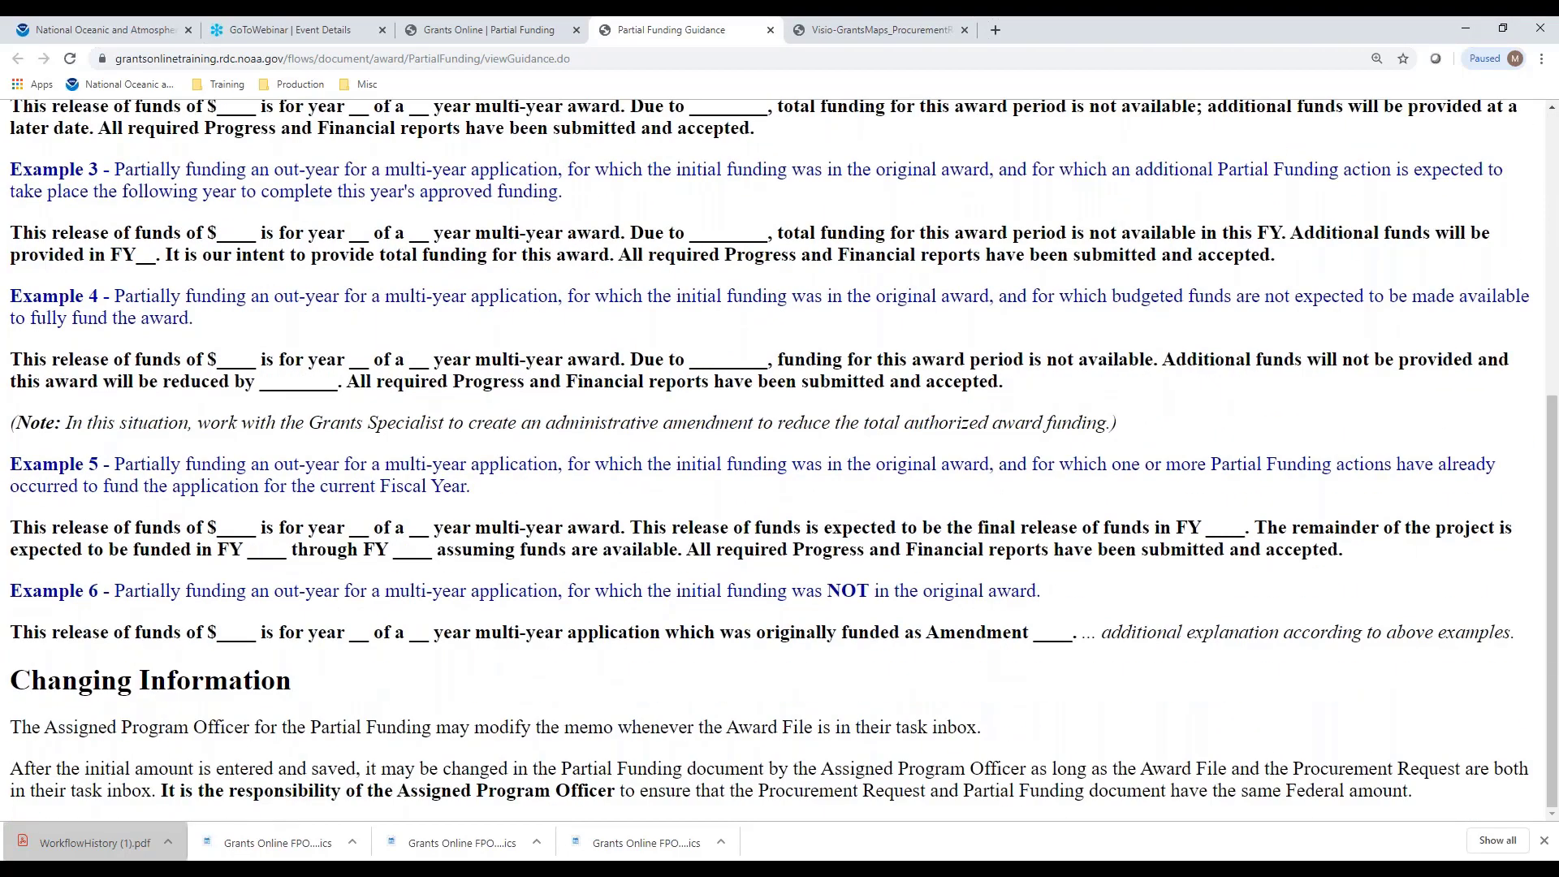
scroll(779, 455, "up", 3)
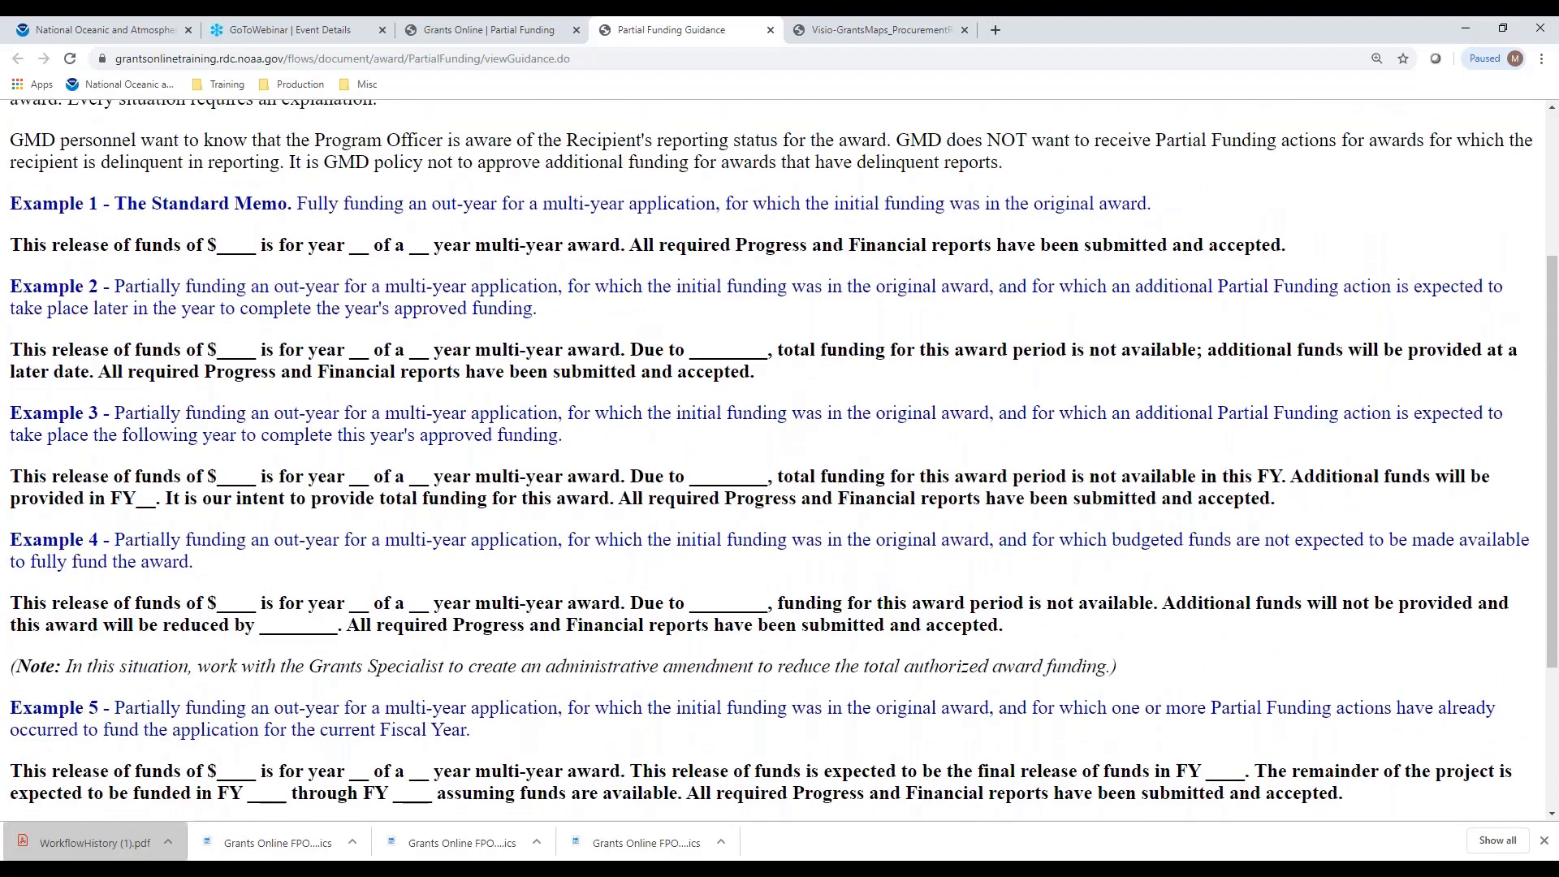
scroll(779, 455, "up", 1)
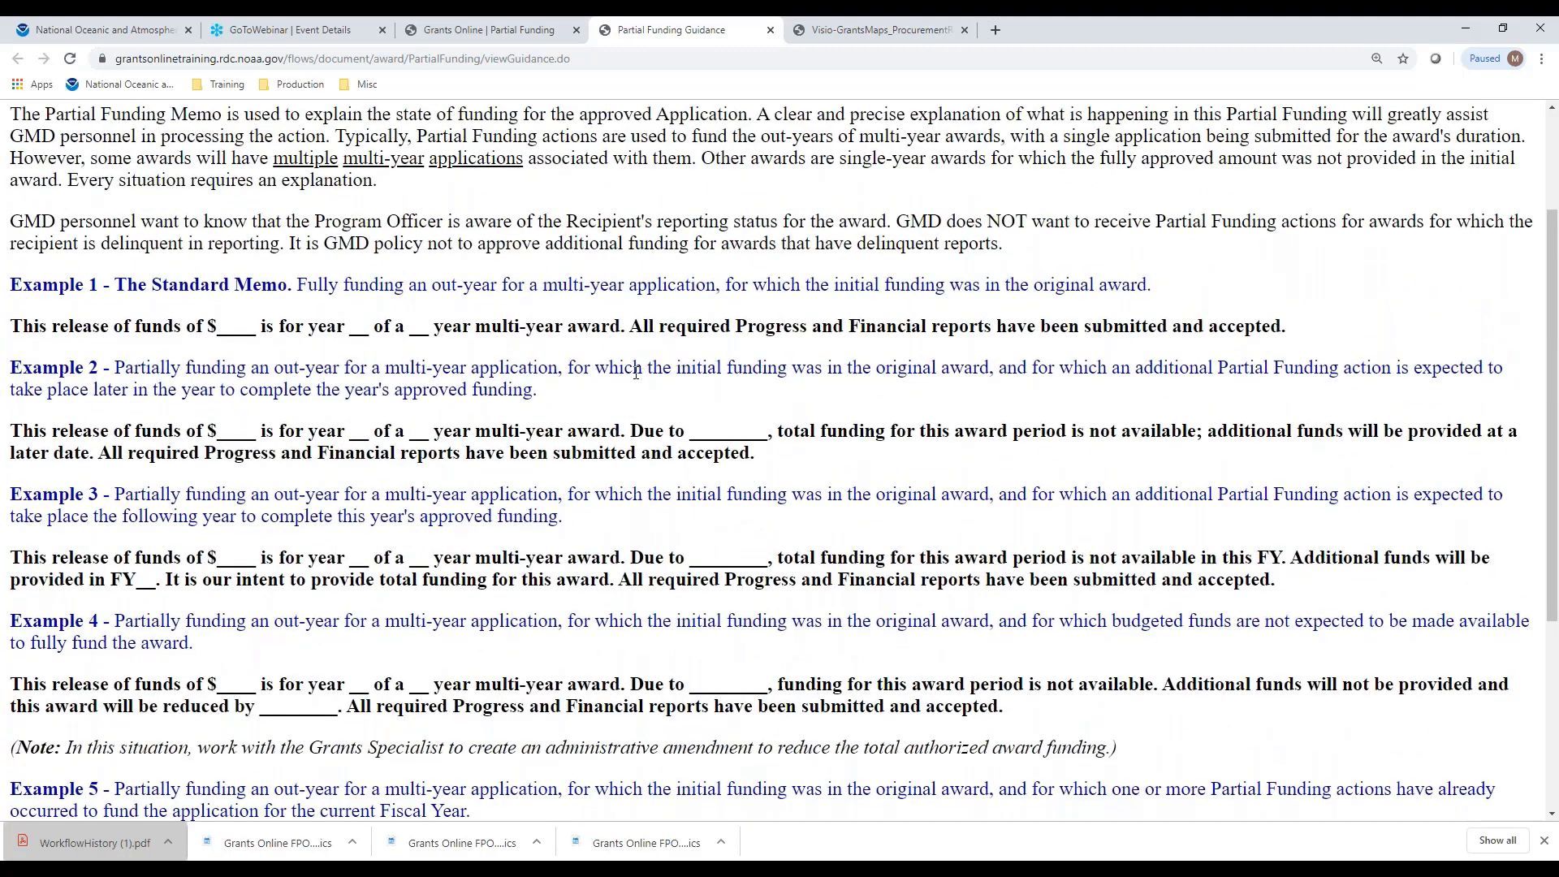
scroll(634, 372, "down", 1)
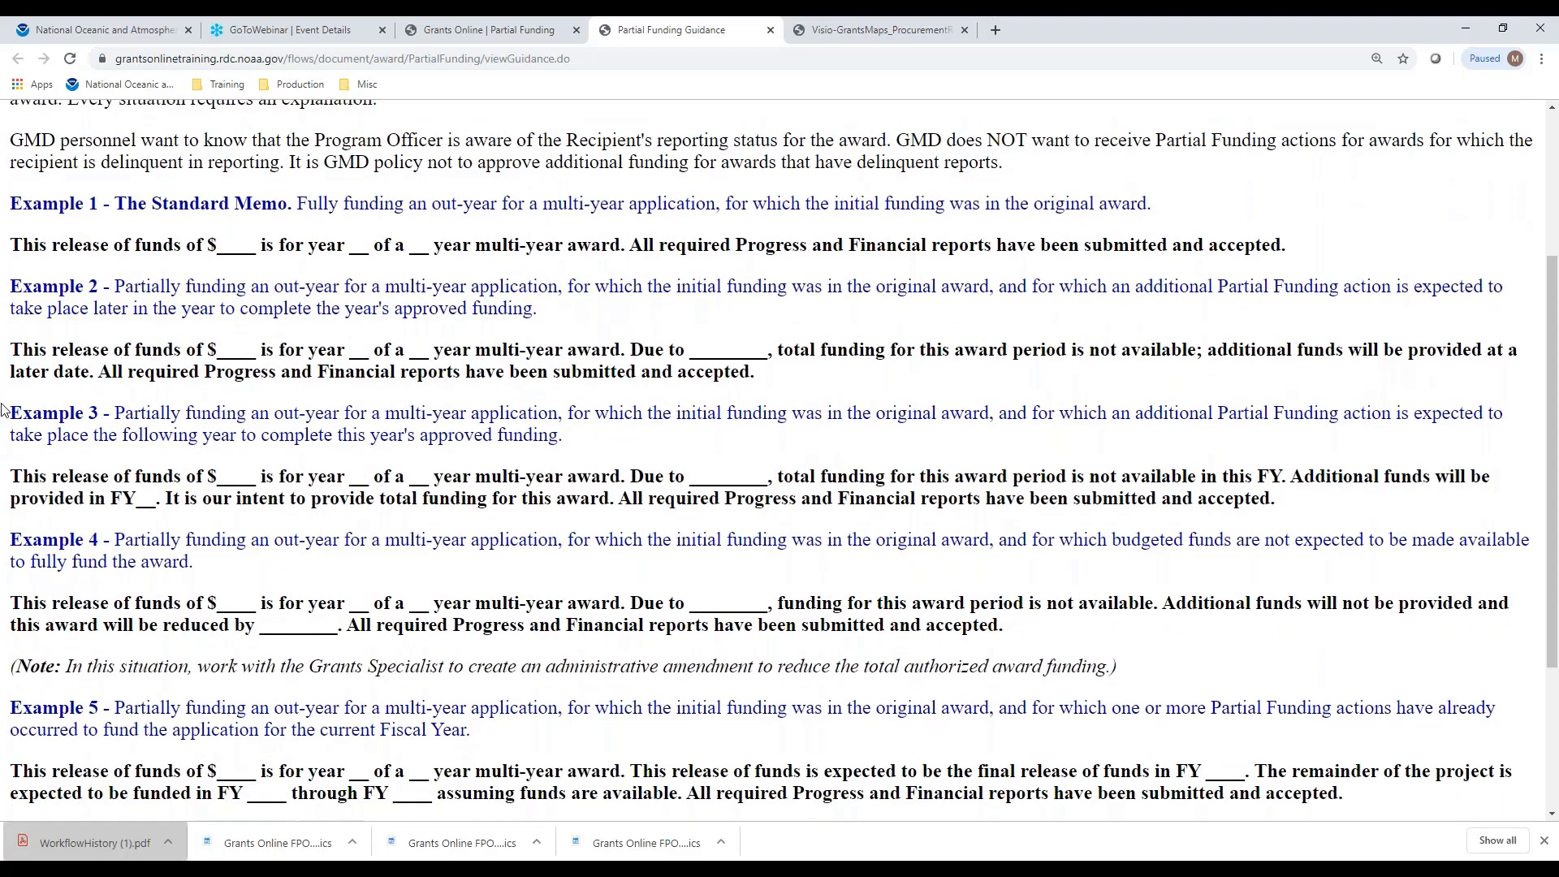
triple_click(14, 245)
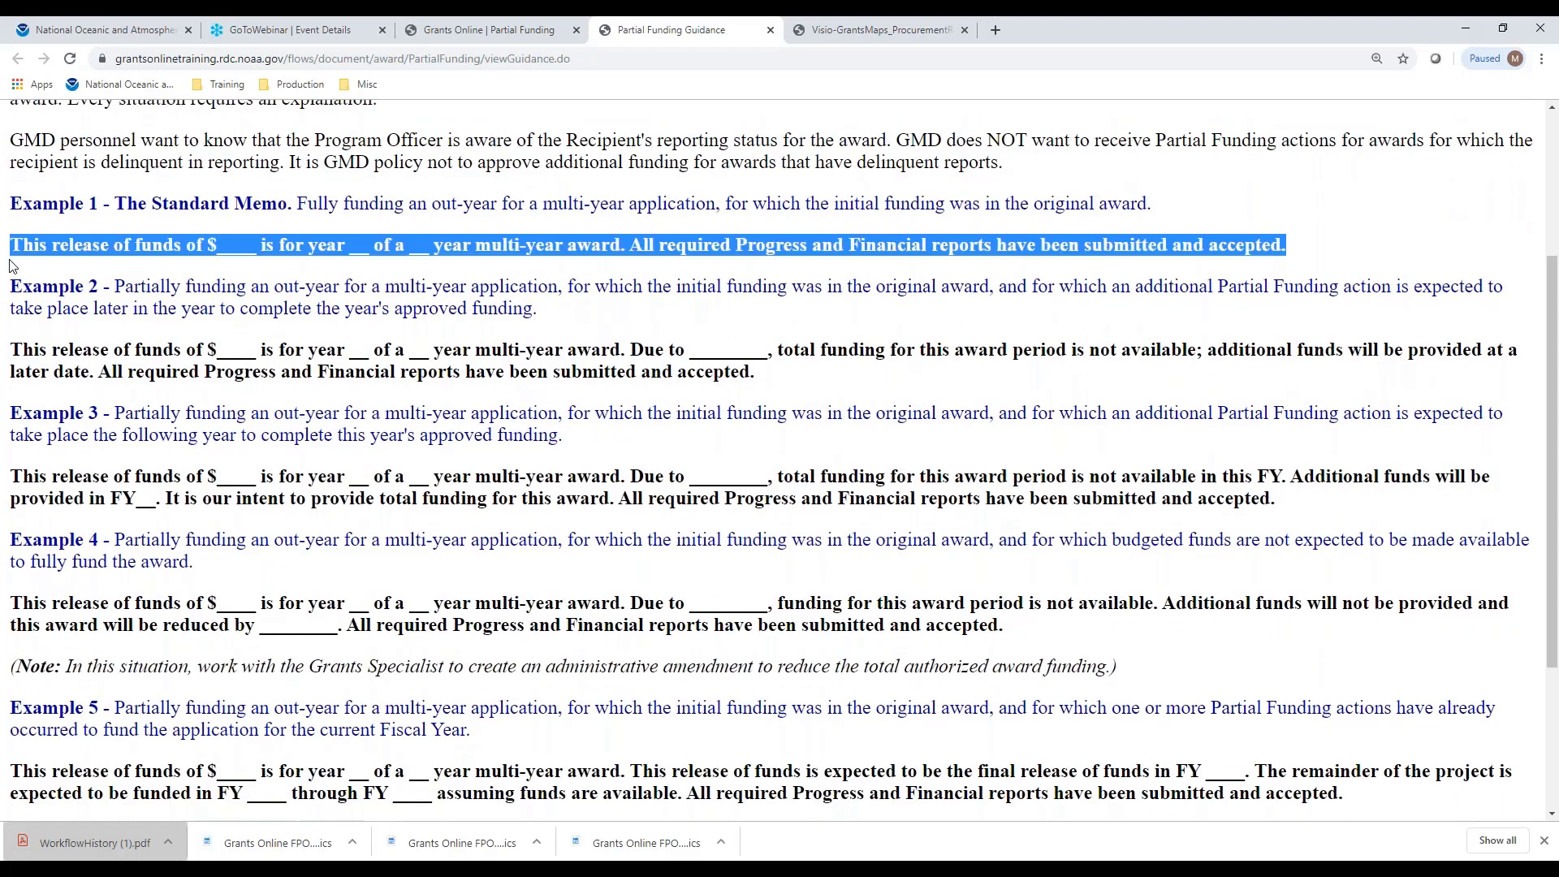
right_click(79, 246)
left_click(108, 271)
Paste the Example 1 wording into the Partial Funding form's Memo box
left_click(507, 36)
left_click(396, 483)
right_click(396, 482)
left_click(462, 615)
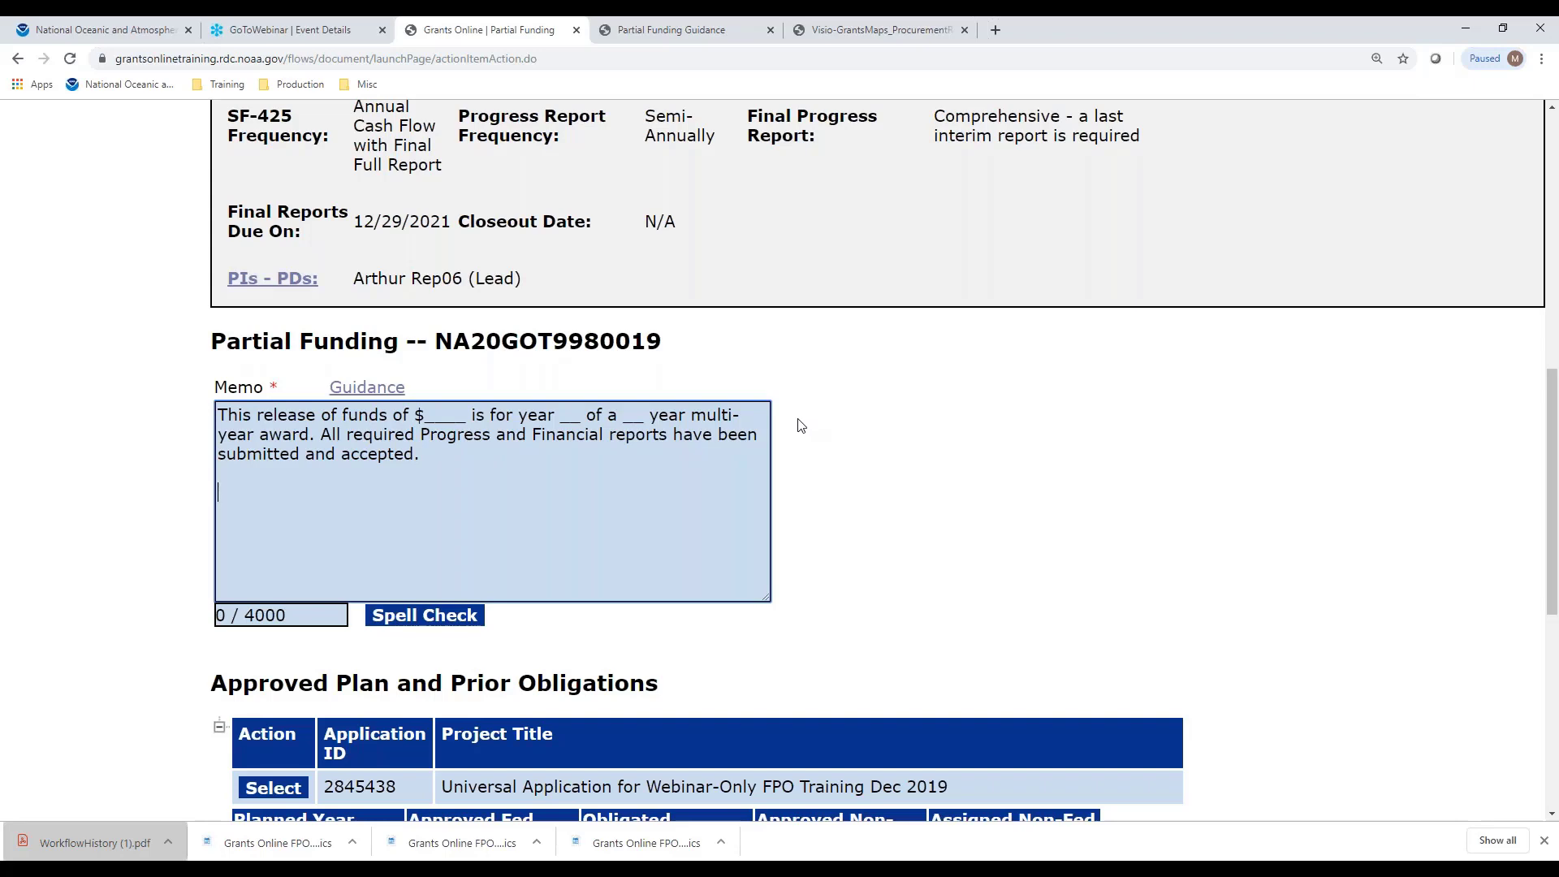
Fill the memo blanks with $1000, year 2, and a 2 year award length
left_click(465, 417)
key("BackSpace")
key("BackSpace")
key("BackSpace")
key("BackSpace")
key("BackSpace")
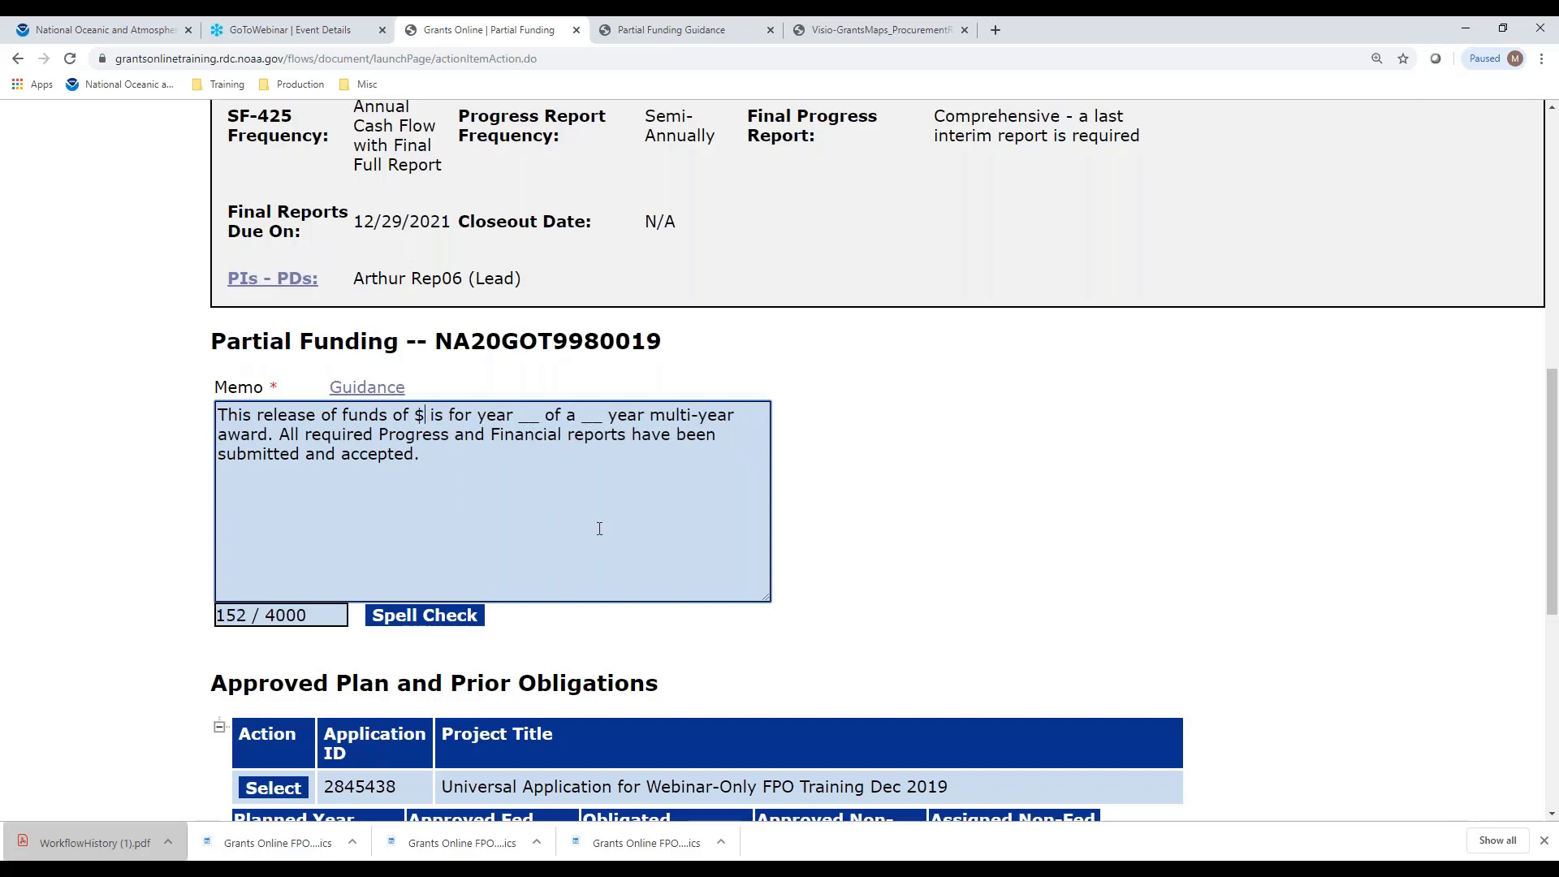
type("1000")
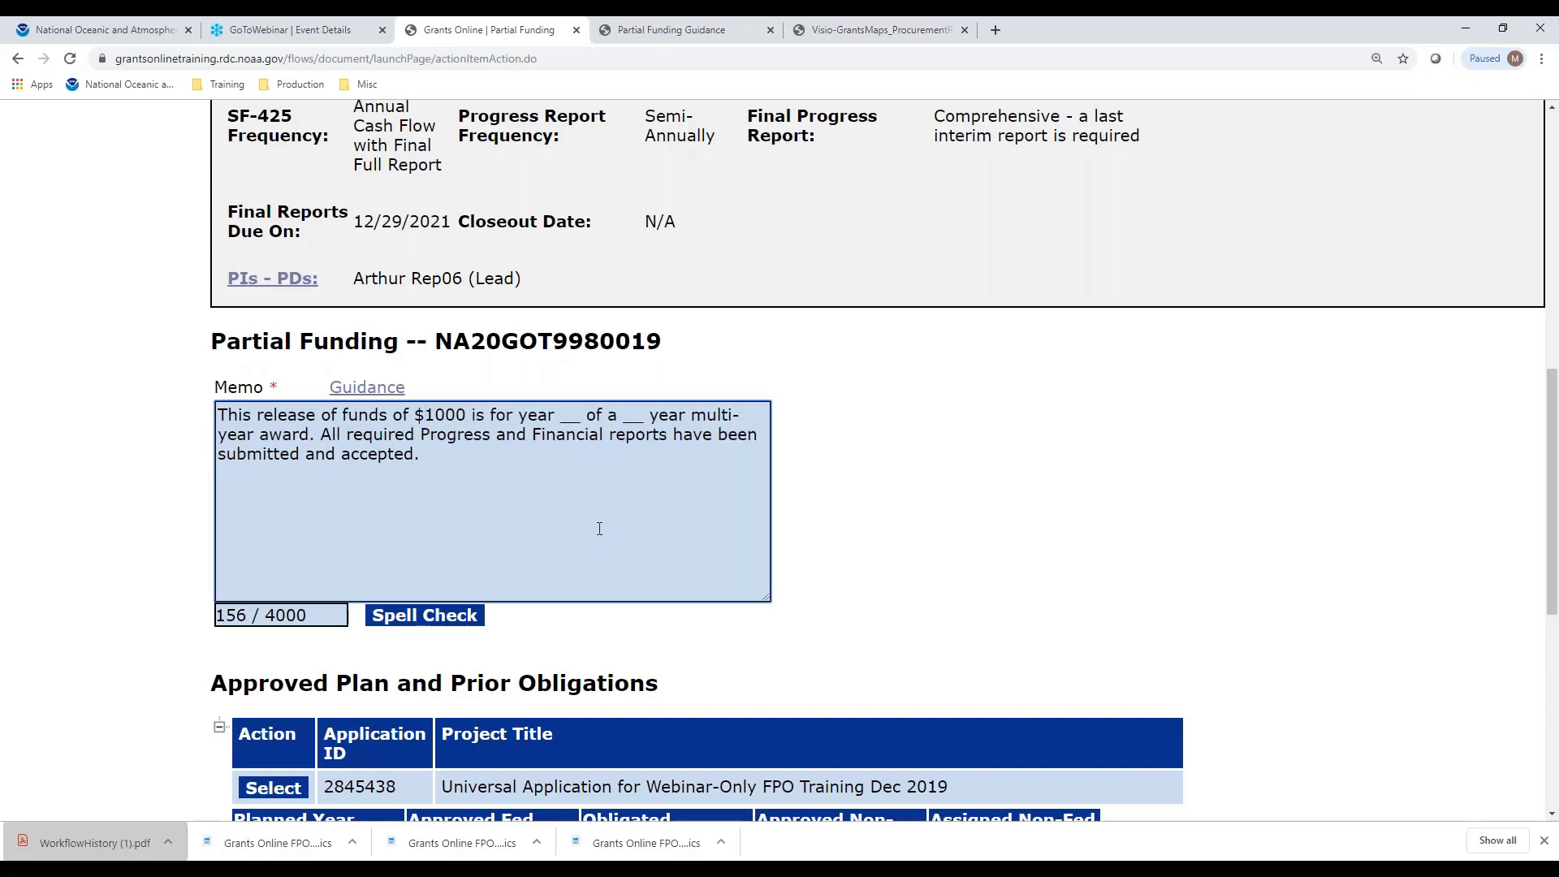
left_click(577, 420)
key("BackSpace")
key("BackSpace")
key("BackSpace")
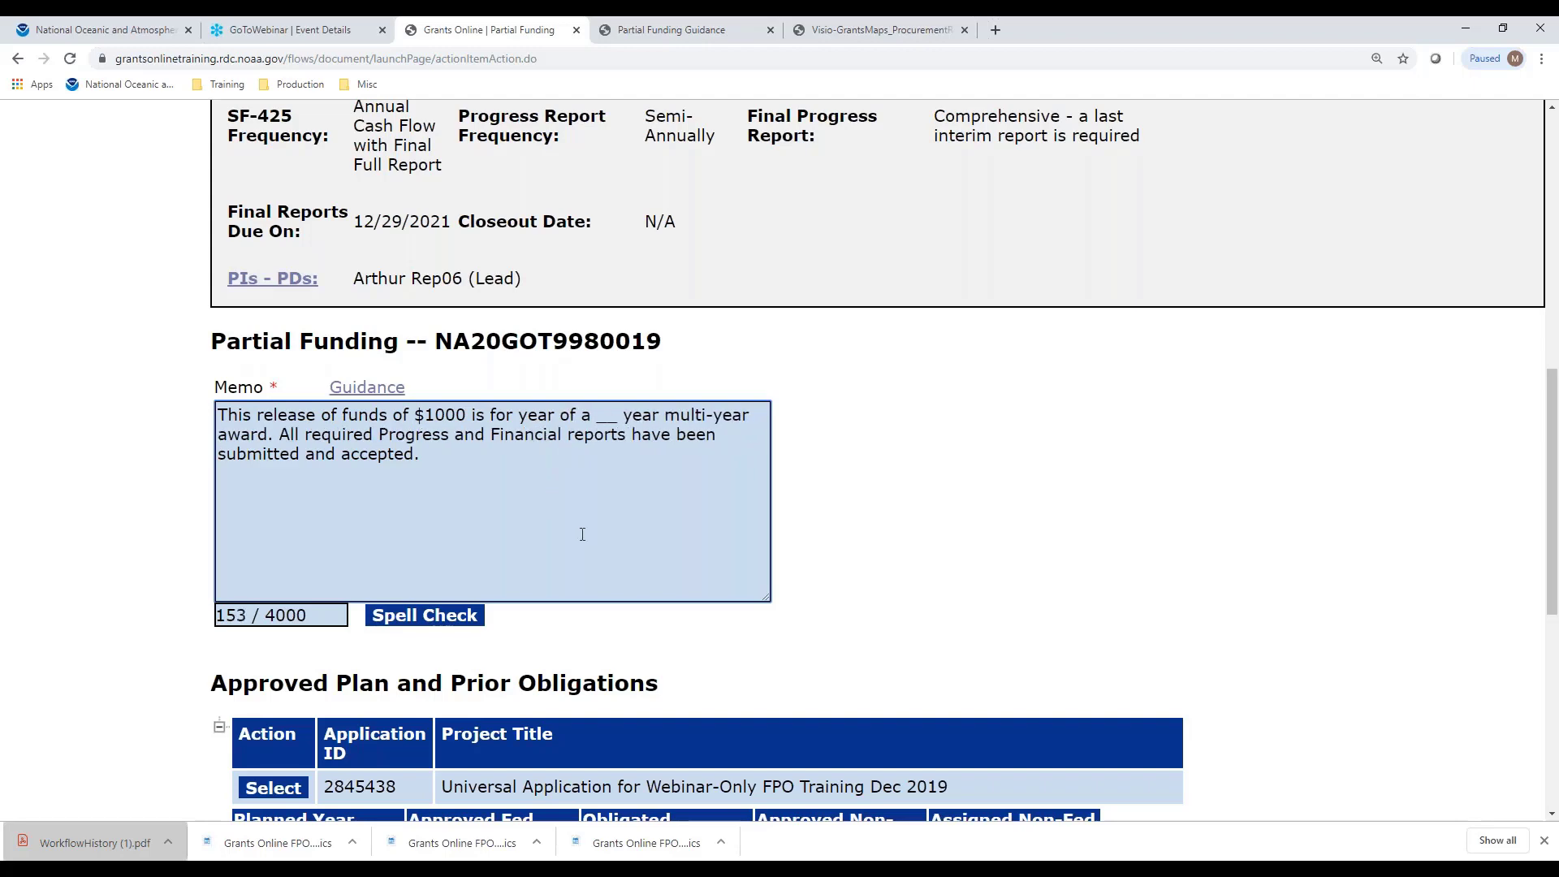
type("2")
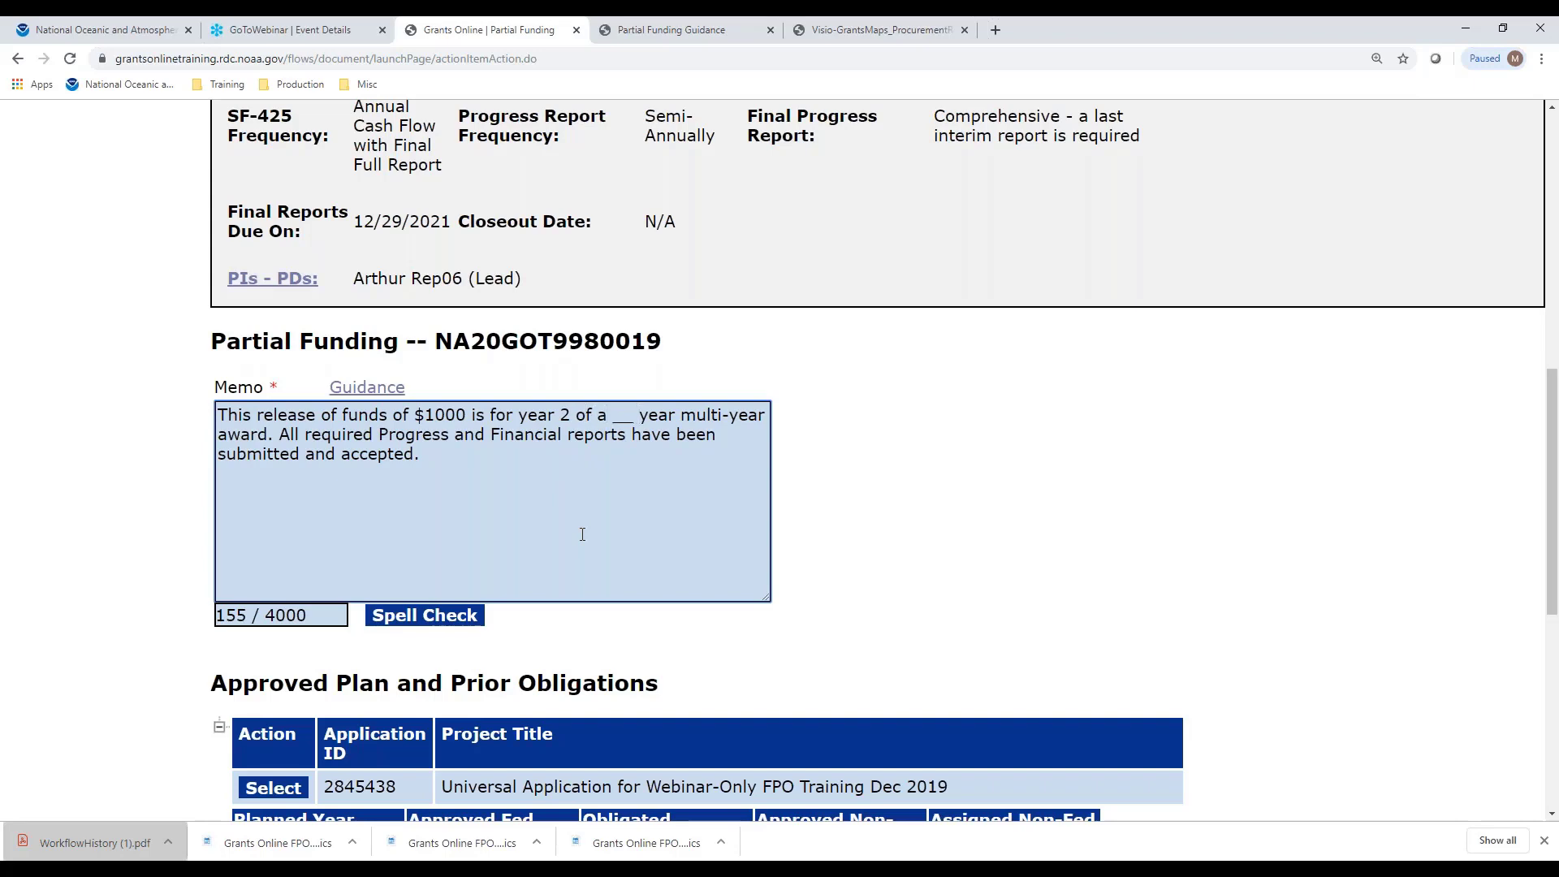
key("BackSpace")
key("BackSpace")
key("BackSpace")
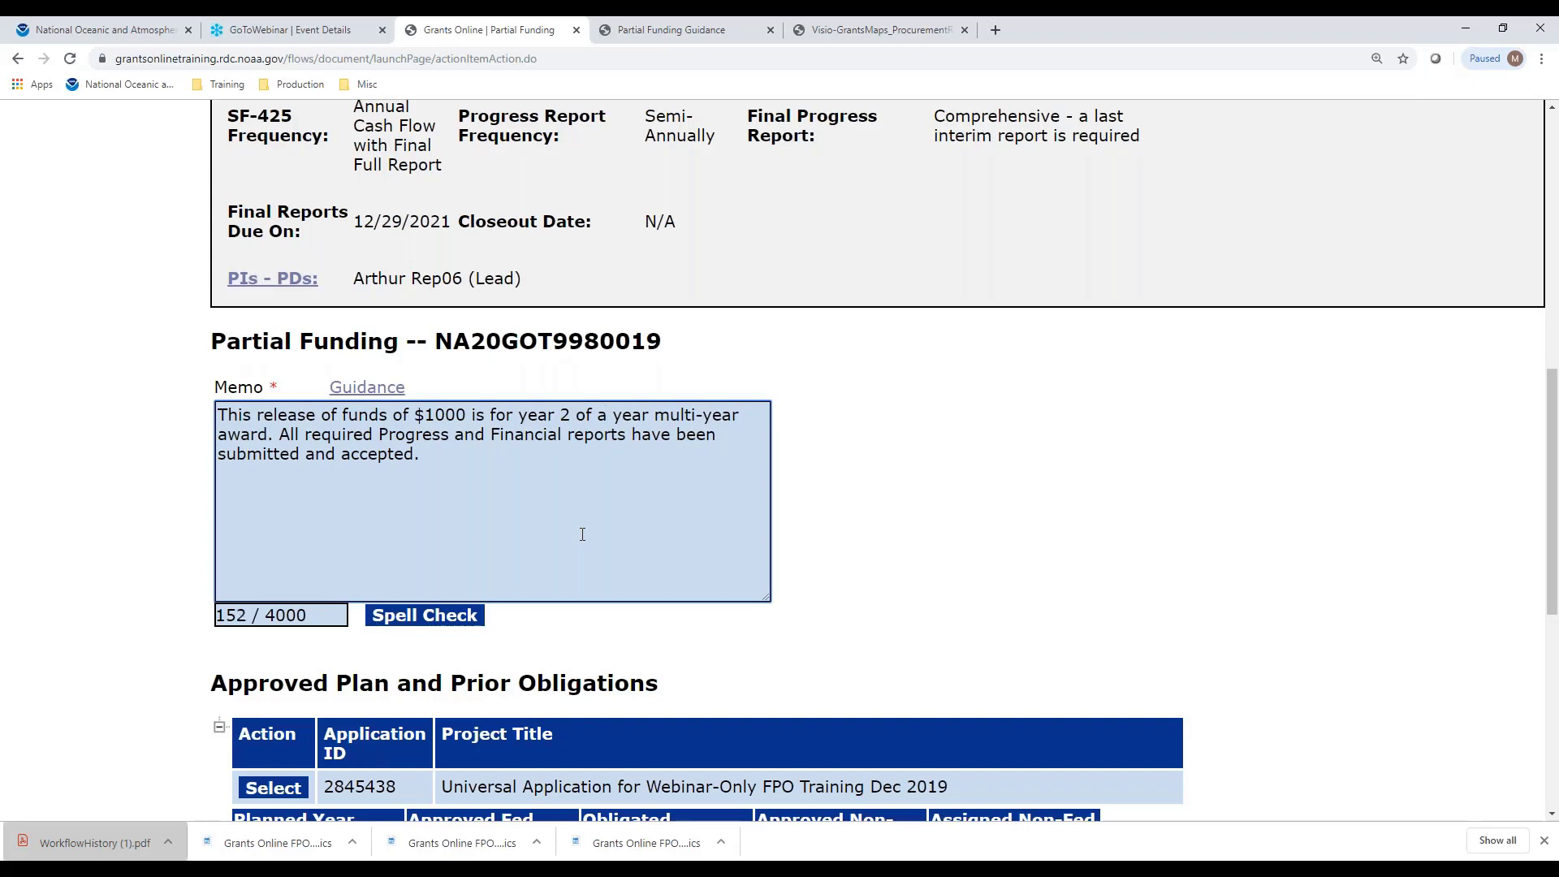
type("2")
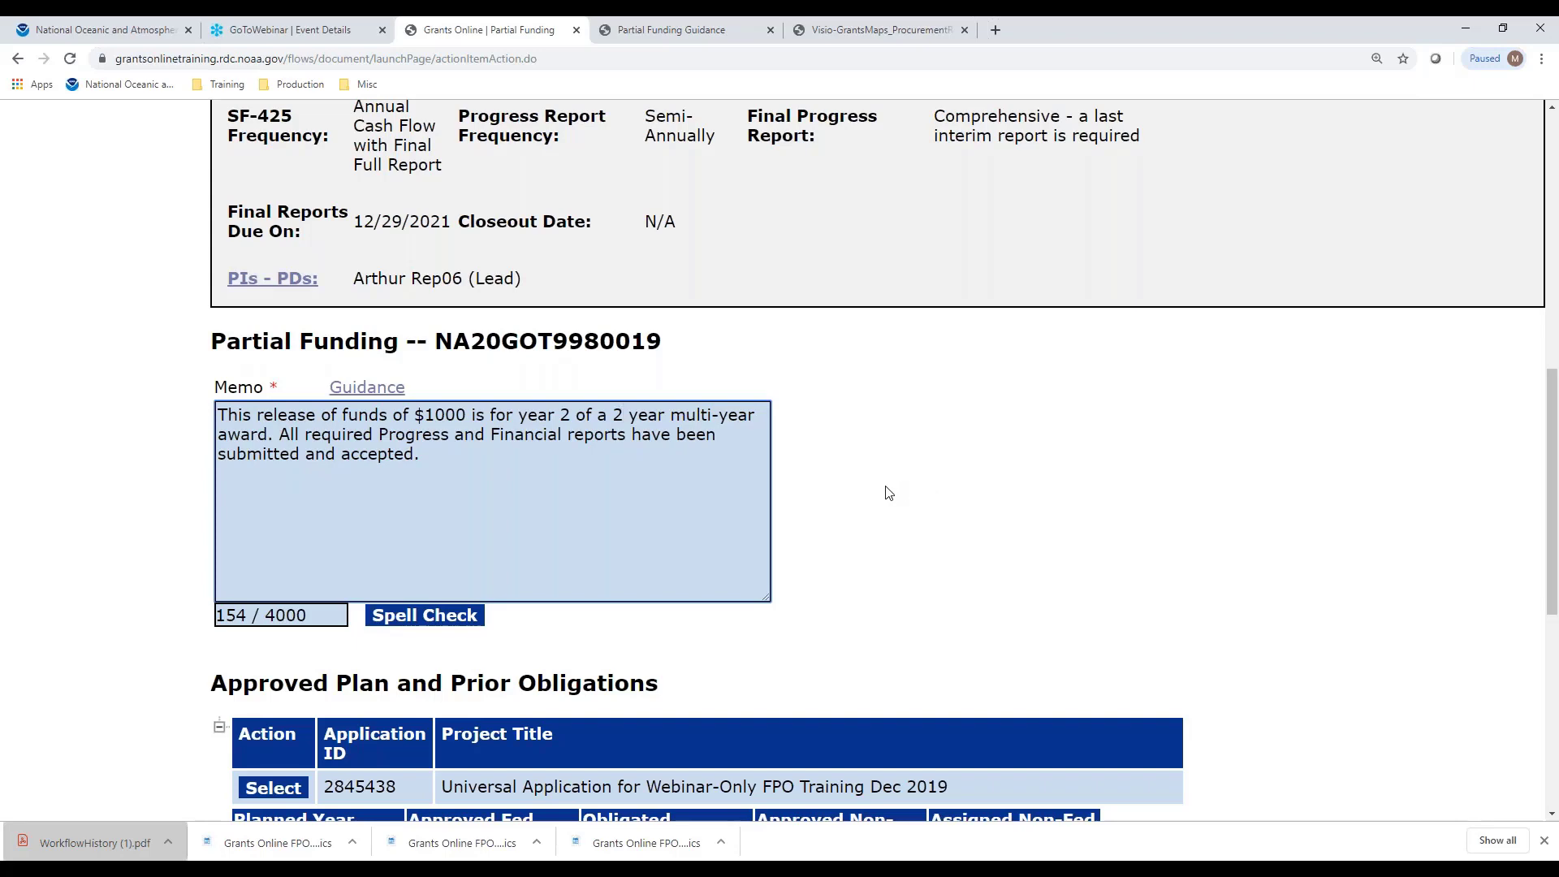
scroll(888, 493, "down", 2)
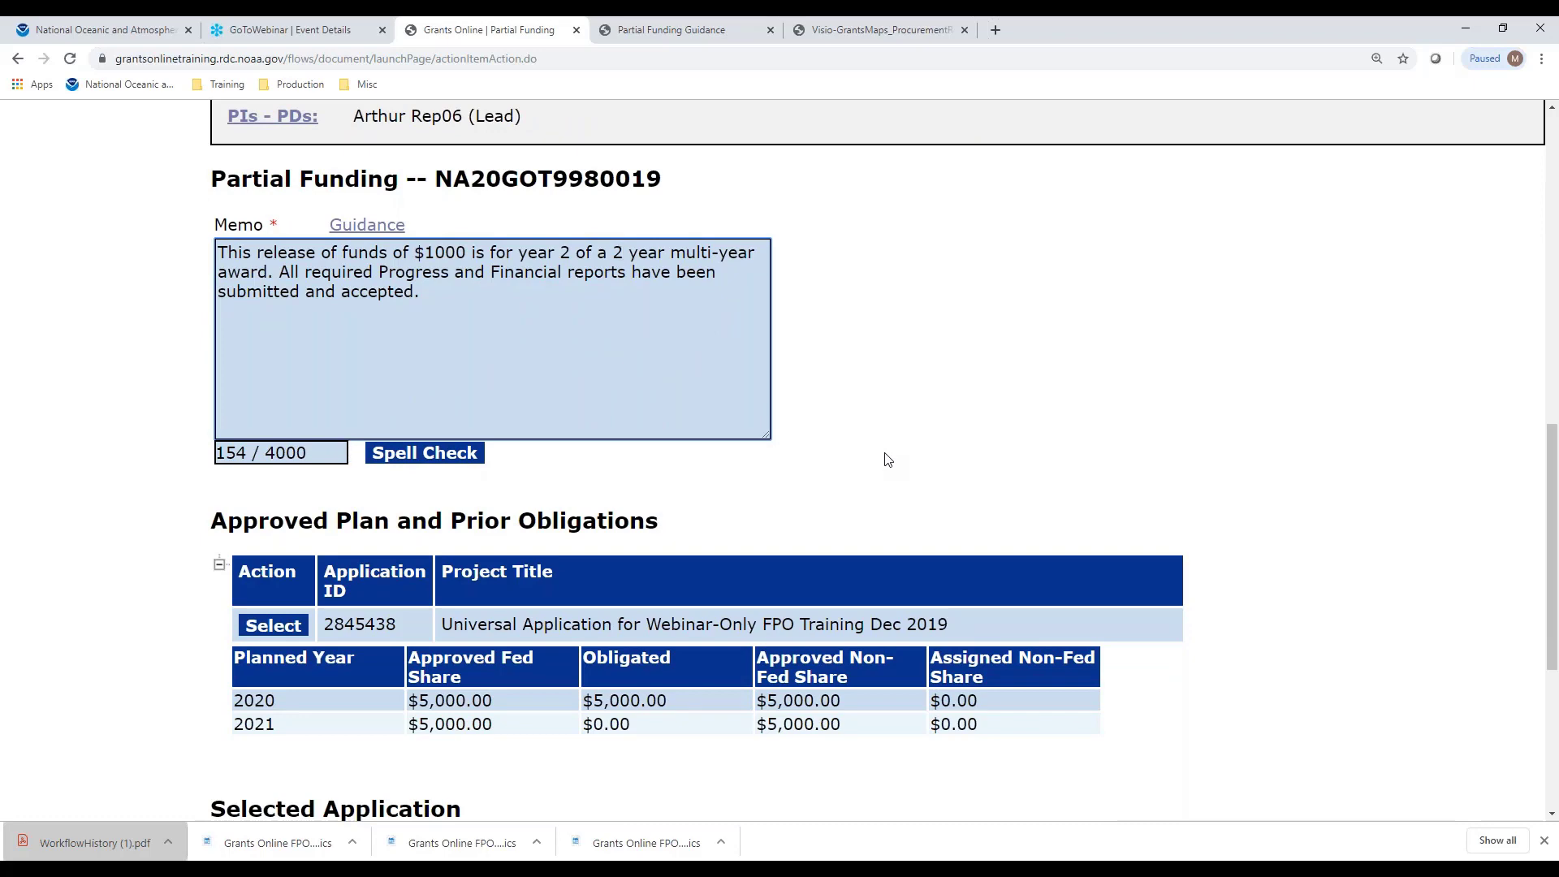
Enter 1000 in the Fed Add Amount and 1000 in the Non-Fed Amount for application 2845438
scroll(888, 460, "down", 5)
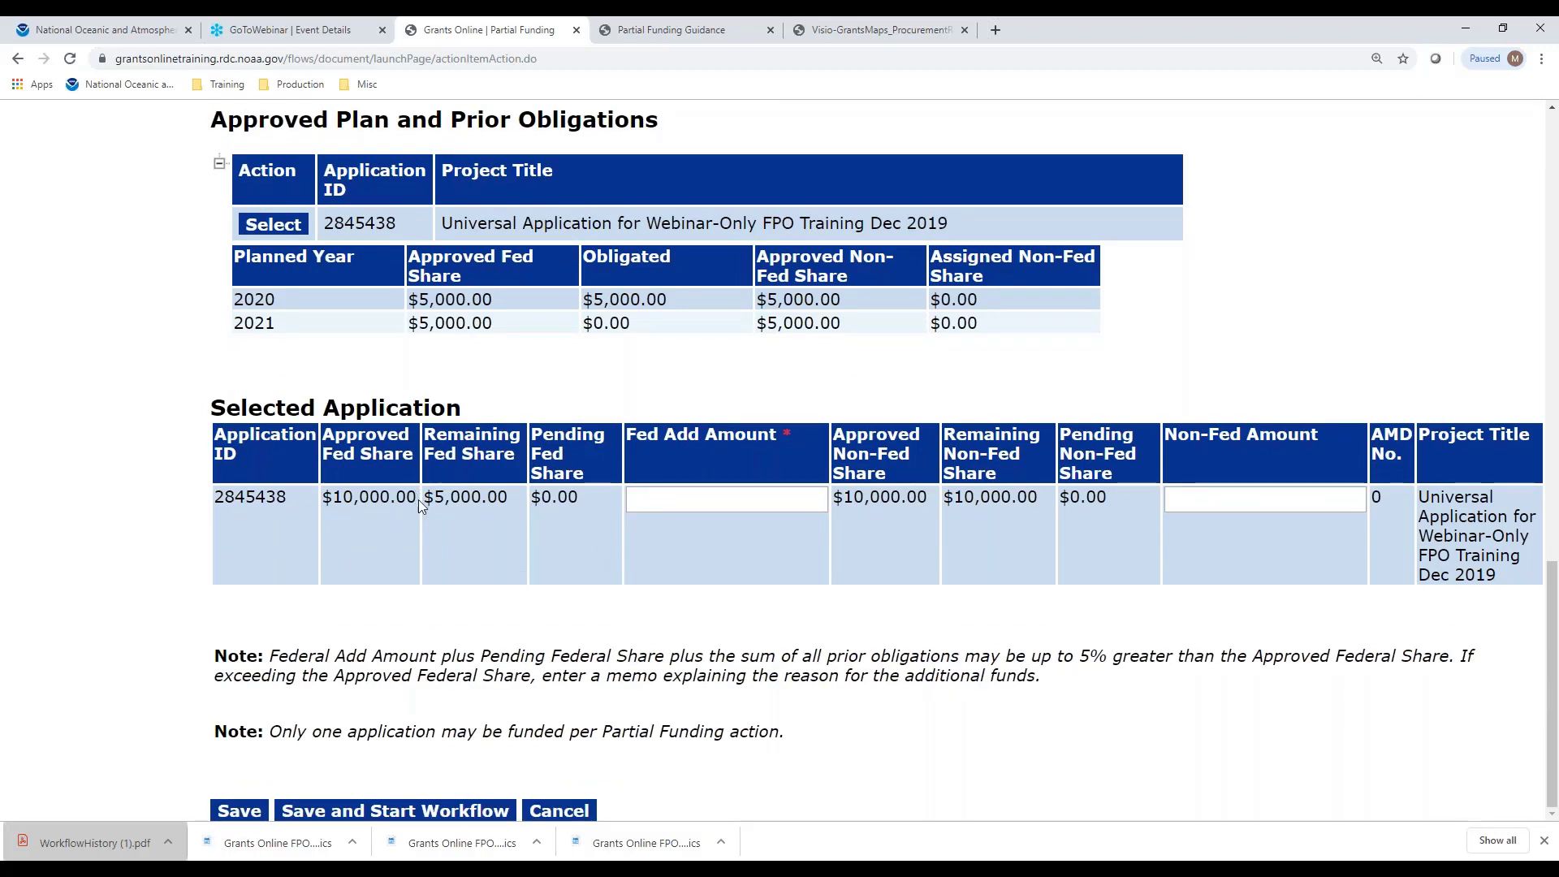
left_click(709, 499)
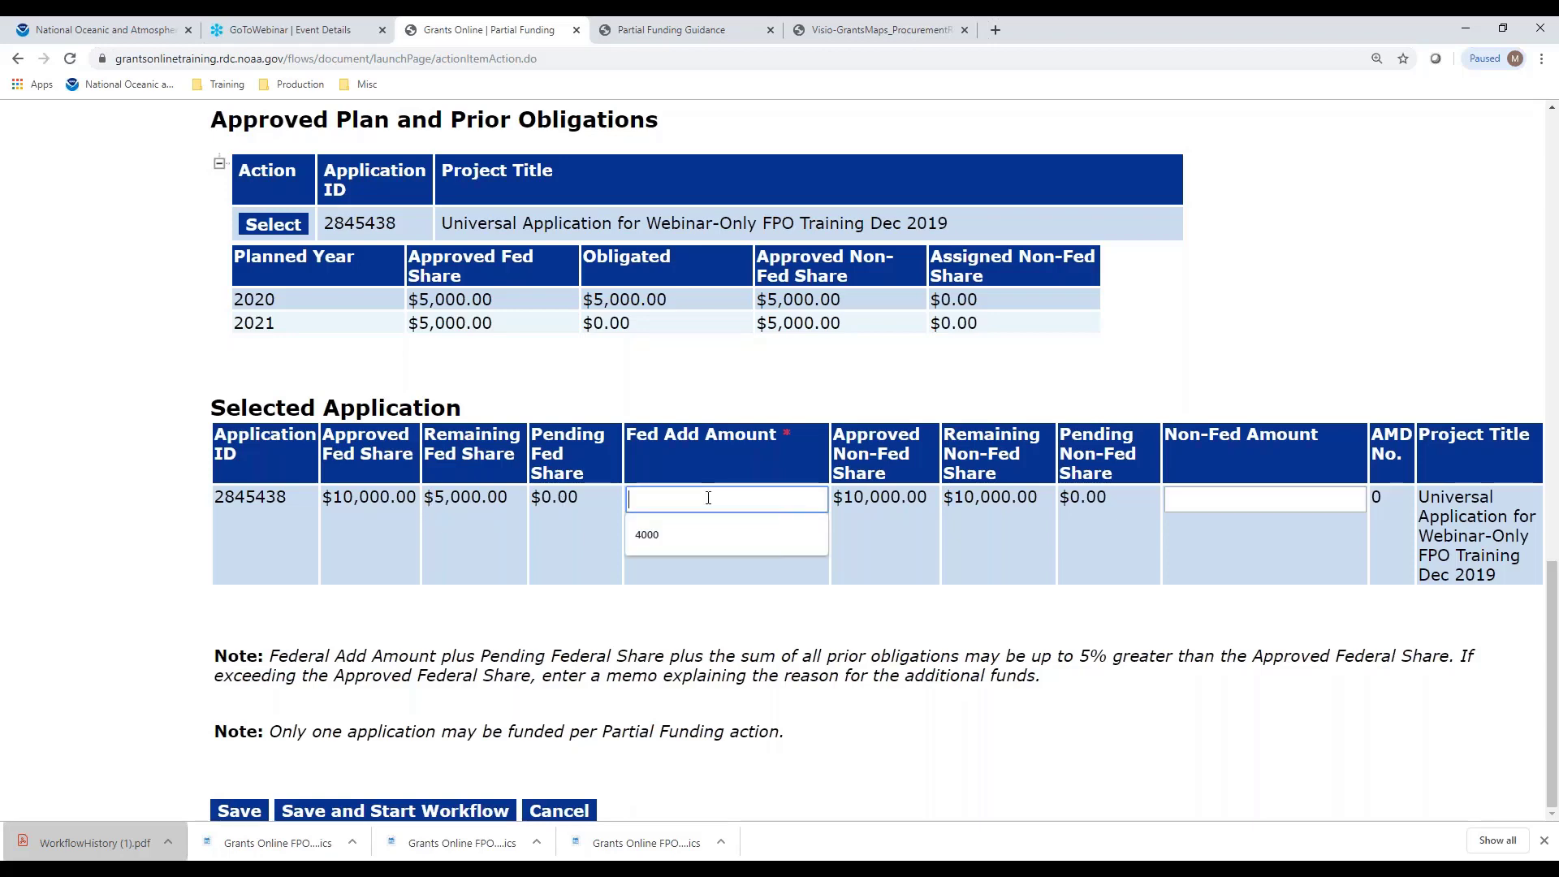
type("1000")
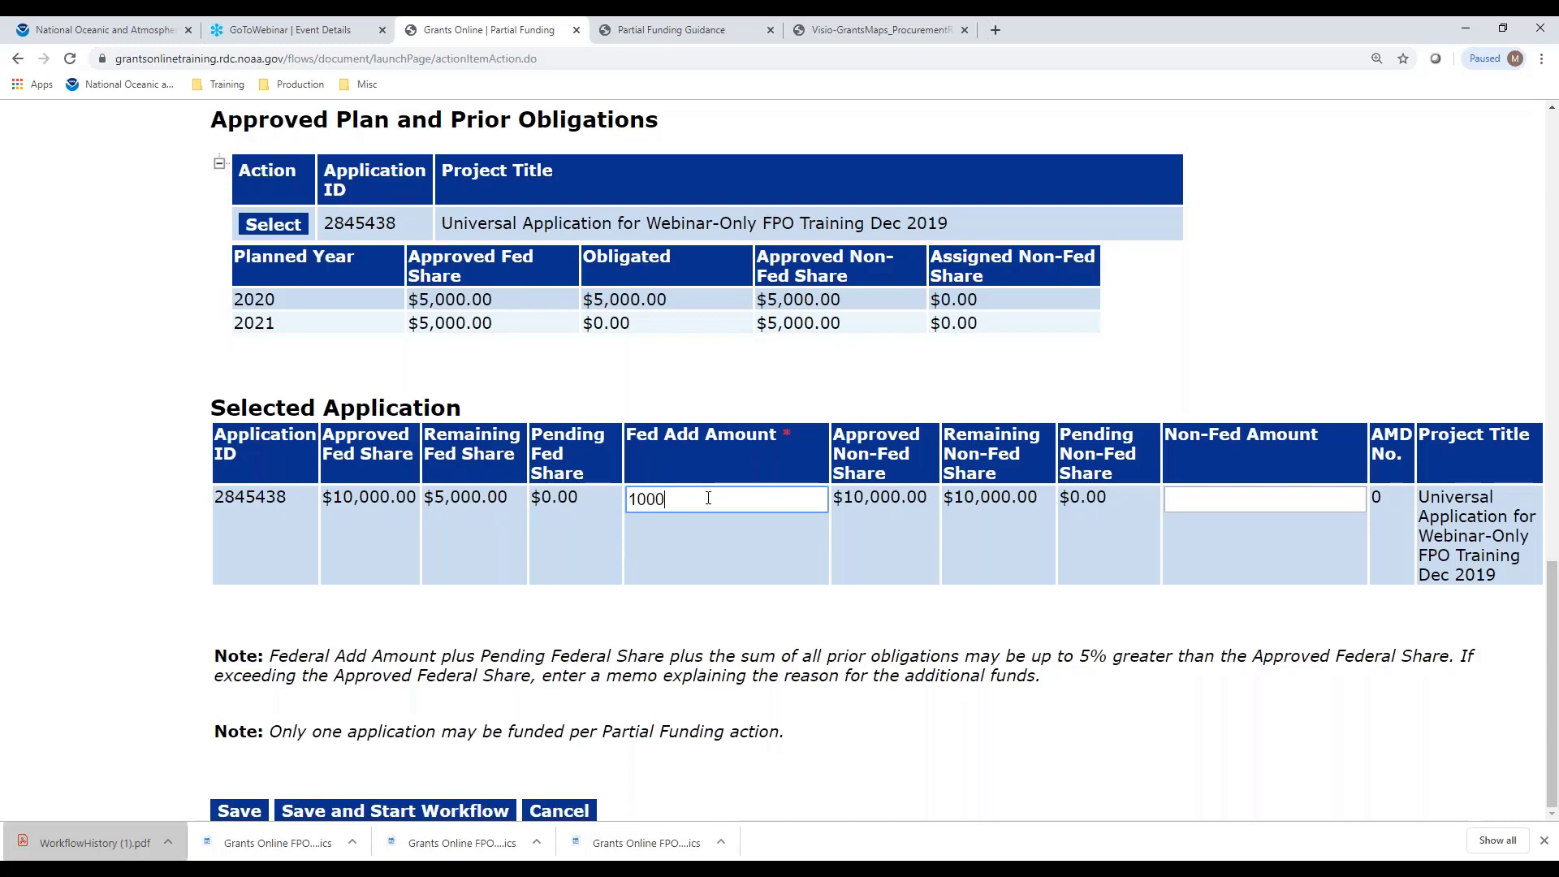
left_click(868, 527)
left_click(1213, 496)
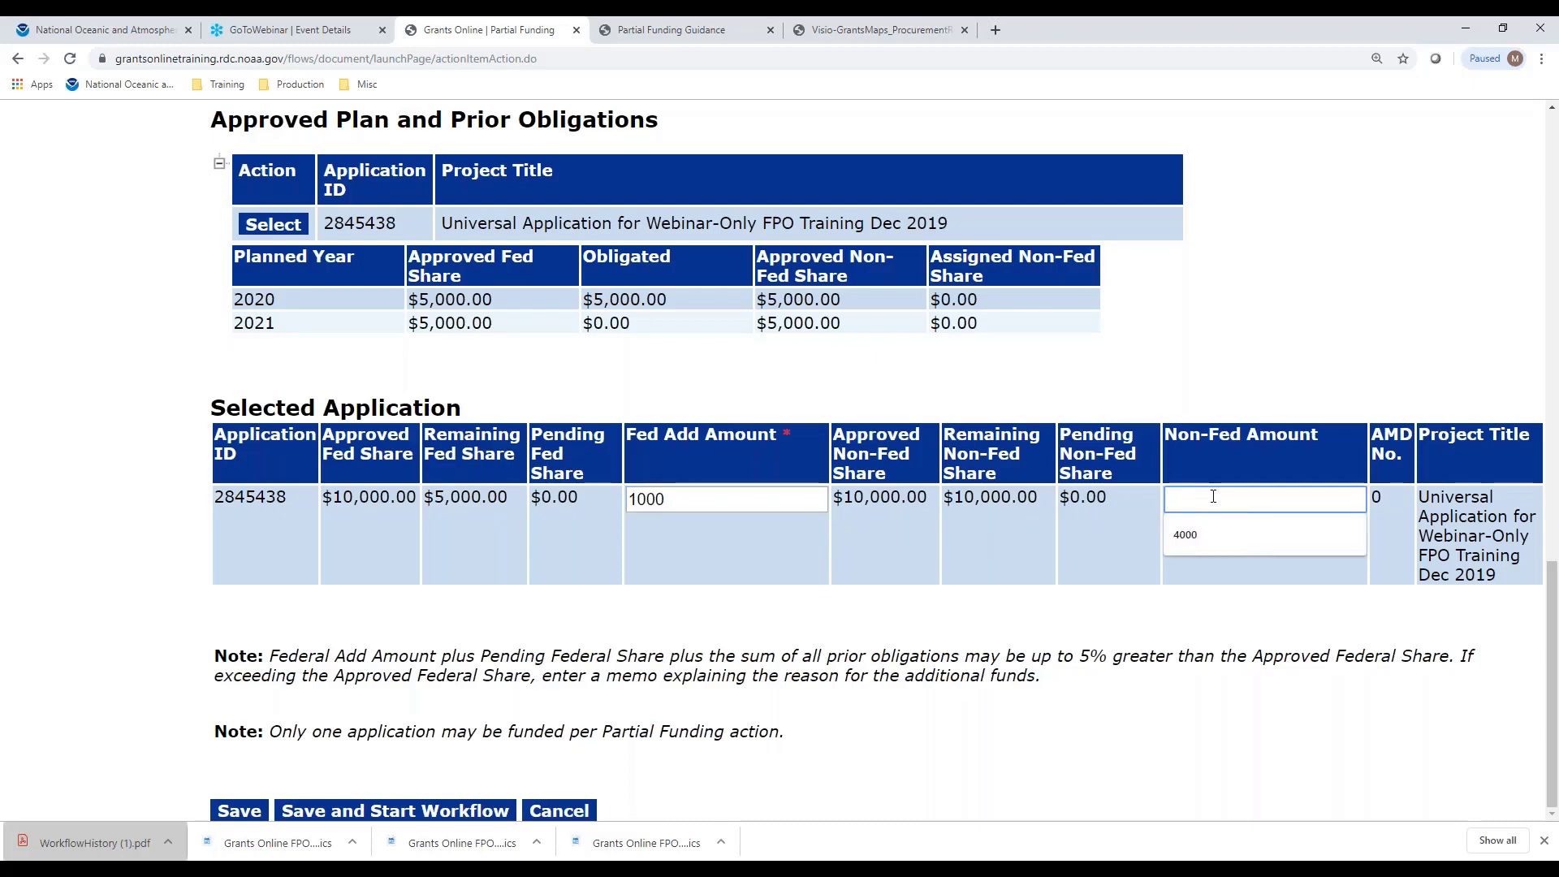
type("1000")
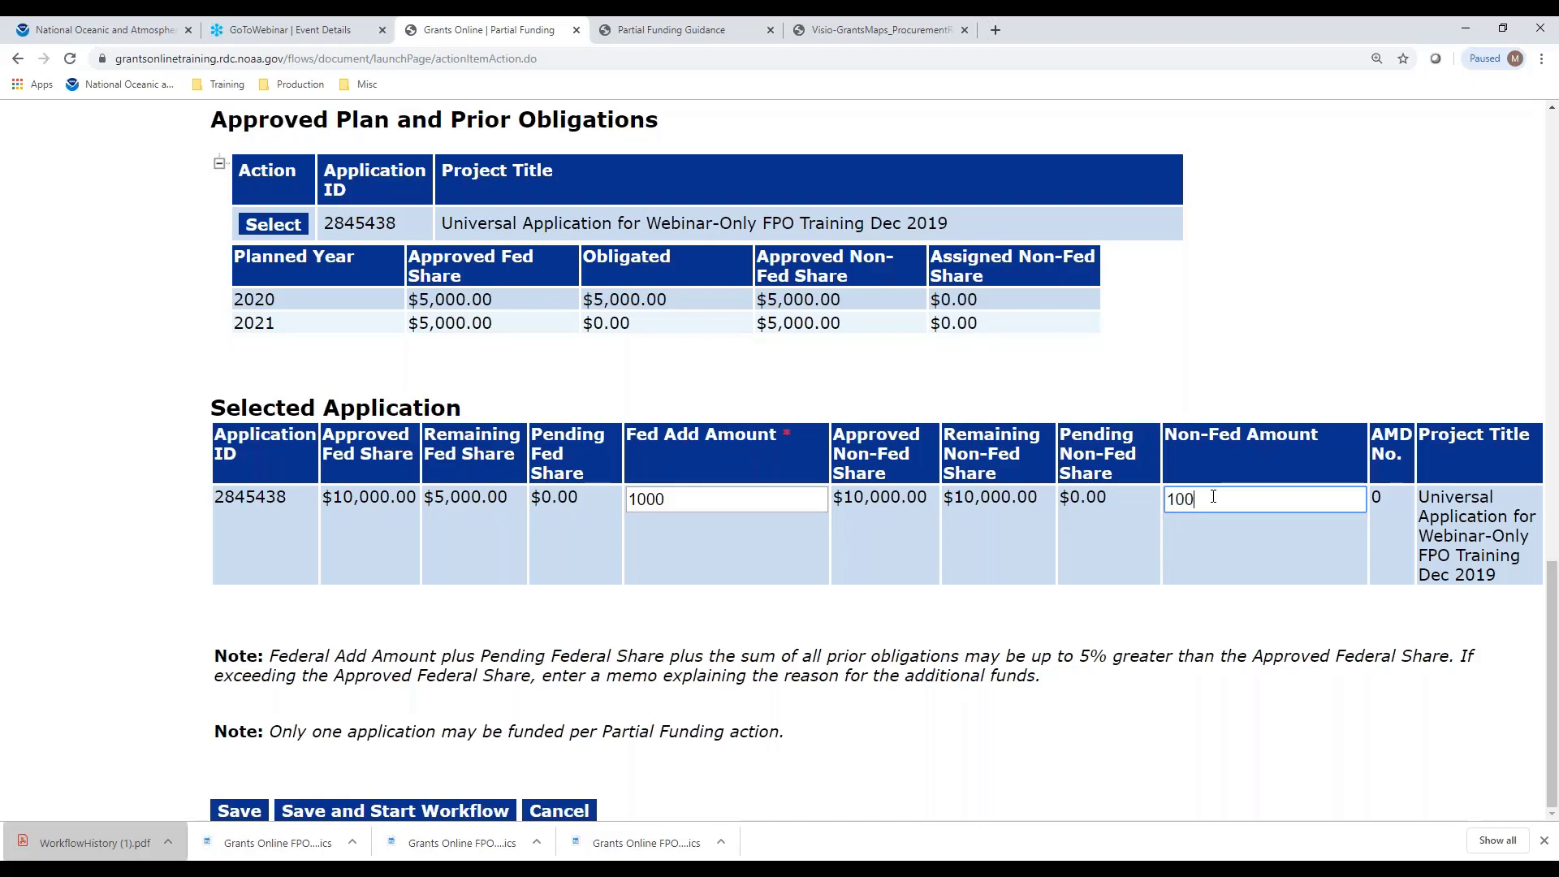
left_click(1184, 637)
Save the partial funding with Save and Start Workflow and confirm the release-of-funds prompt
left_click(362, 812)
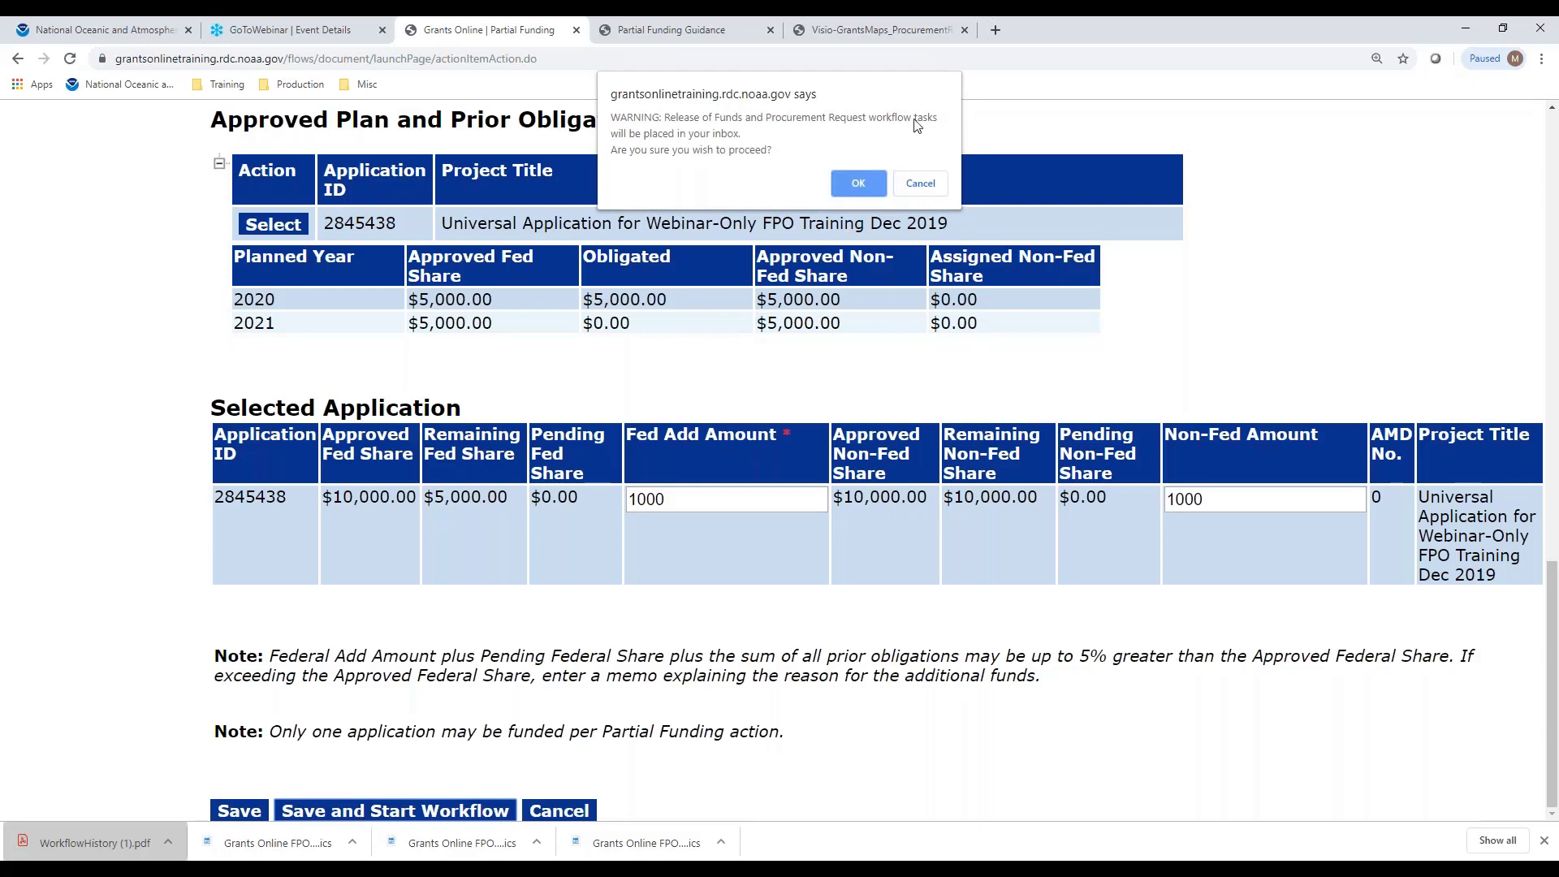
left_click(866, 185)
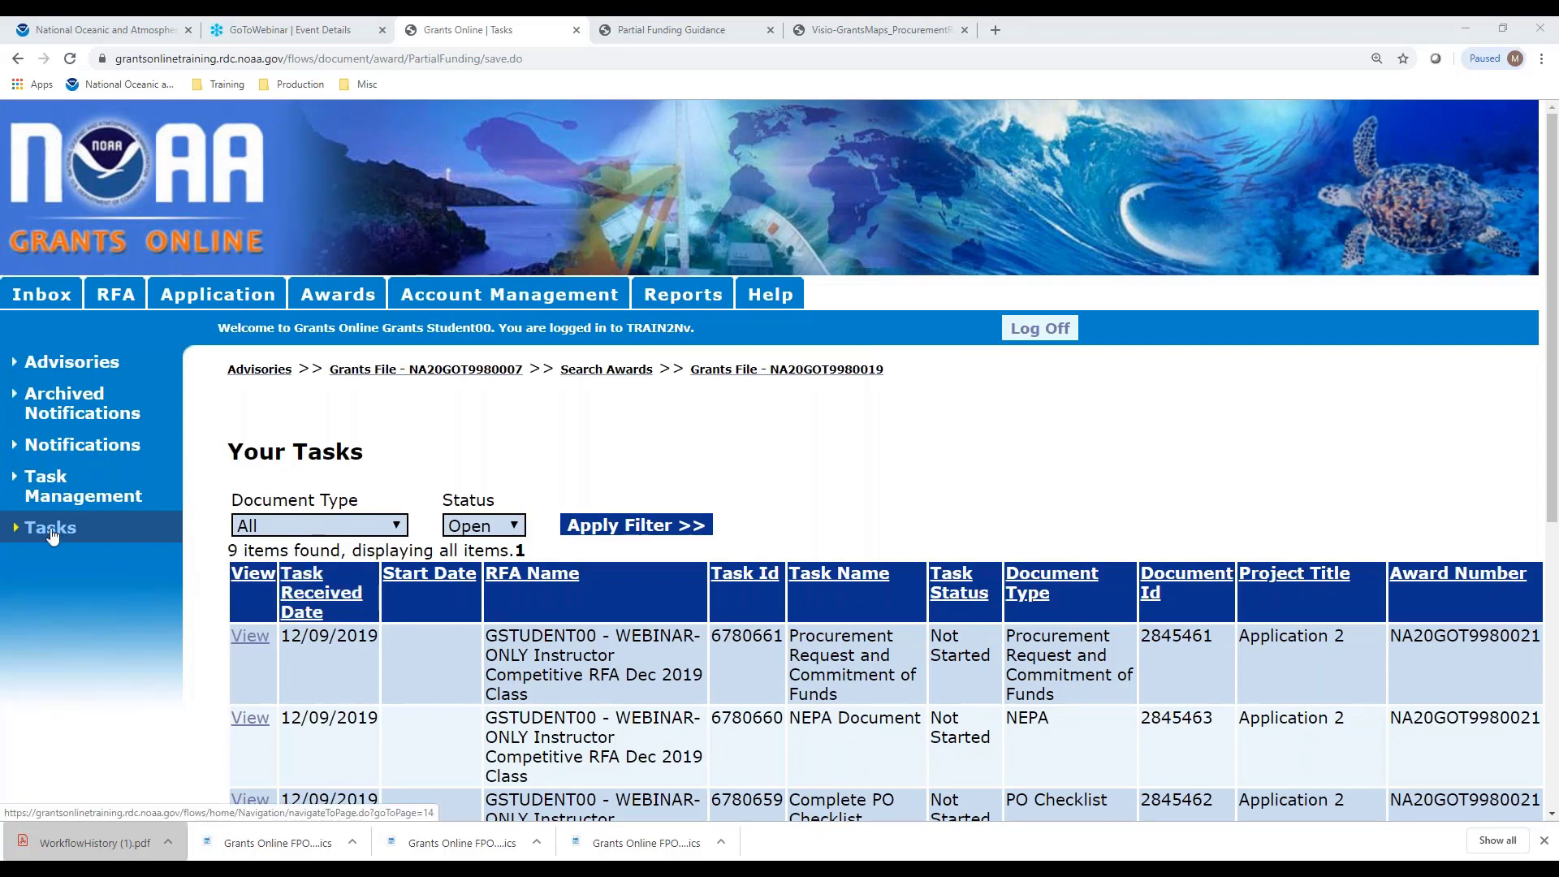
Refresh Tasks, glance at the Visio process map PDF, then return to the Grants Online task list
left_click(50, 532)
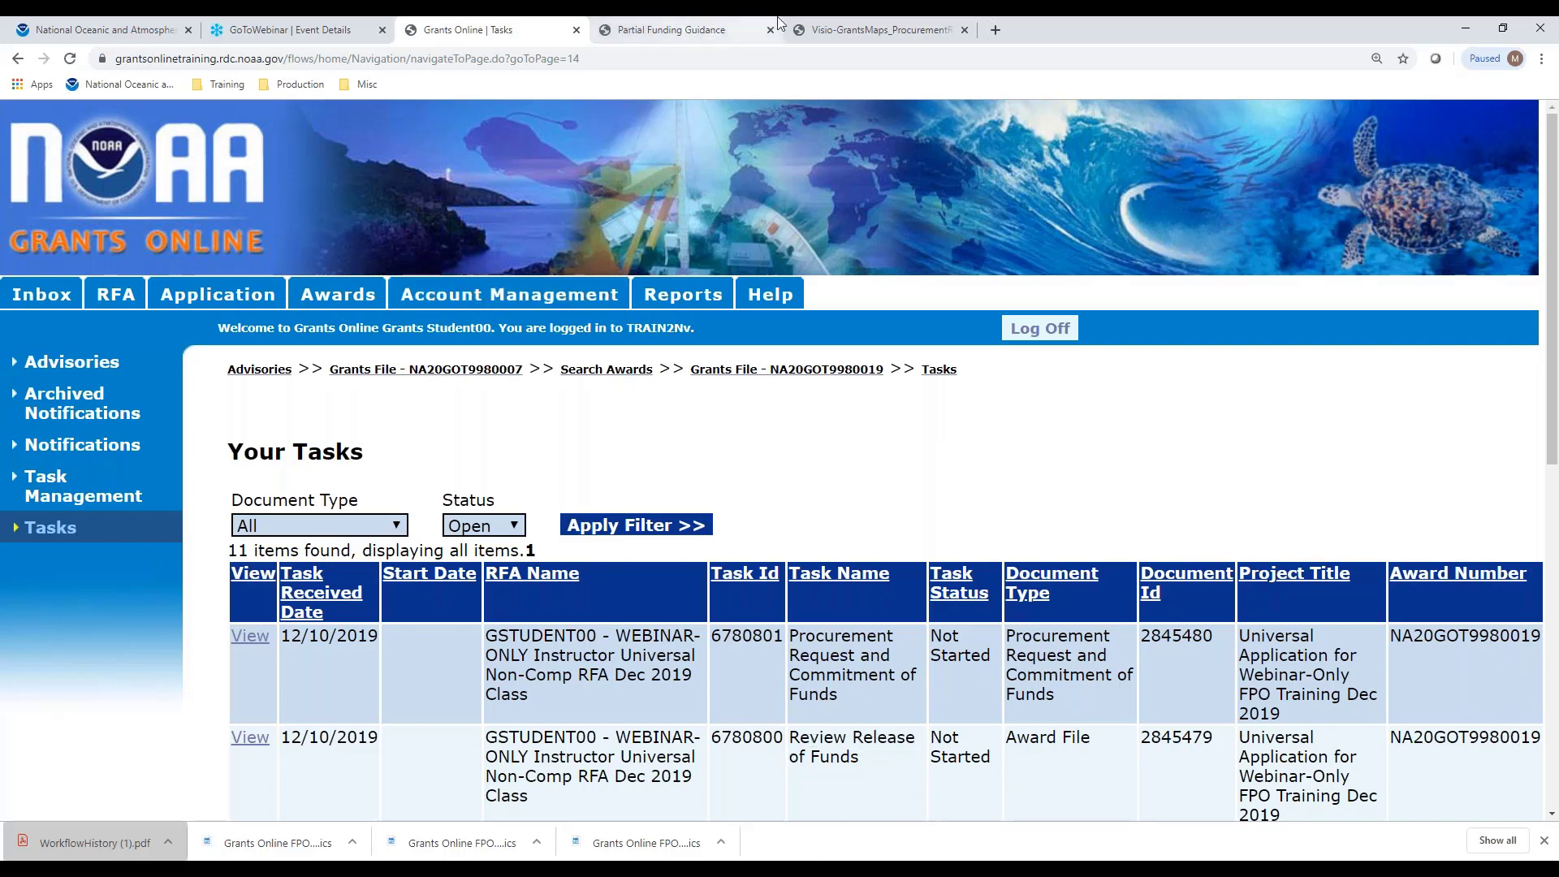
left_click(832, 32)
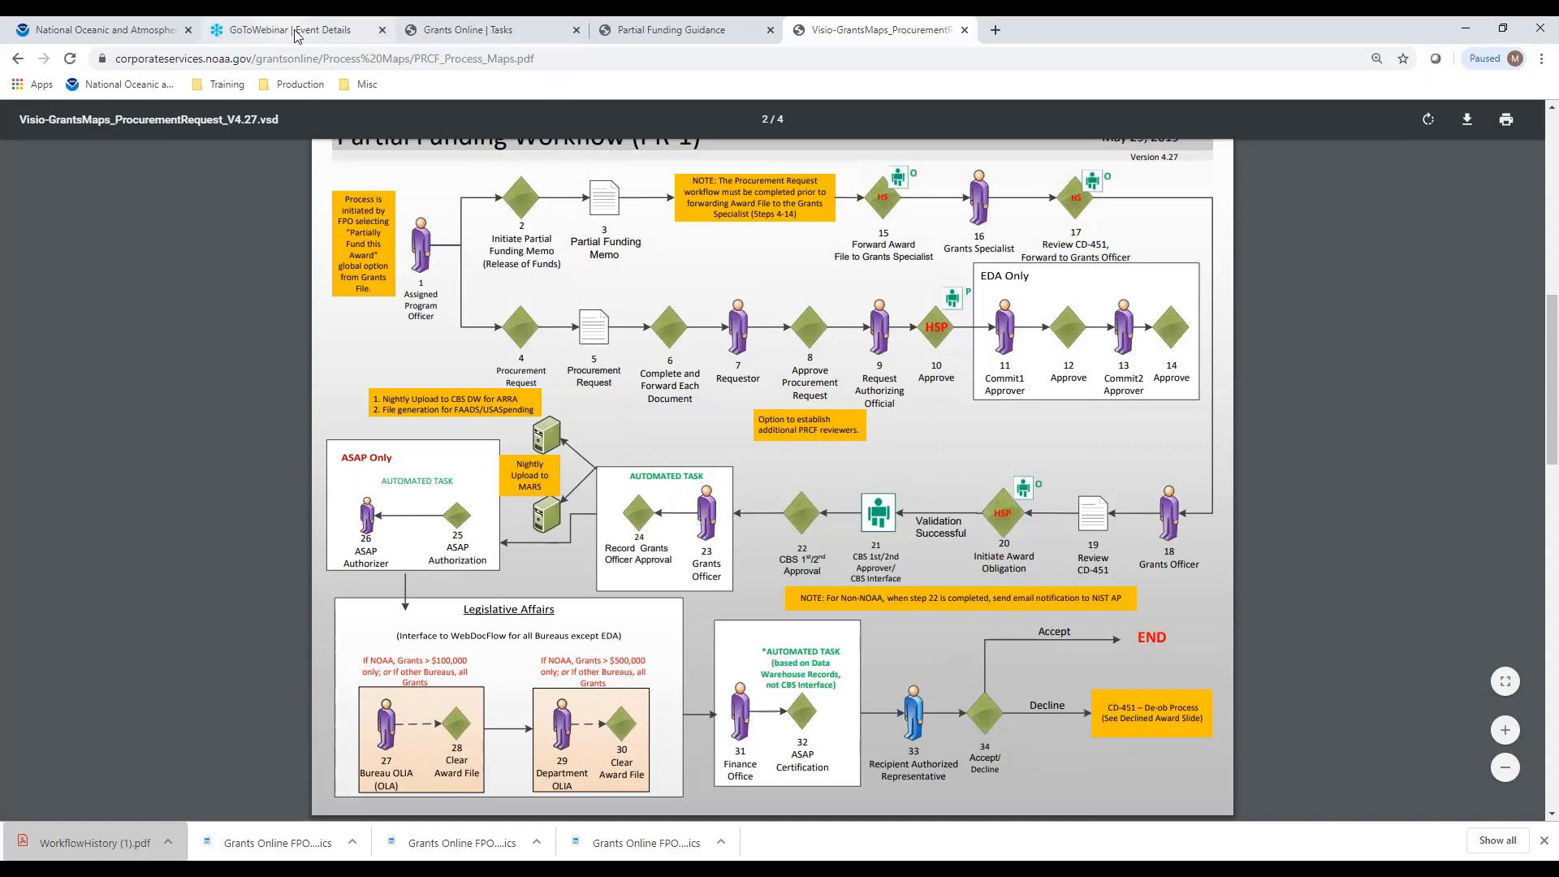
left_click(463, 30)
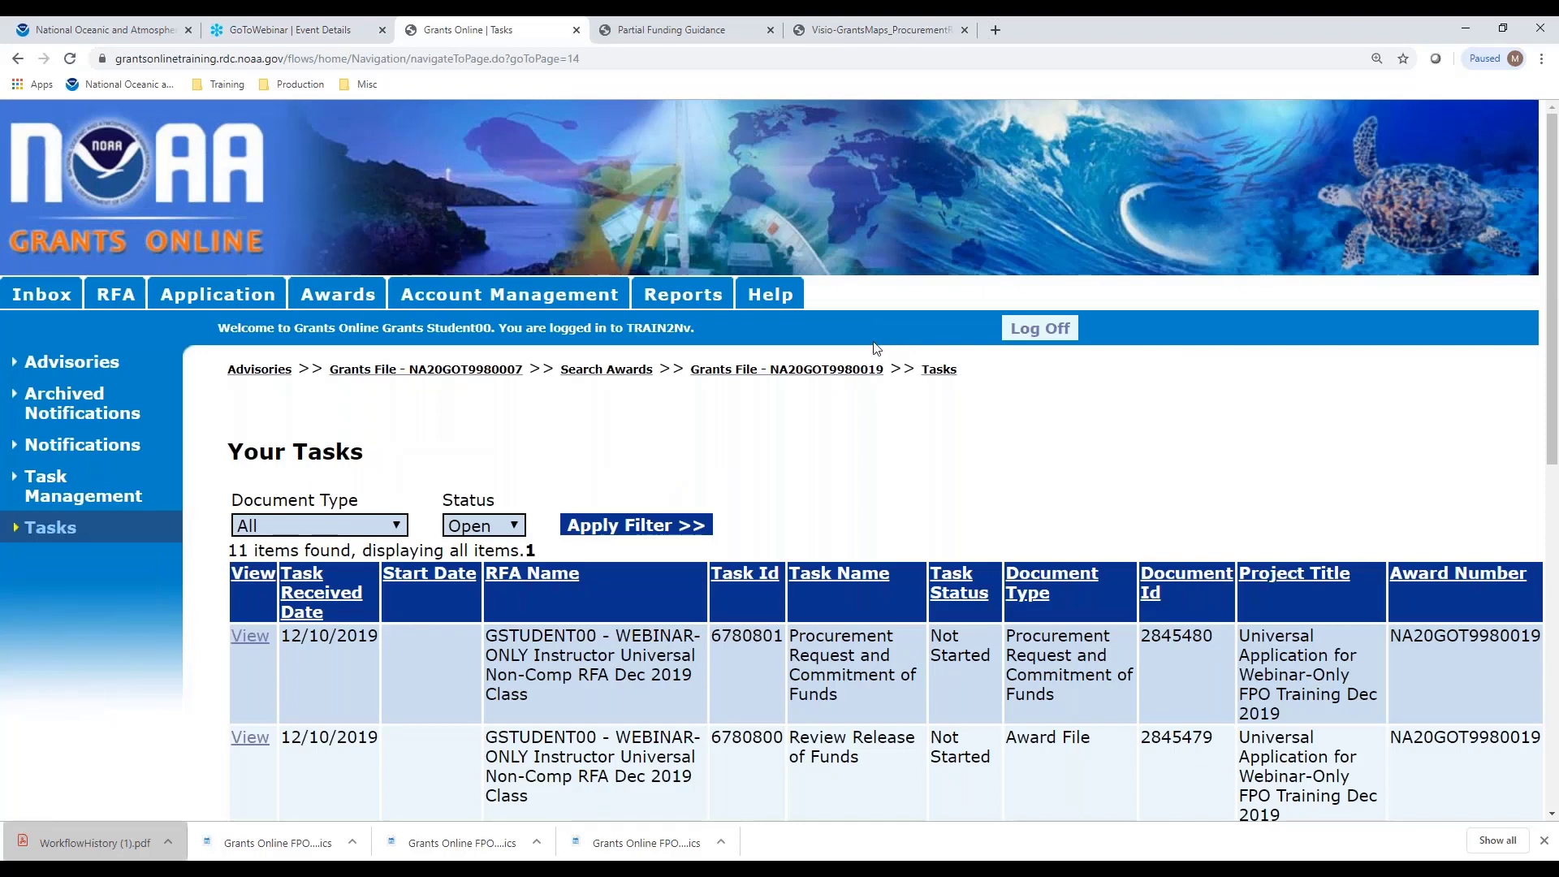
Open the NA20GOT9980019 Procurement Request task and submit 'Complete Procurement Request and Commitment of Funds'
left_click(244, 640)
left_click(608, 579)
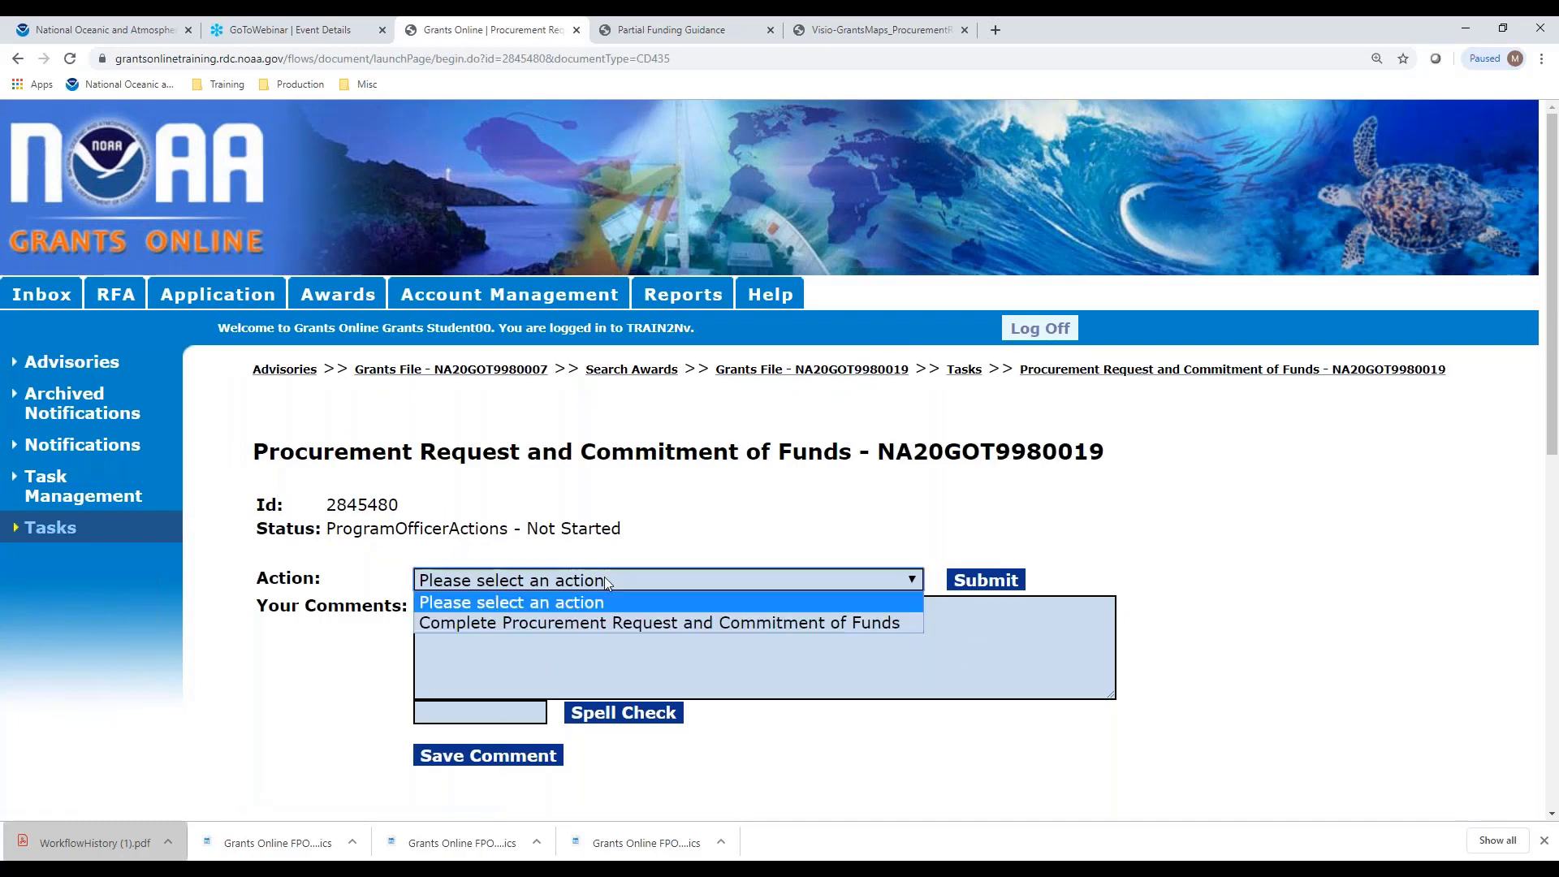
left_click(633, 622)
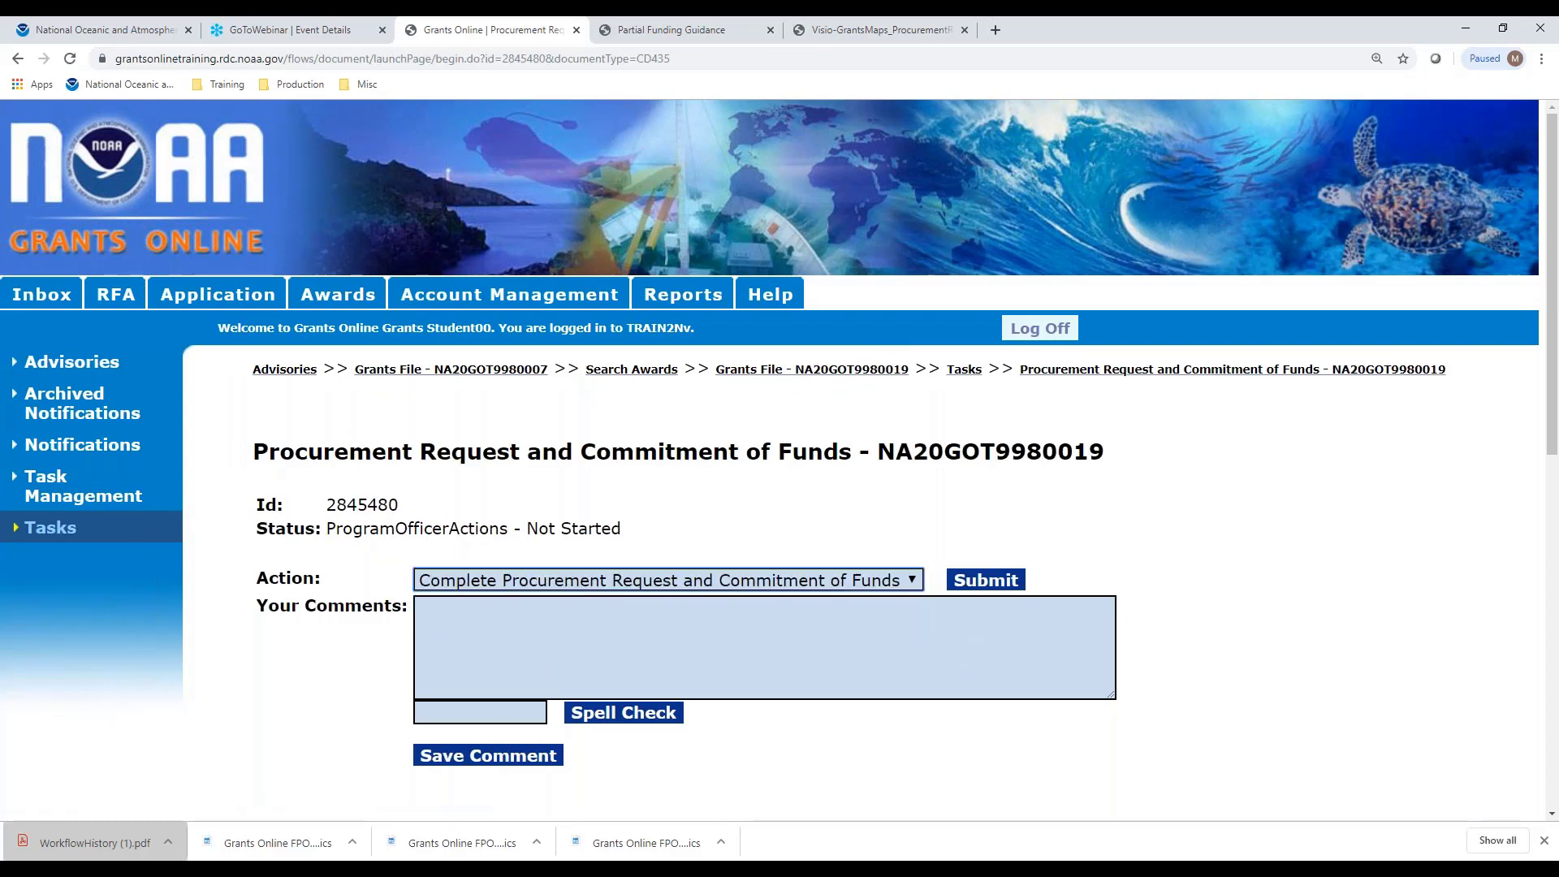
left_click(1010, 582)
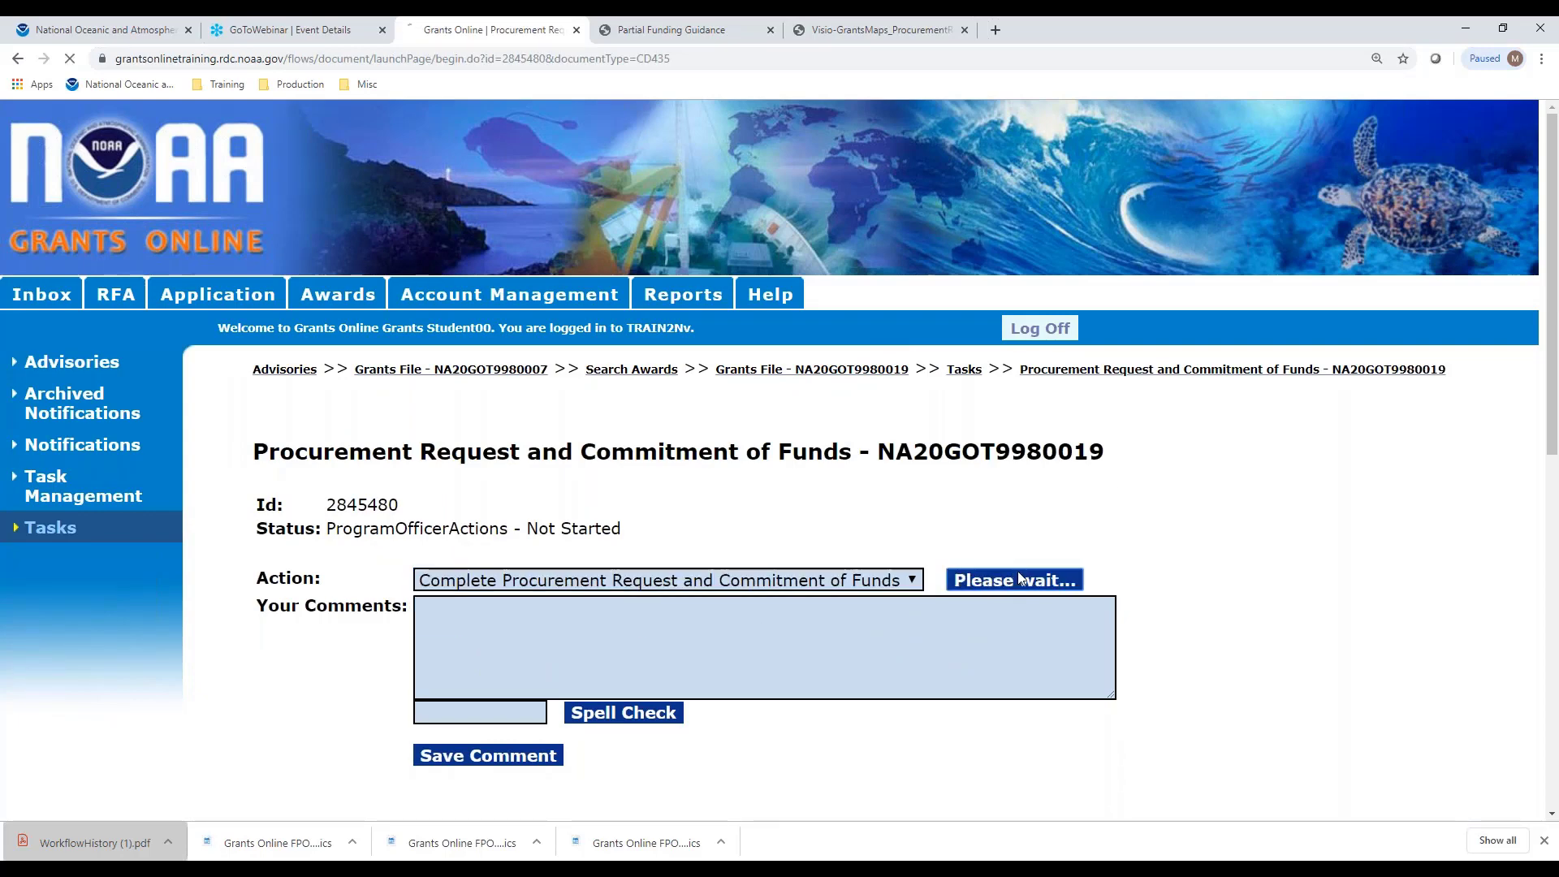
scroll(1134, 406, "down", 10)
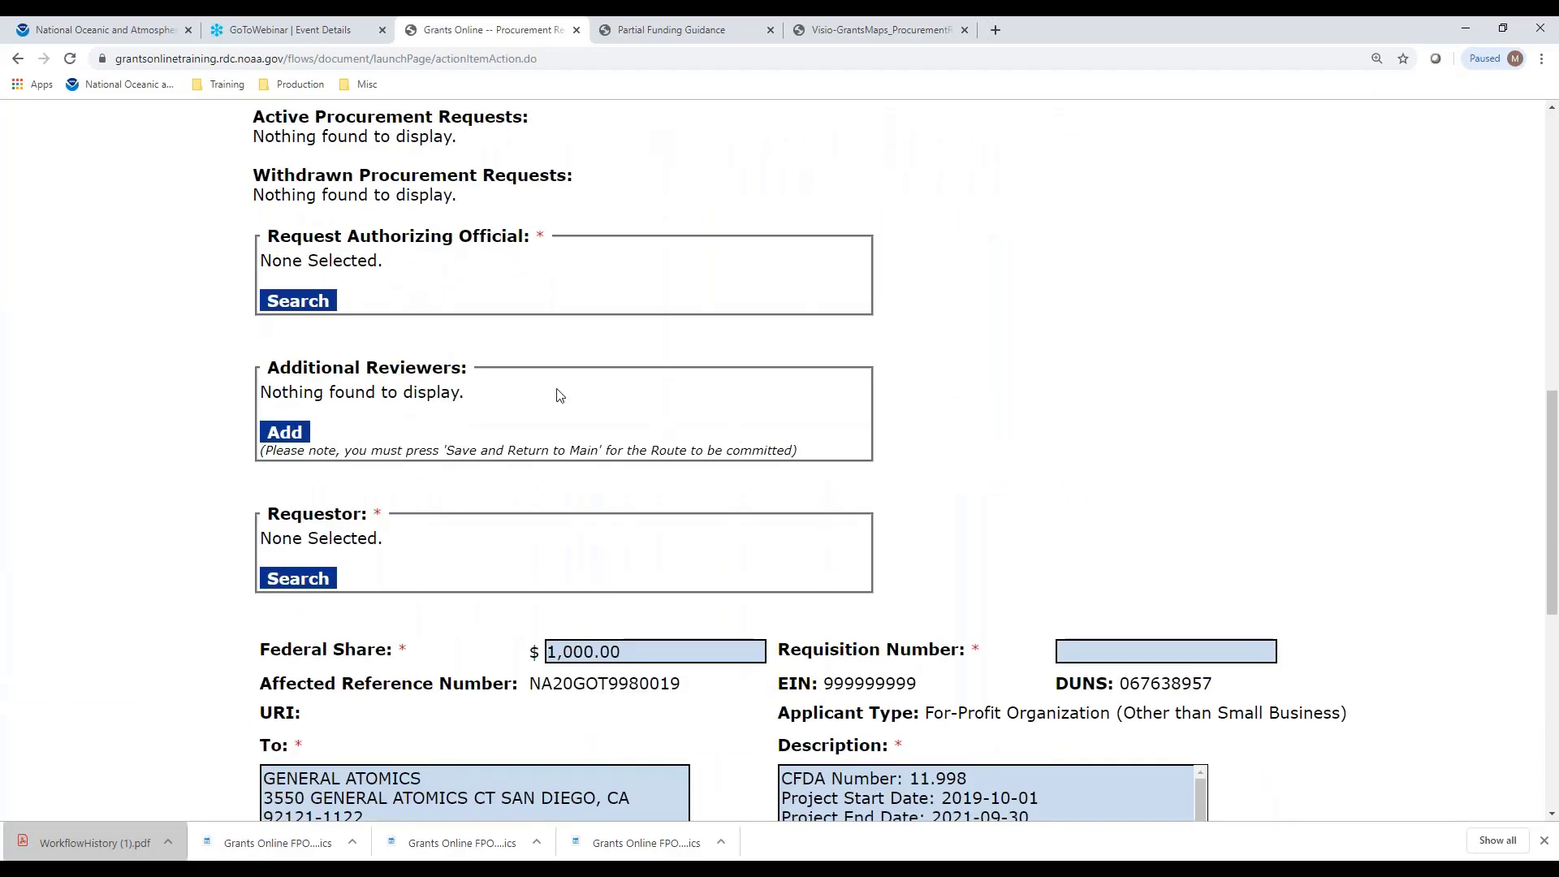
Assign the Request Authorizing Official found by last-name search 'offic'
left_click(322, 302)
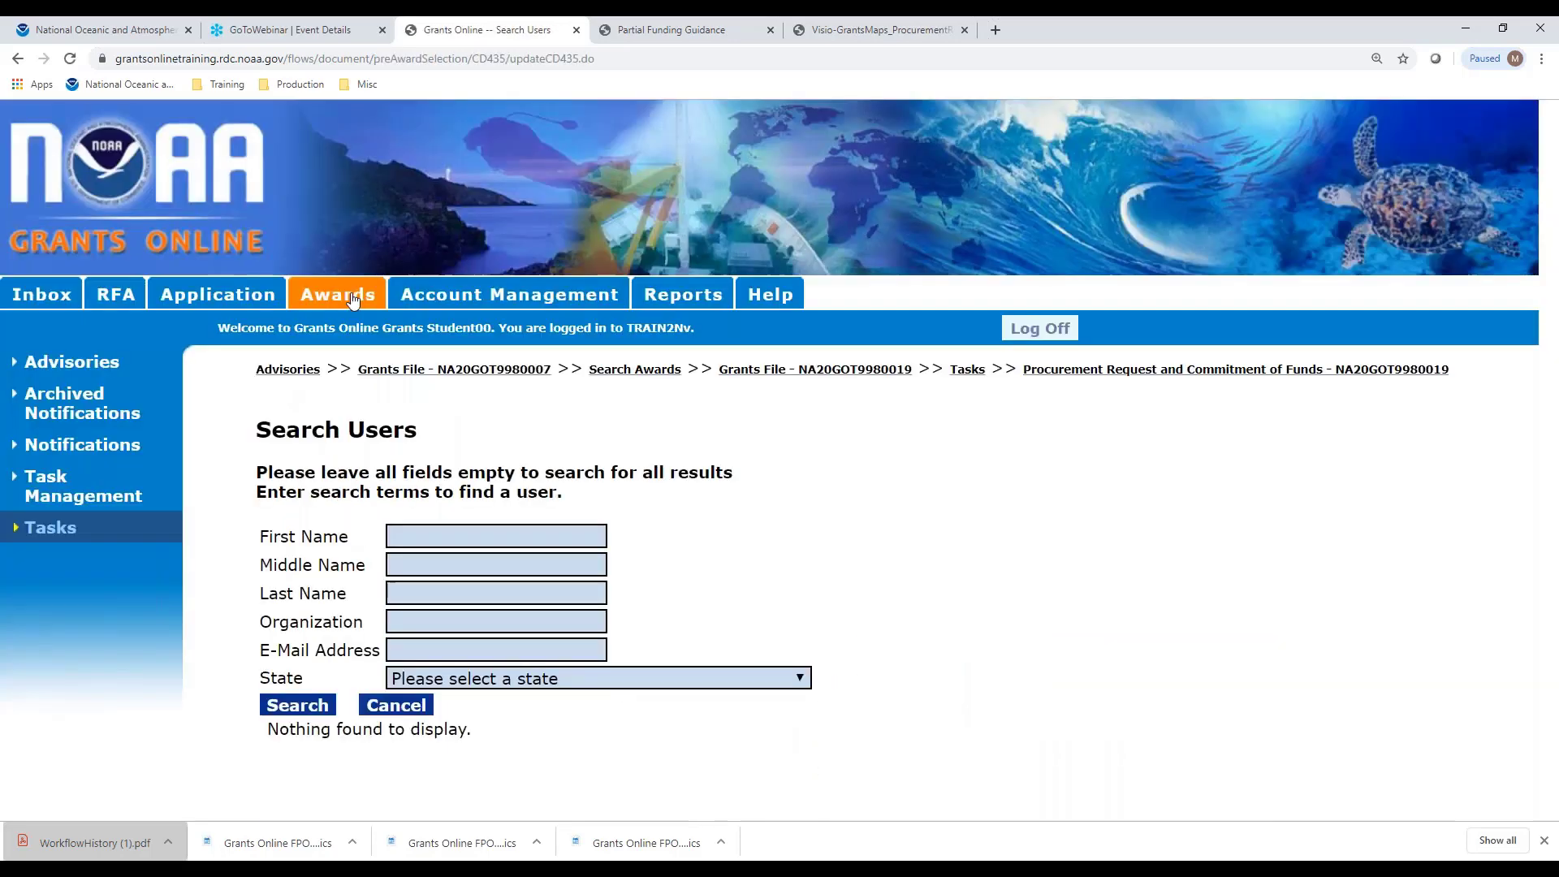
left_click(454, 601)
type("offic")
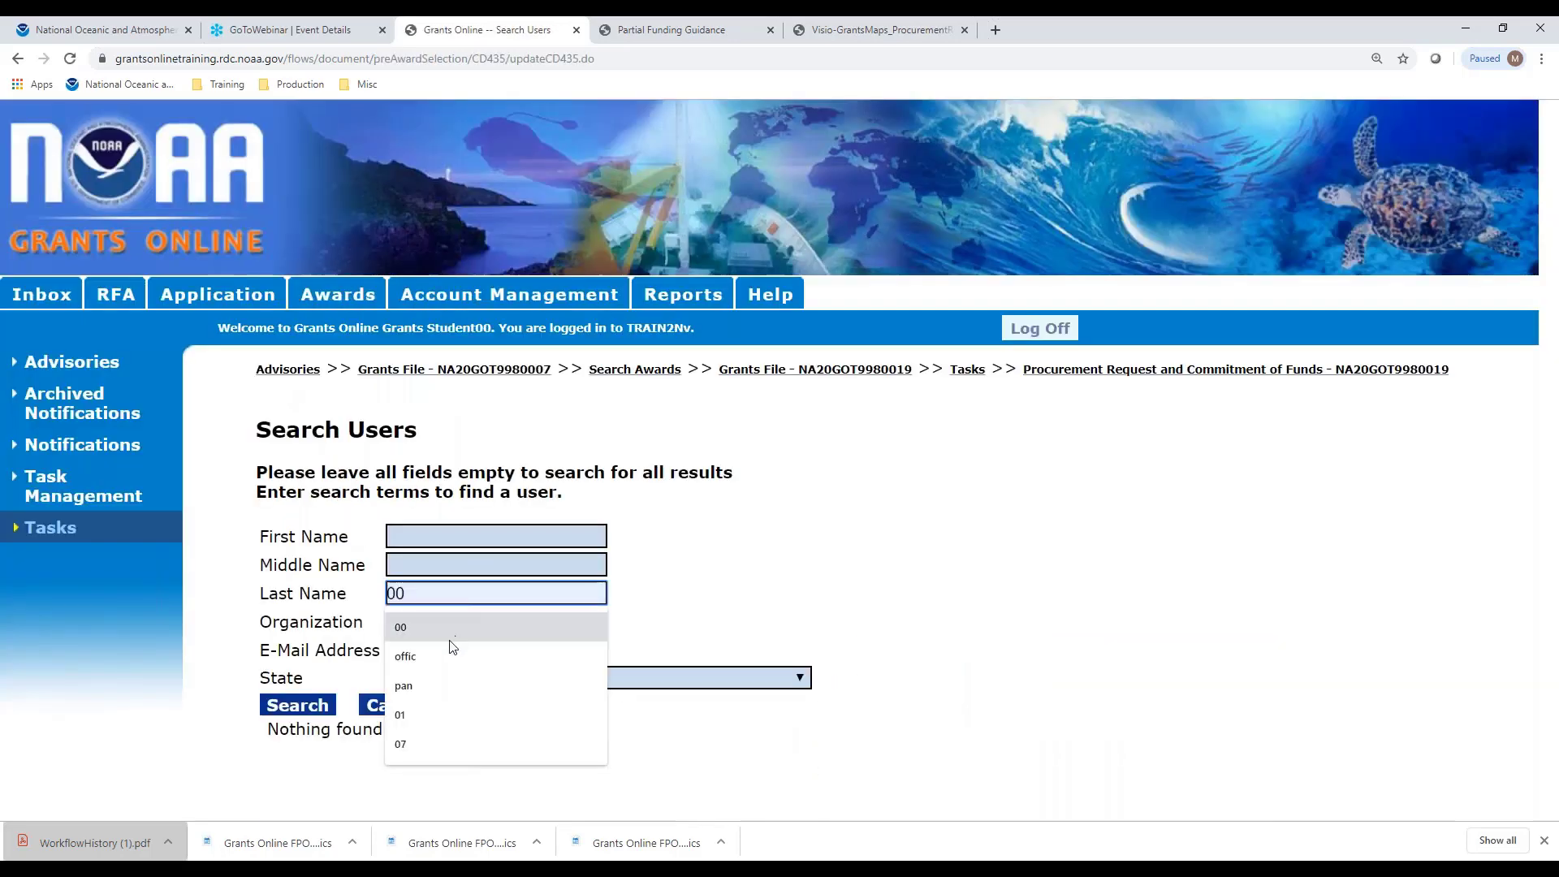
left_click(284, 712)
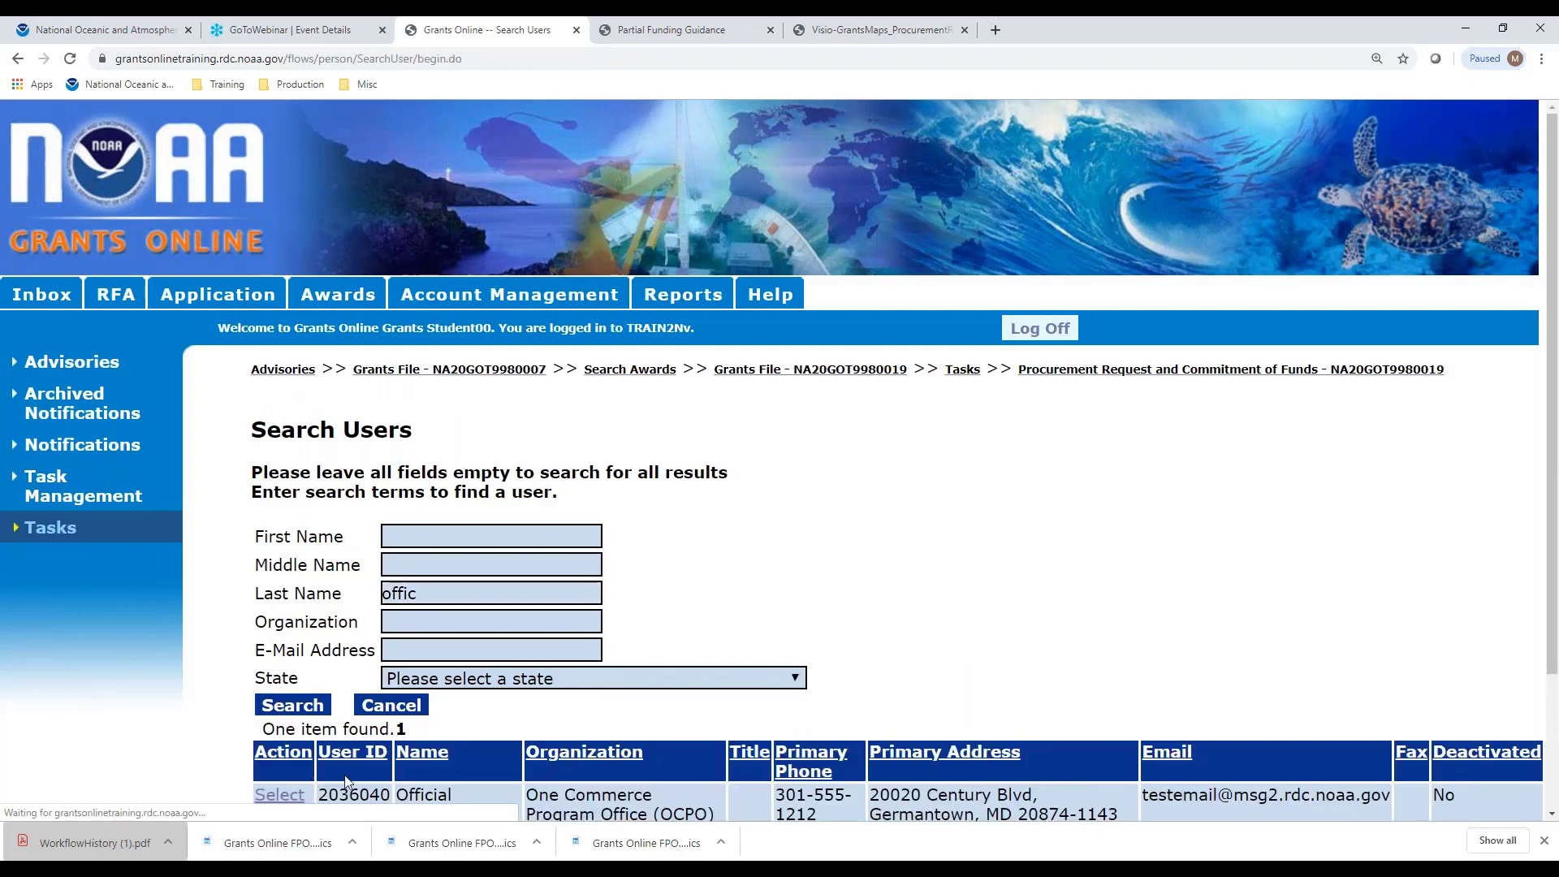
left_click(280, 796)
scroll(308, 584, "down", 10)
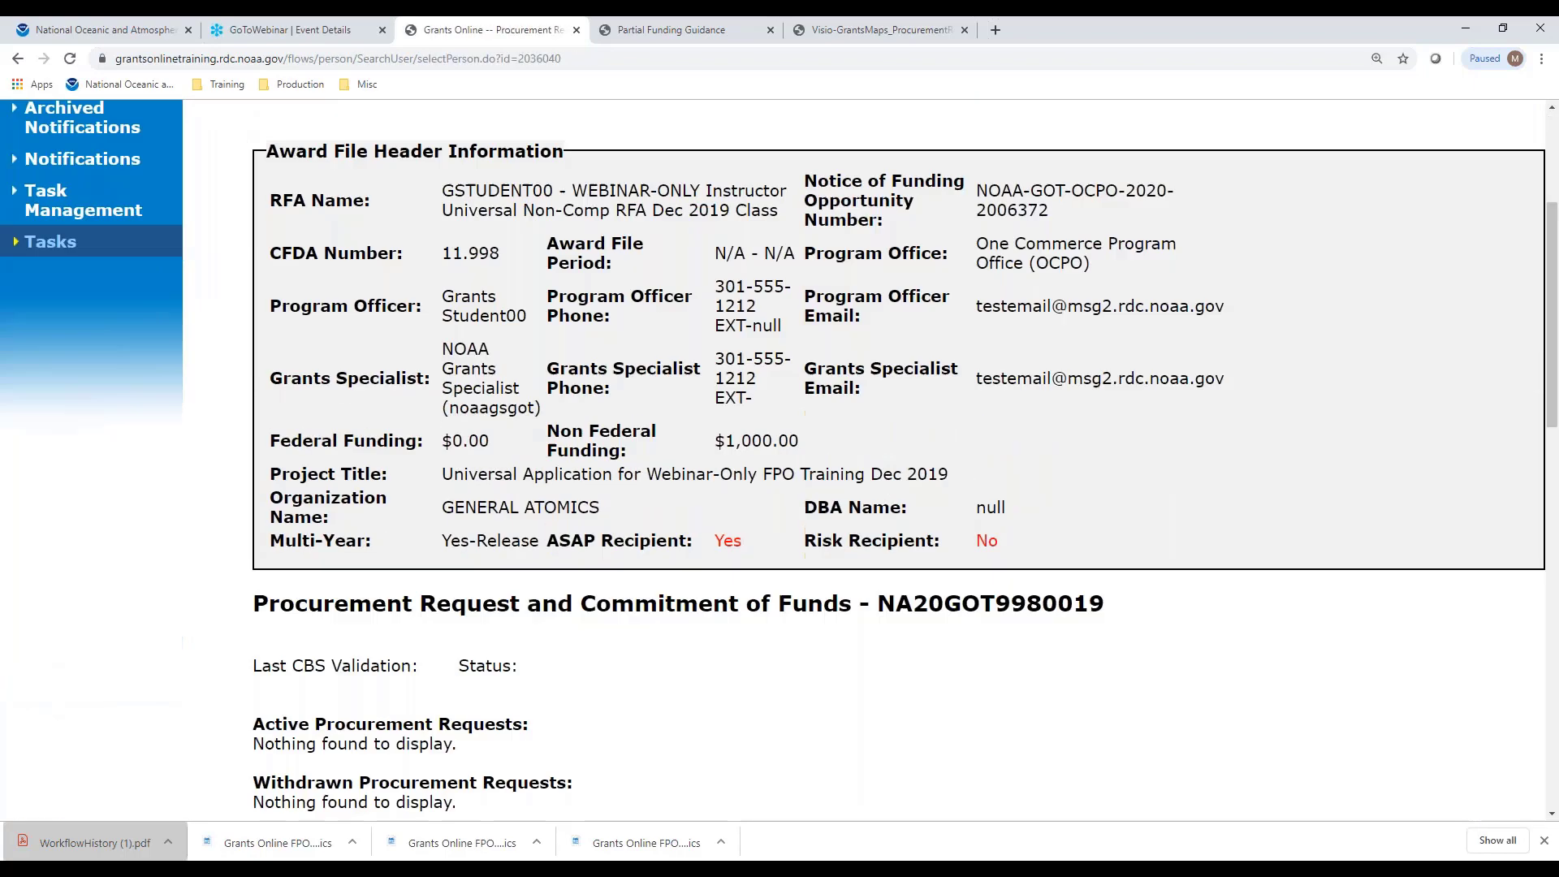
Assign the training student account as Requestor via last-name search '00'
left_click(299, 575)
left_click_drag(445, 587, 276, 617)
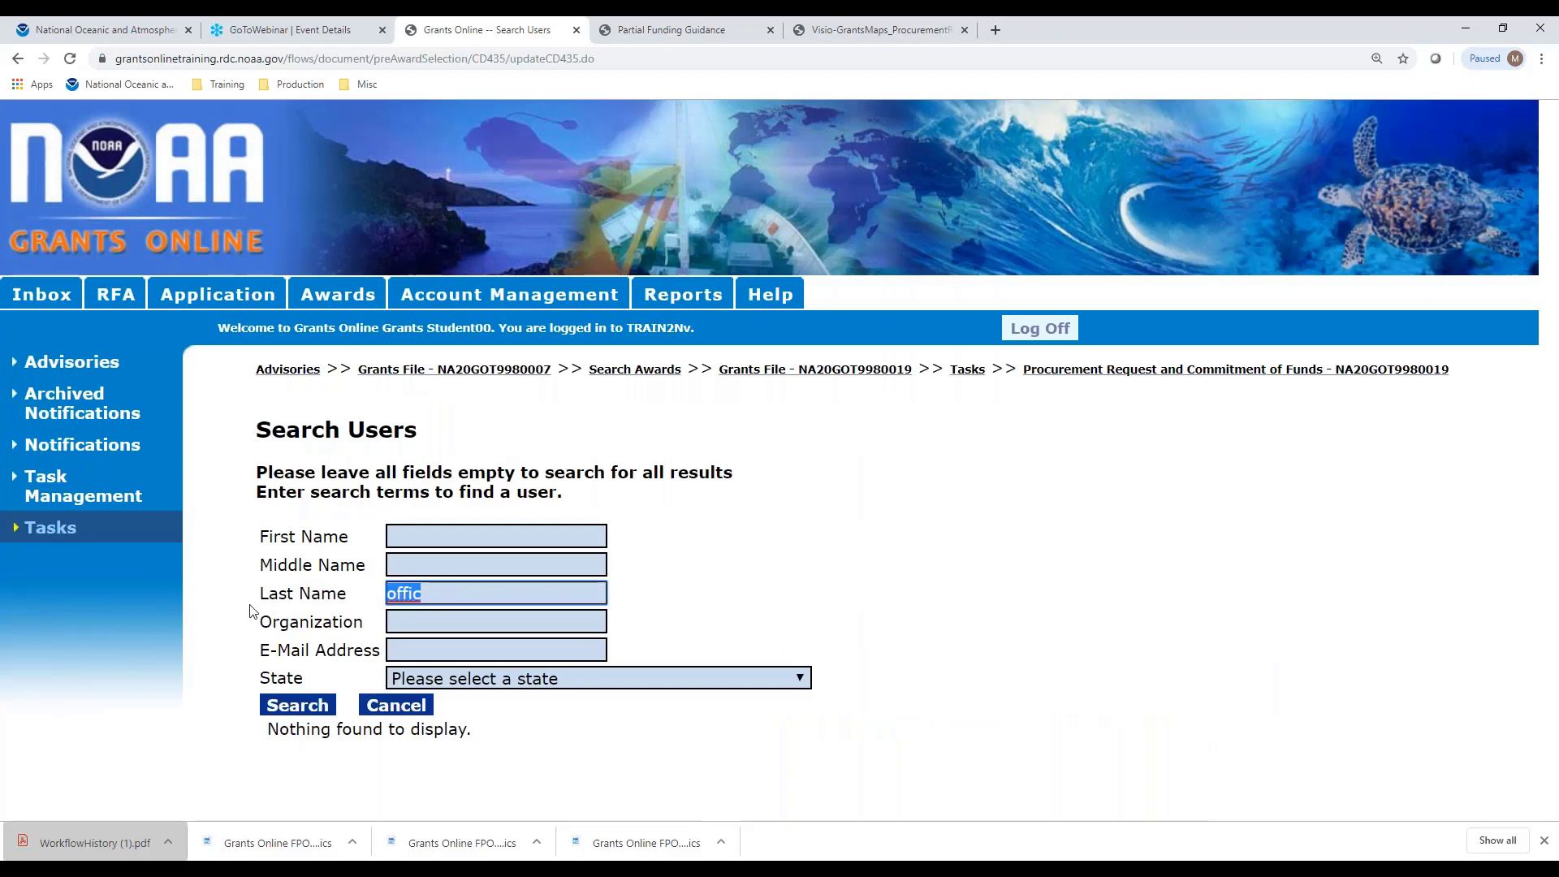
key("BackSpace")
type("00")
left_click(294, 713)
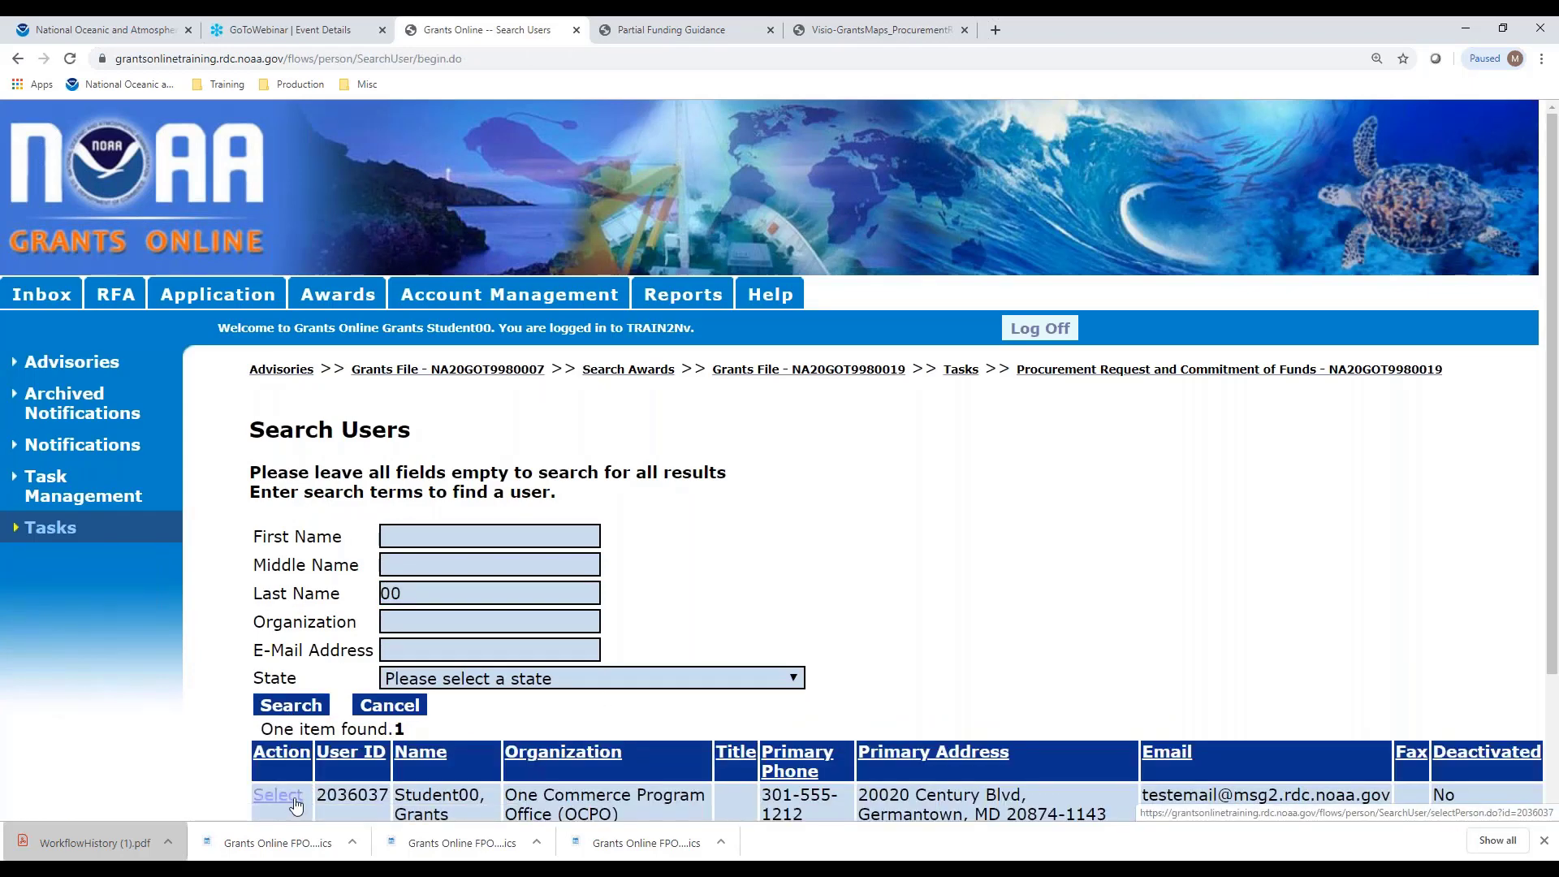
scroll(327, 787, "down", 2)
left_click(282, 632)
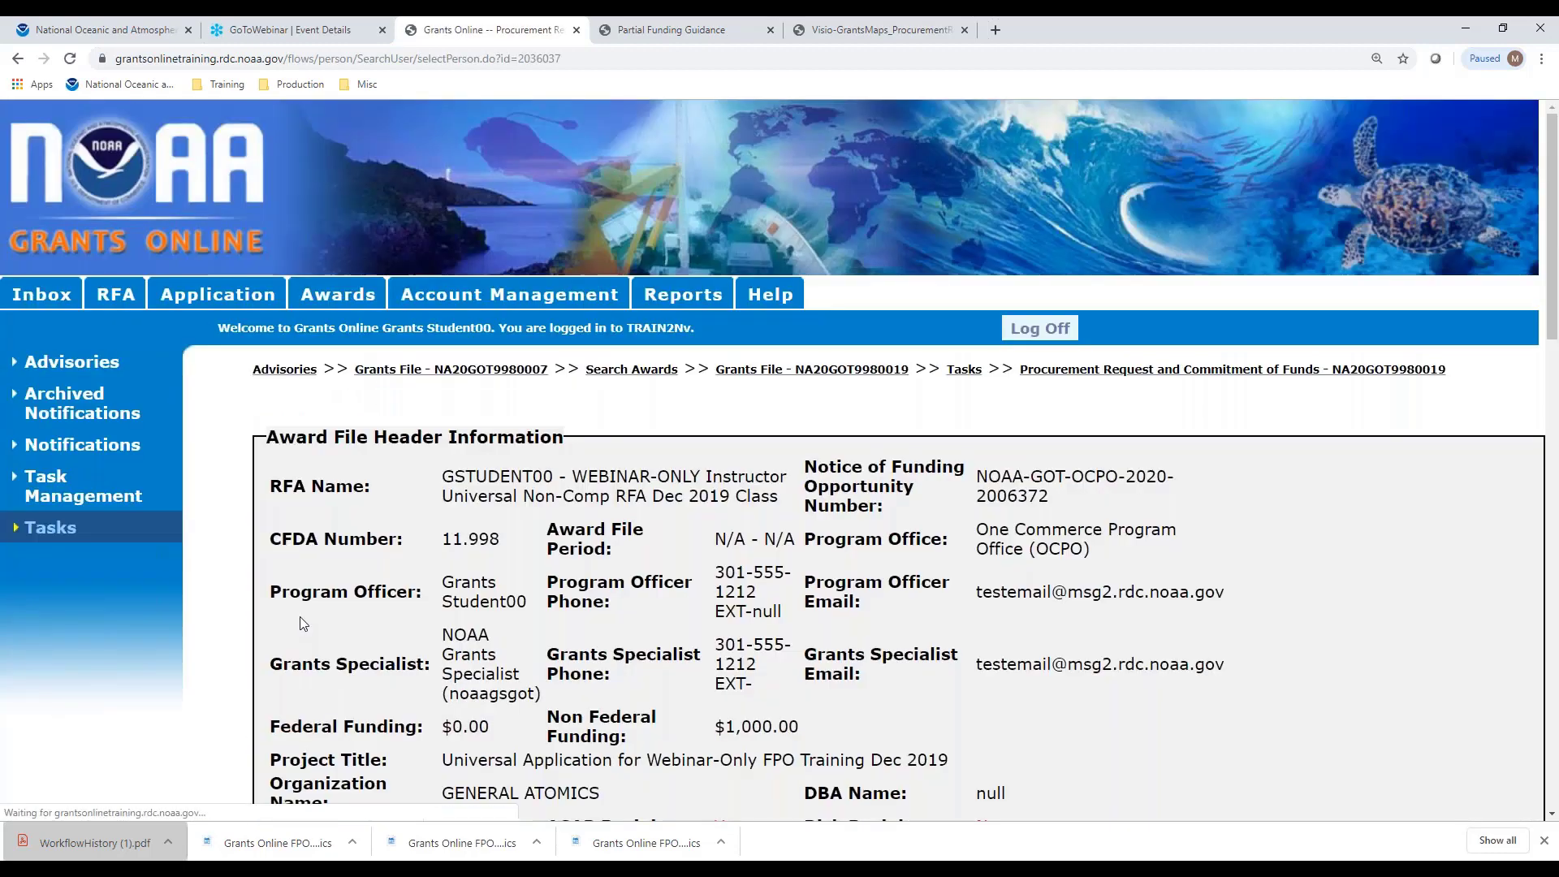
scroll(661, 511, "down", 10)
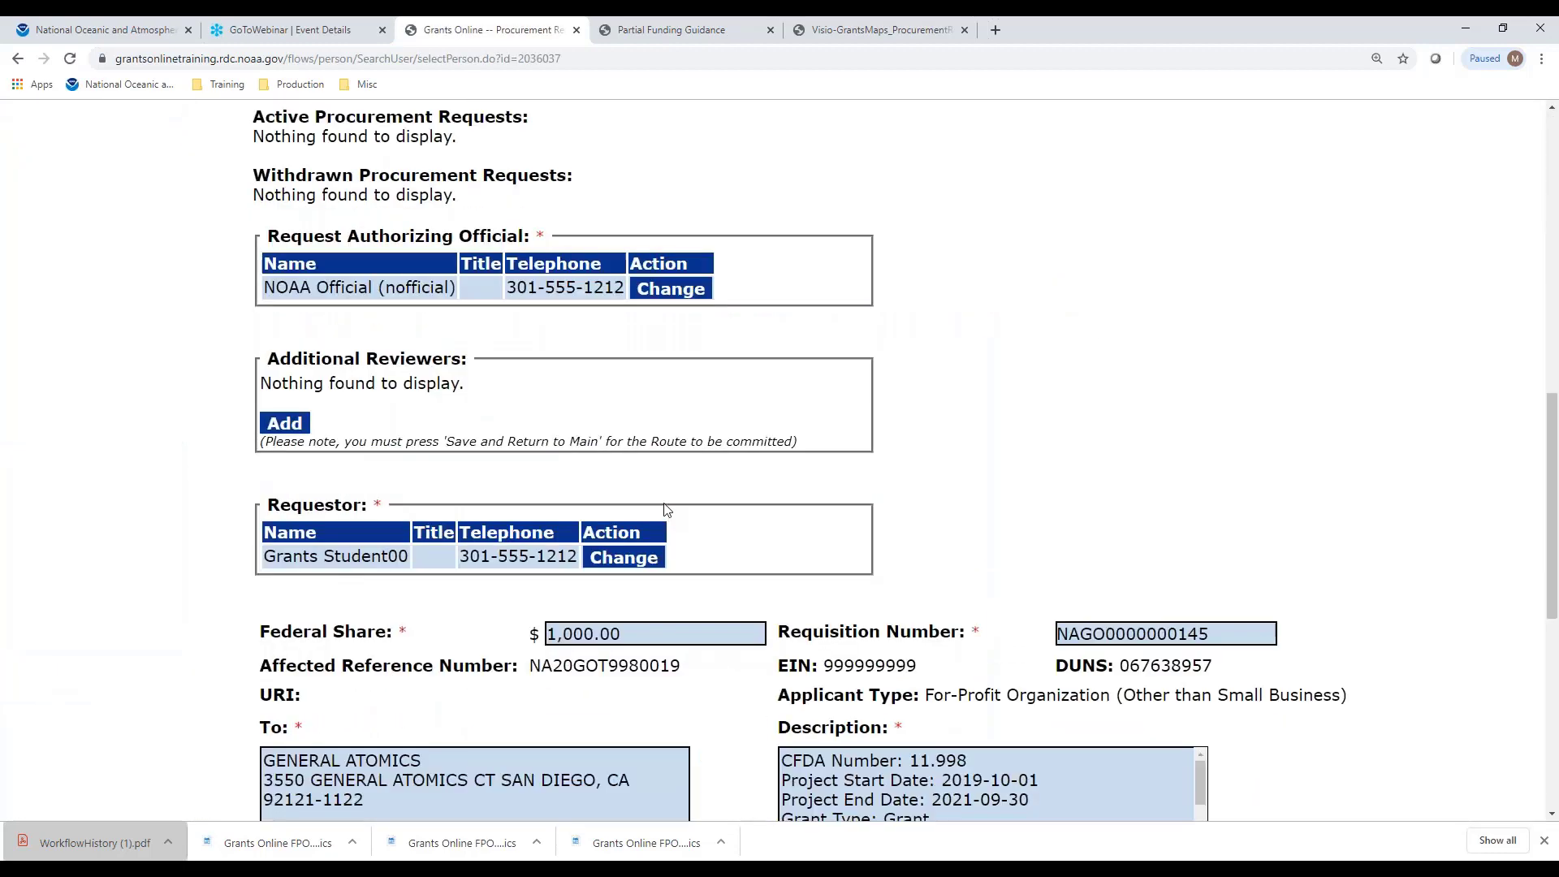
scroll(666, 509, "down", 2)
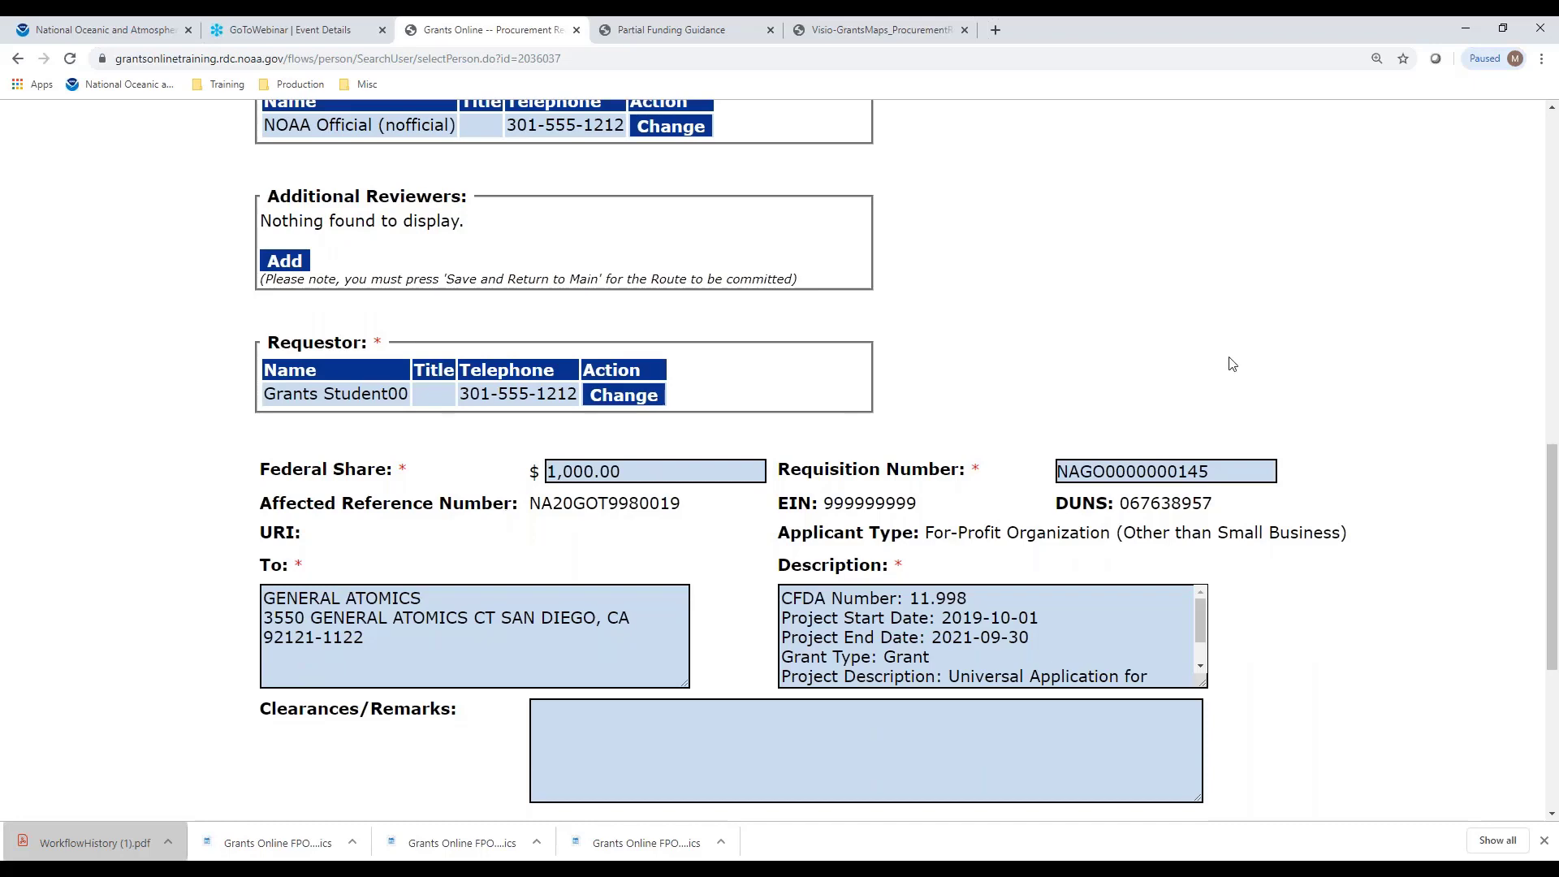
scroll(1376, 365, "down", 5)
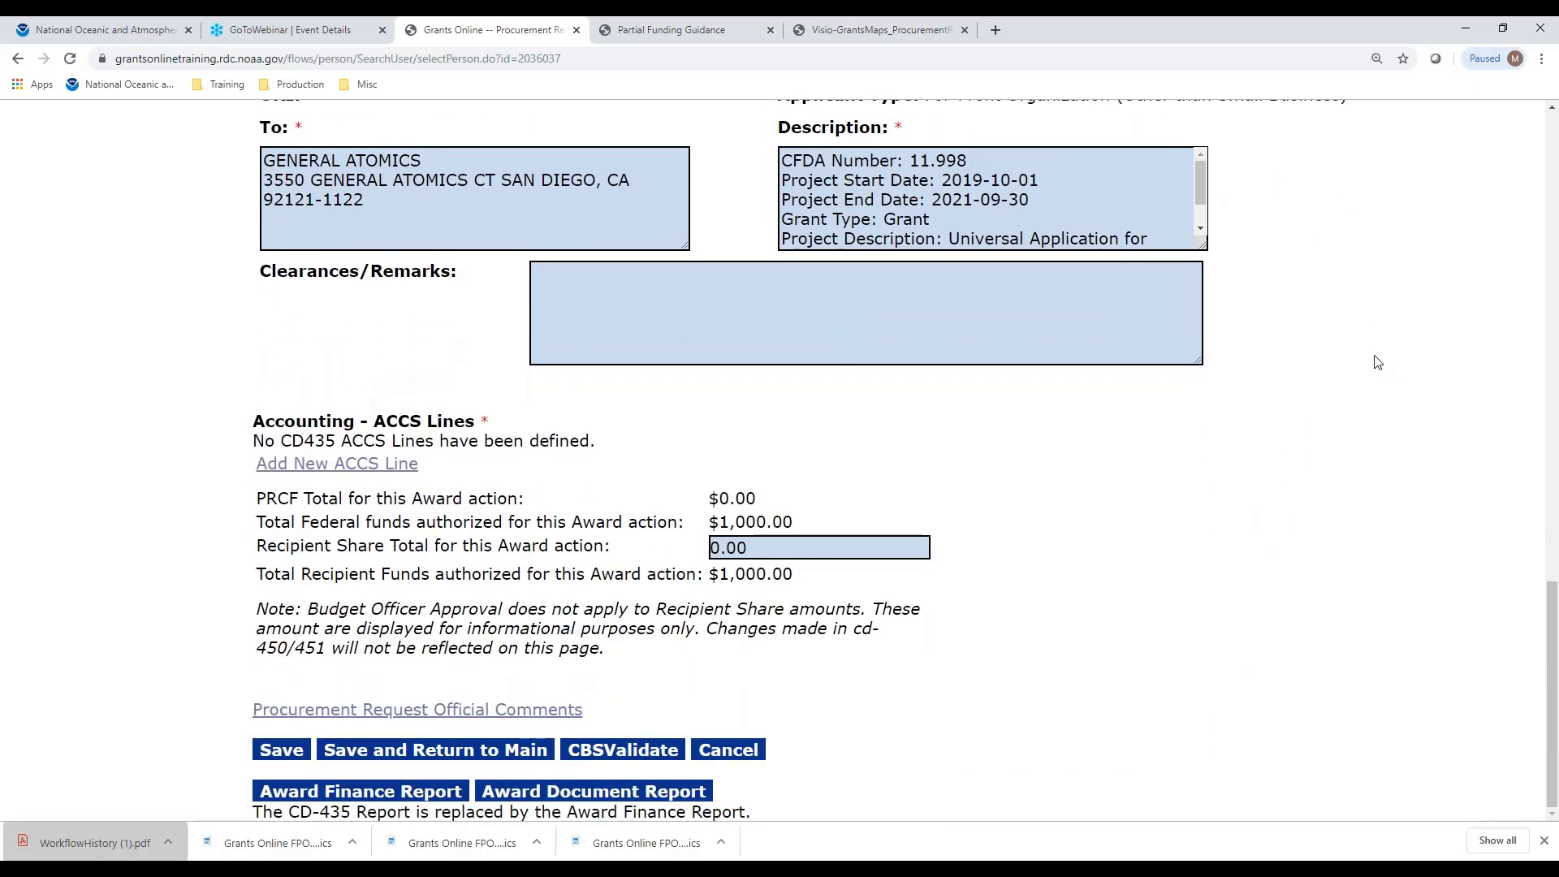
Start a new ACCS line with Project-Task 28LEF29-P00
left_click(305, 475)
scroll(915, 569, "down", 4)
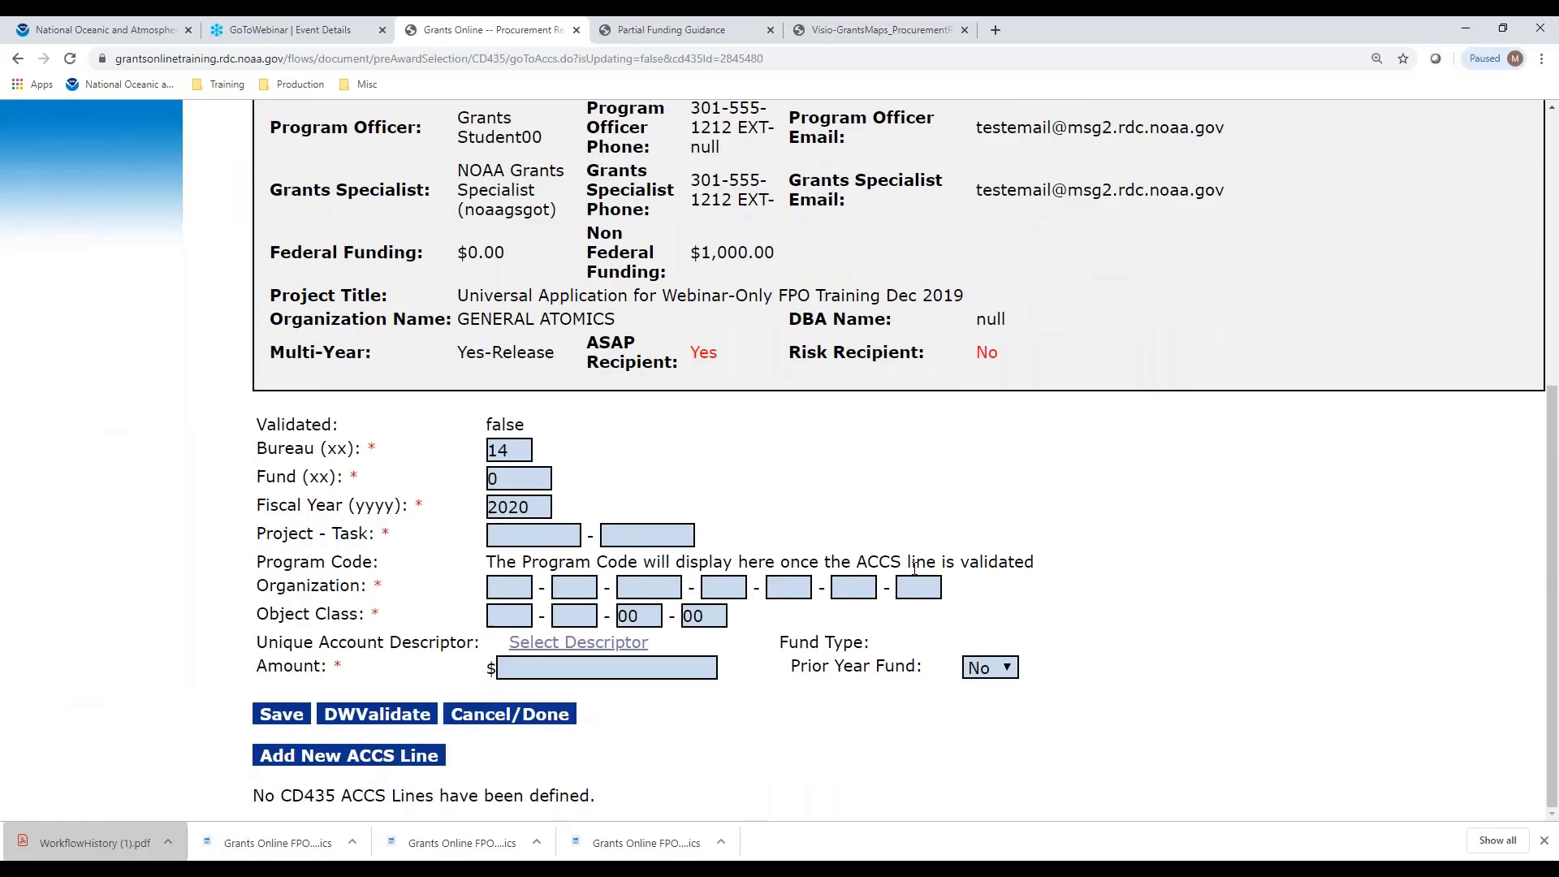
left_click(549, 528)
left_click(634, 556)
left_click(634, 555)
left_click(652, 534)
left_click(656, 578)
Fill the line's Organization code as 30-31-0002
left_click(508, 588)
left_click(521, 621)
left_click(574, 587)
left_click(587, 627)
left_click(646, 589)
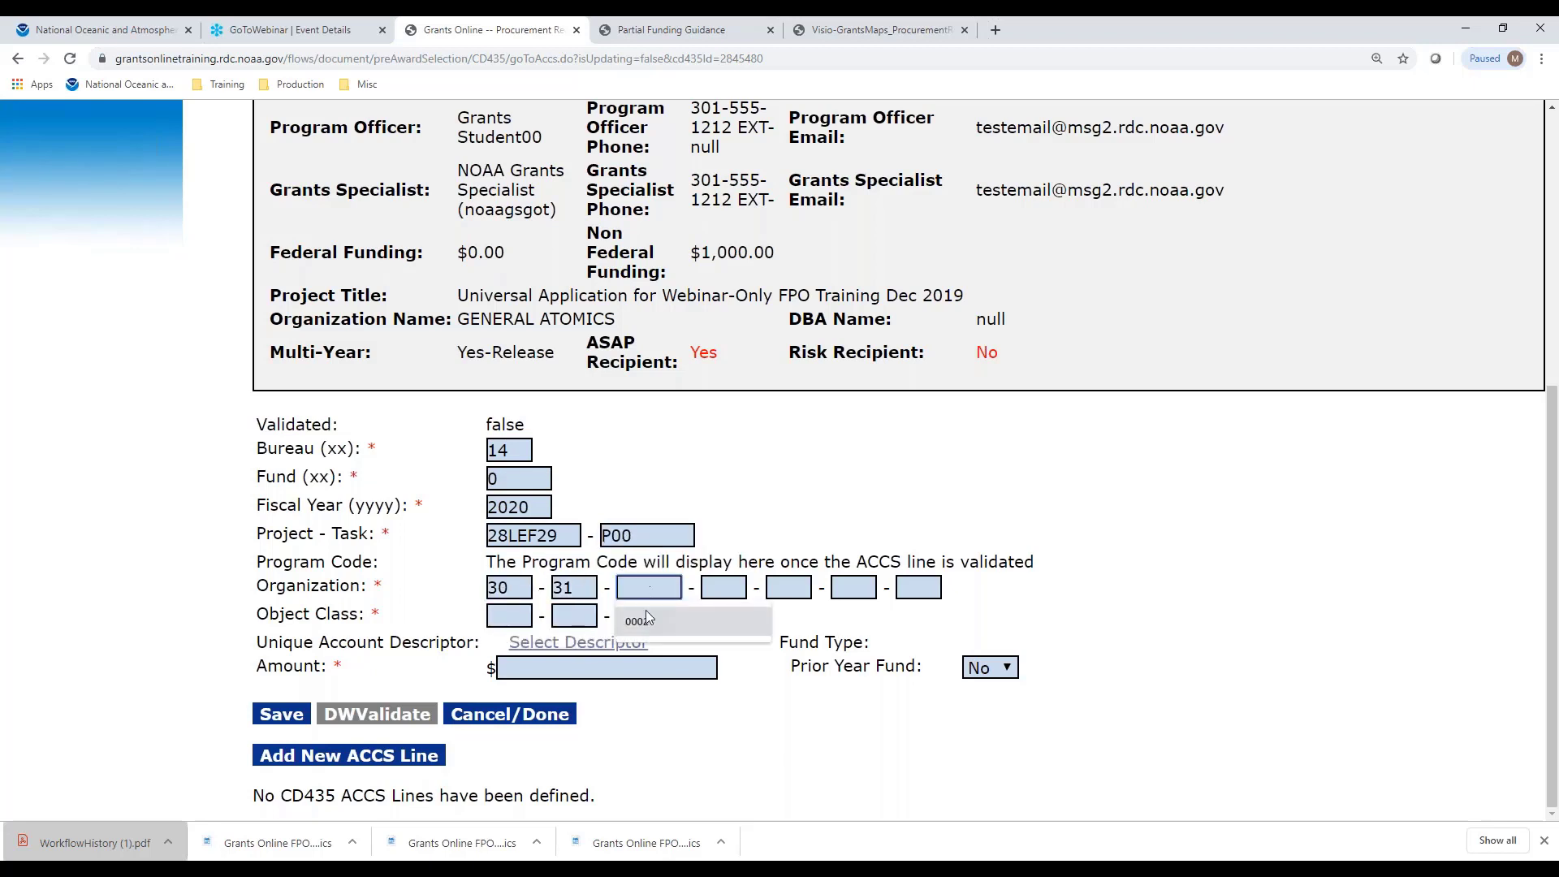
left_click(645, 629)
left_click(724, 590)
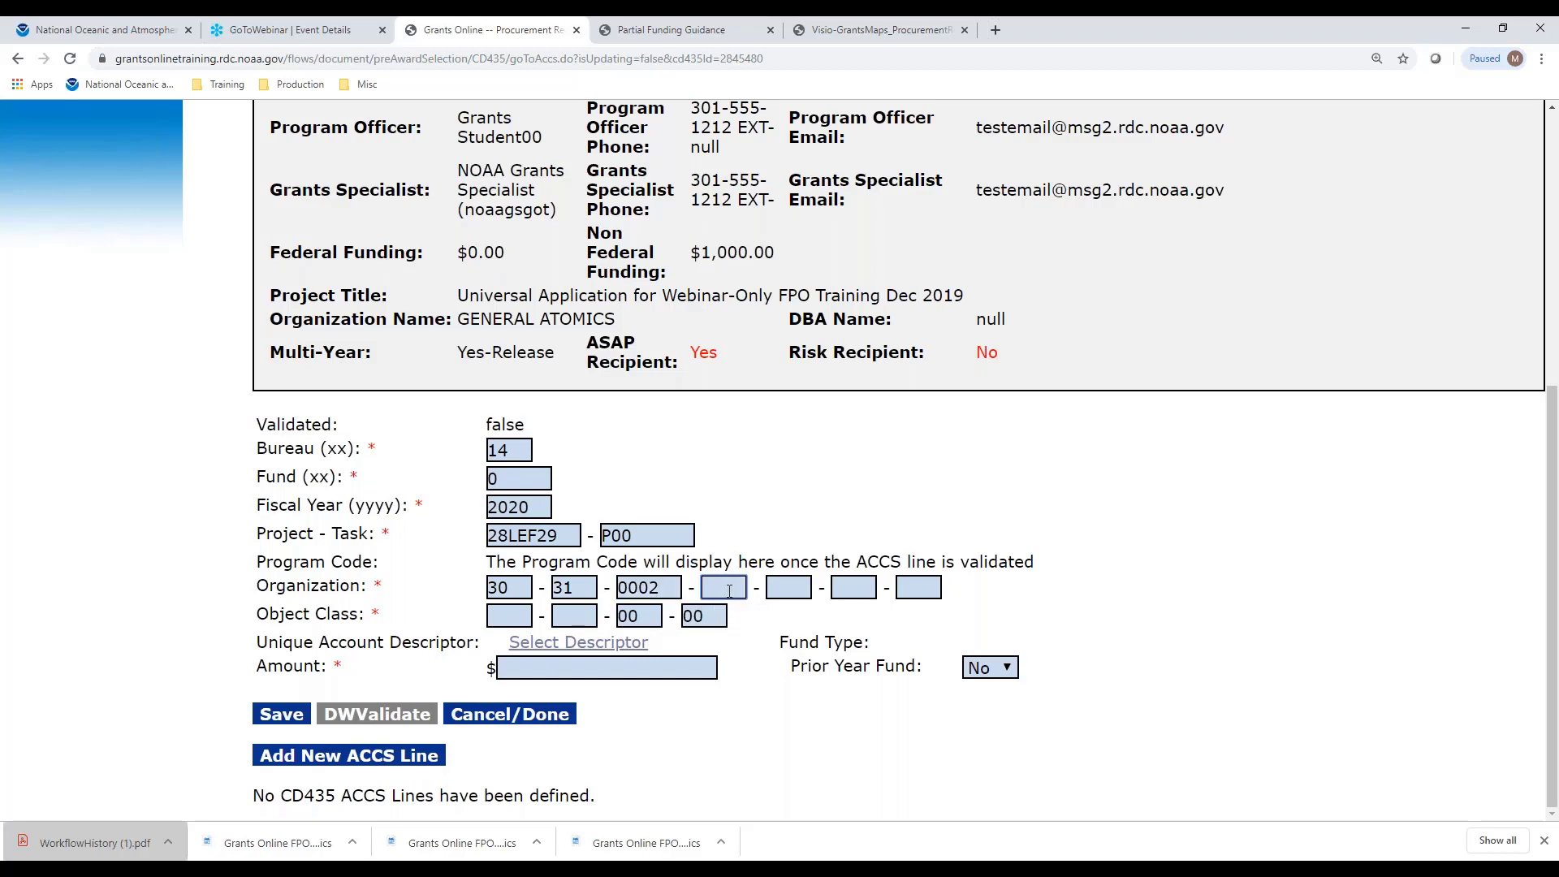
left_click(566, 619)
left_click(730, 590)
key("Tab")
key("Tab")
key("Tab")
Set Object Class 41-11-00-00 and Amount 1000, then save the ACCS line
left_click(520, 619)
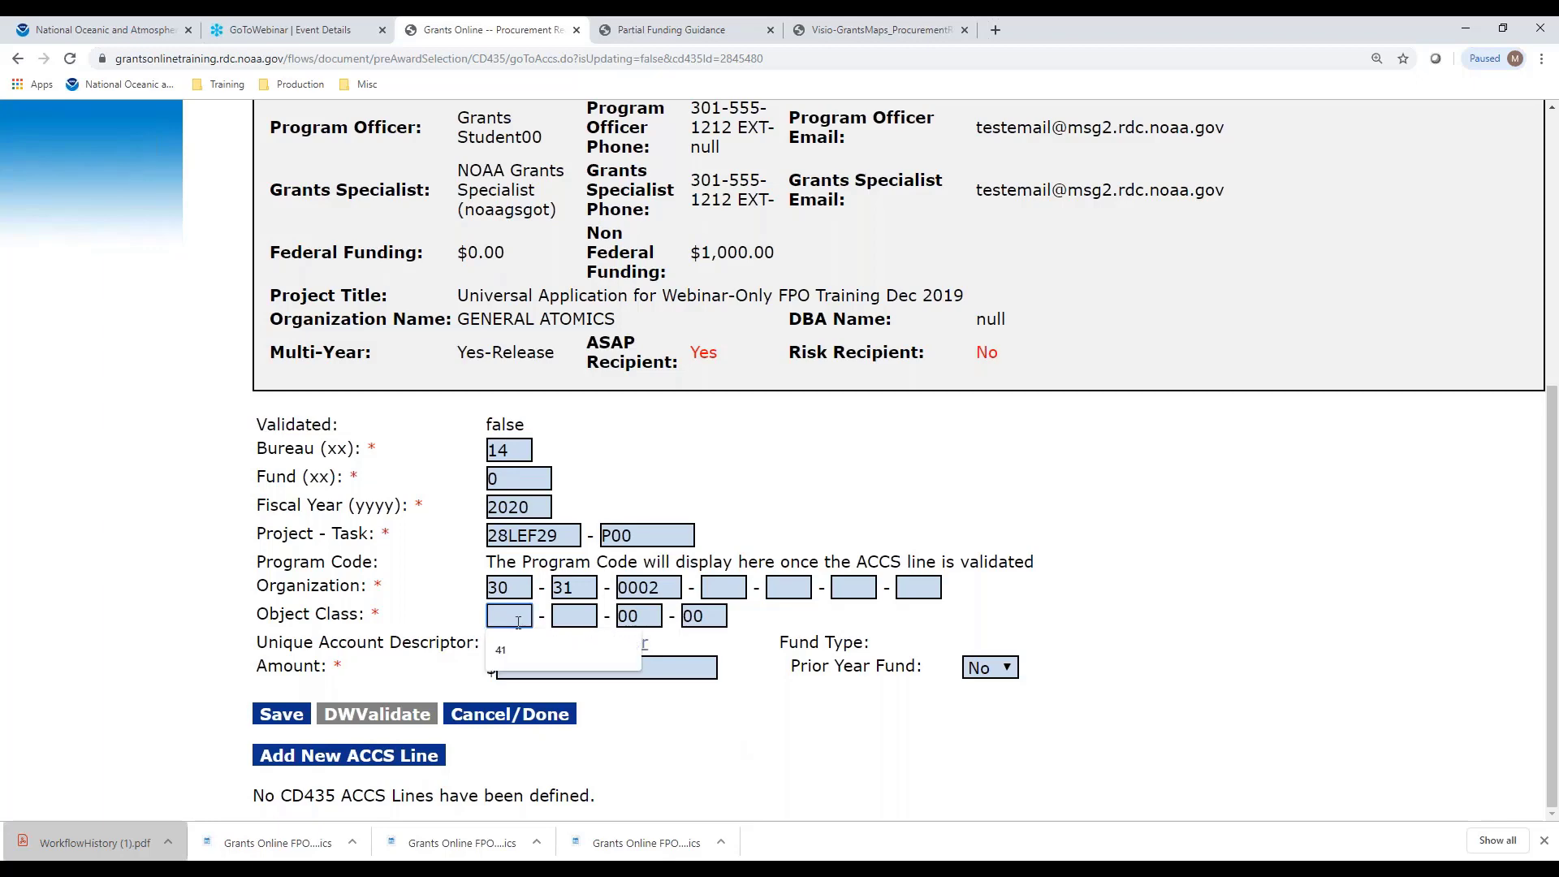
left_click(500, 650)
left_click(574, 617)
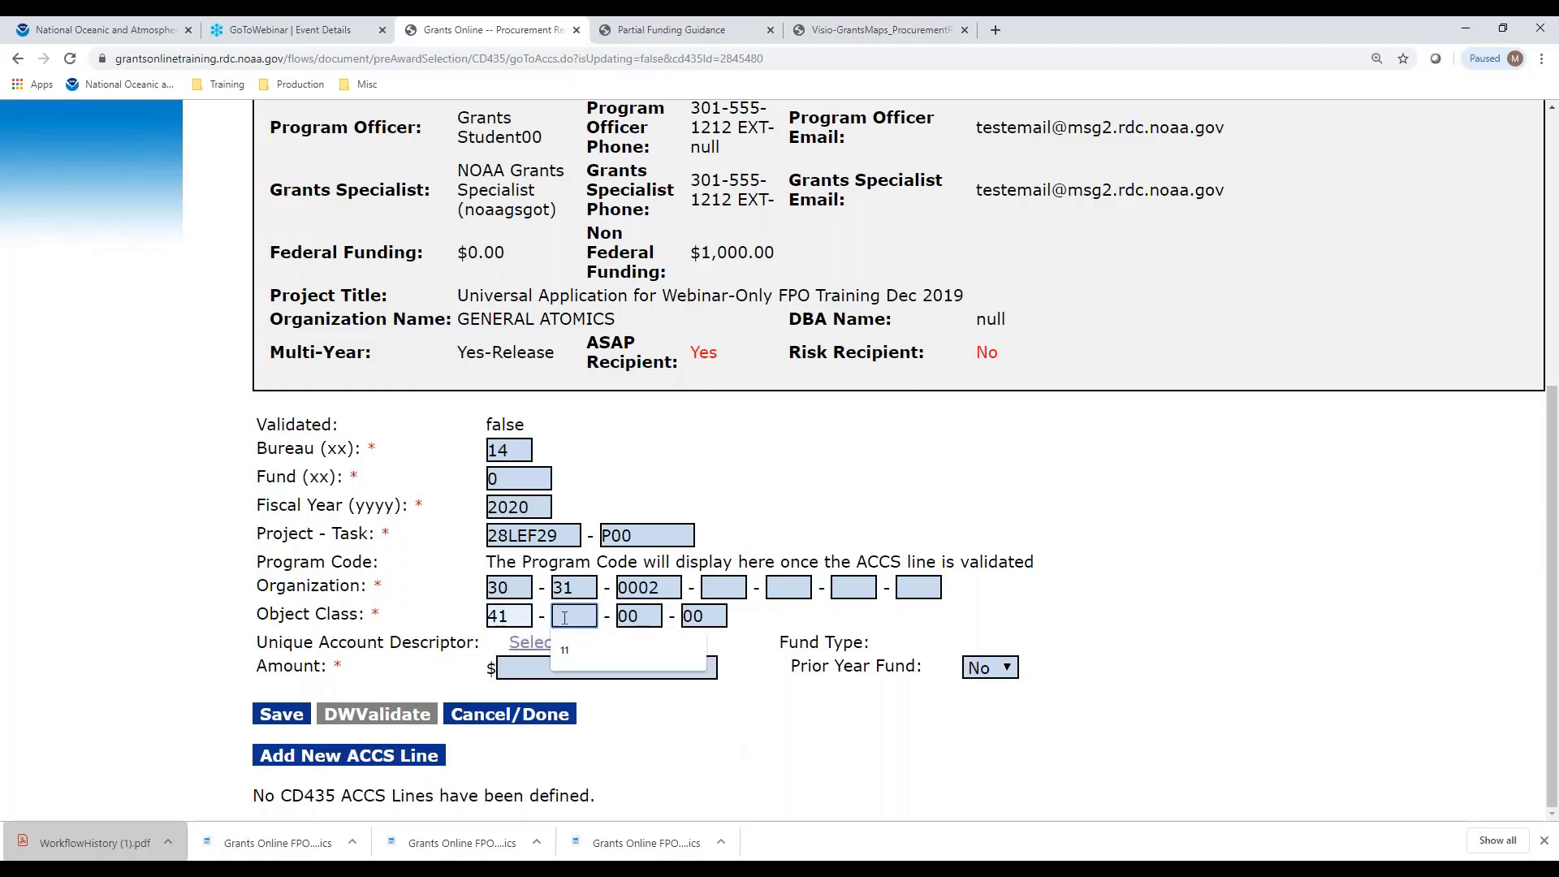
left_click(596, 661)
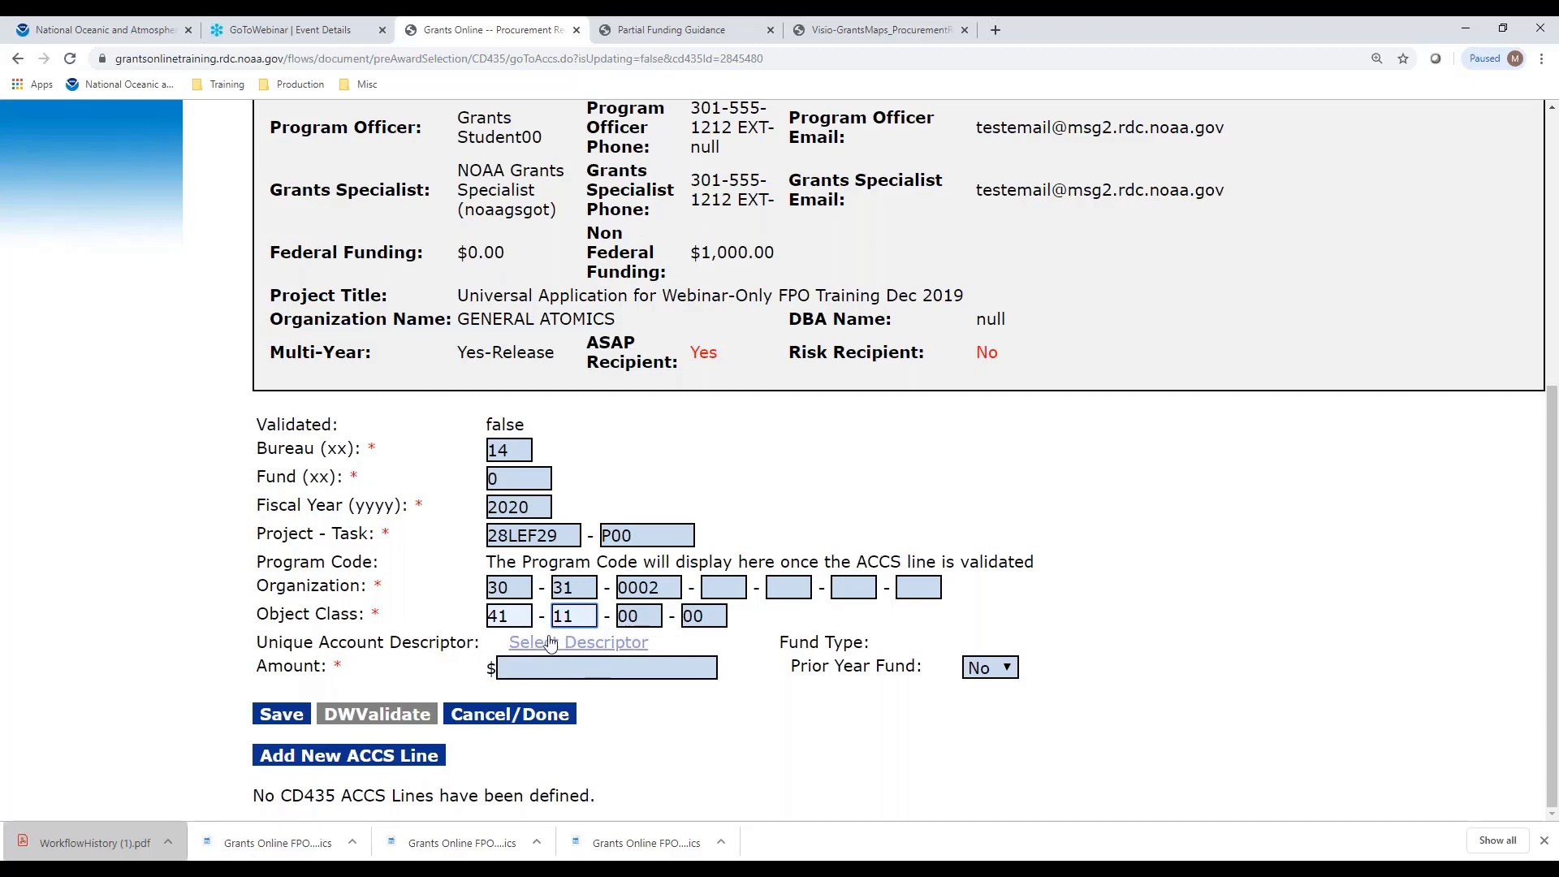
left_click(542, 668)
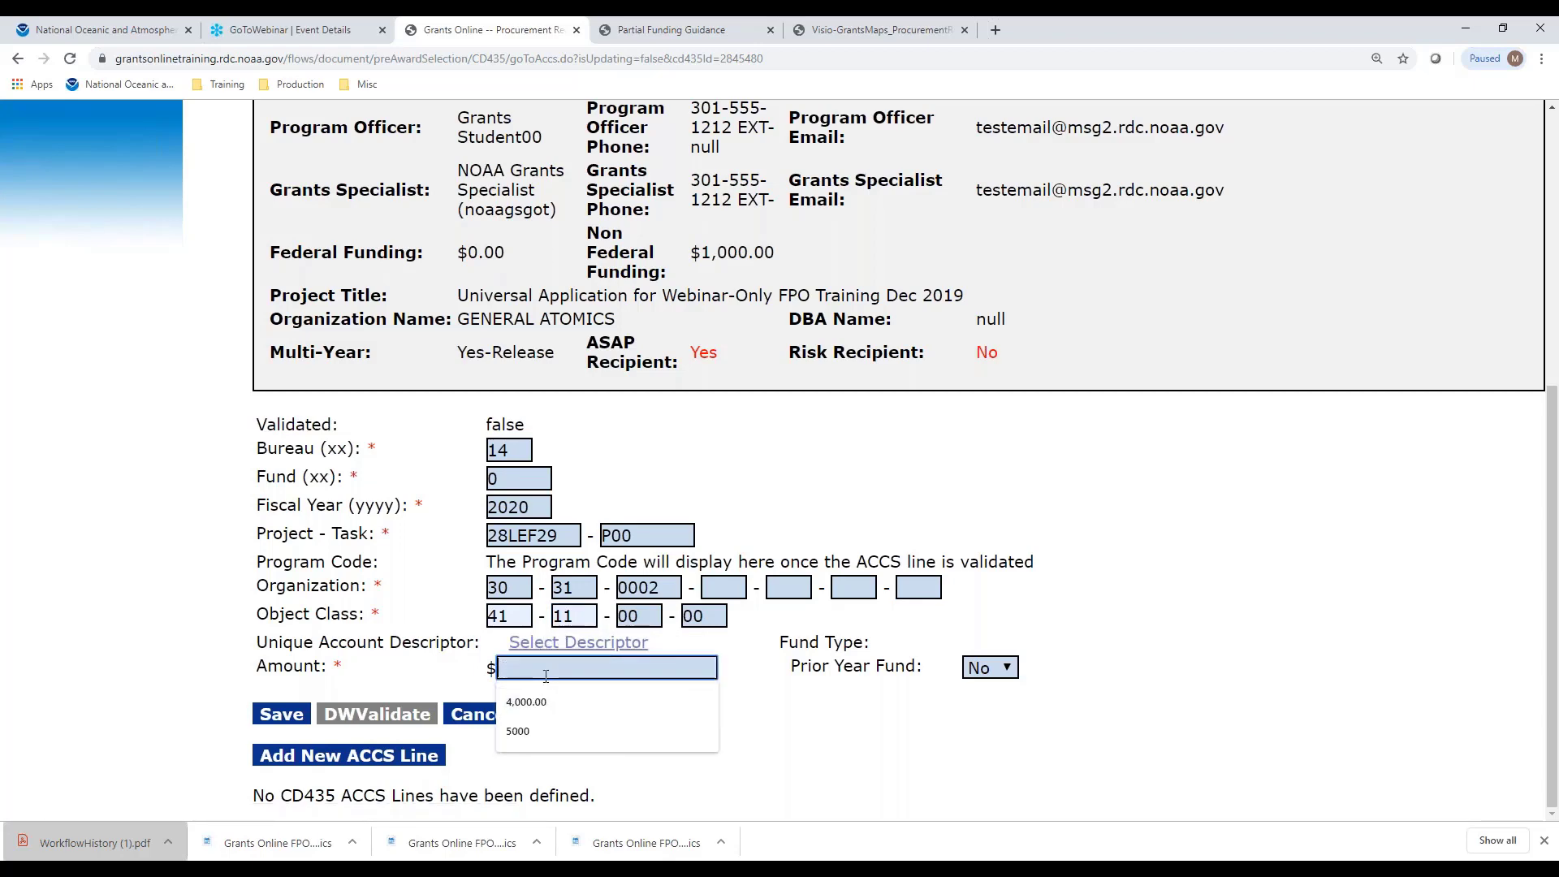
type("1000")
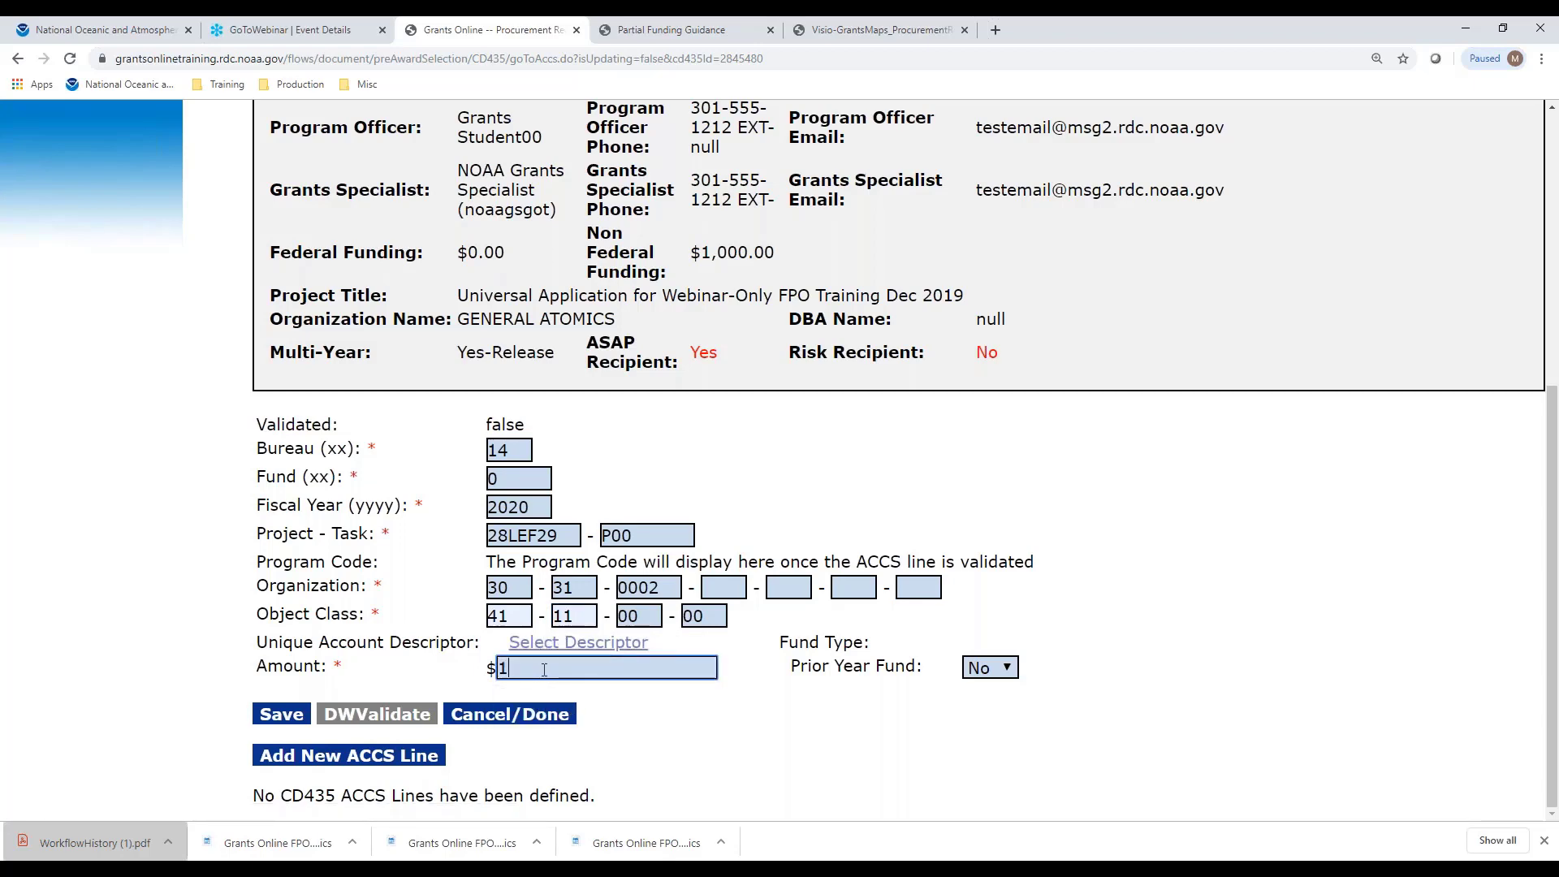
left_click(771, 737)
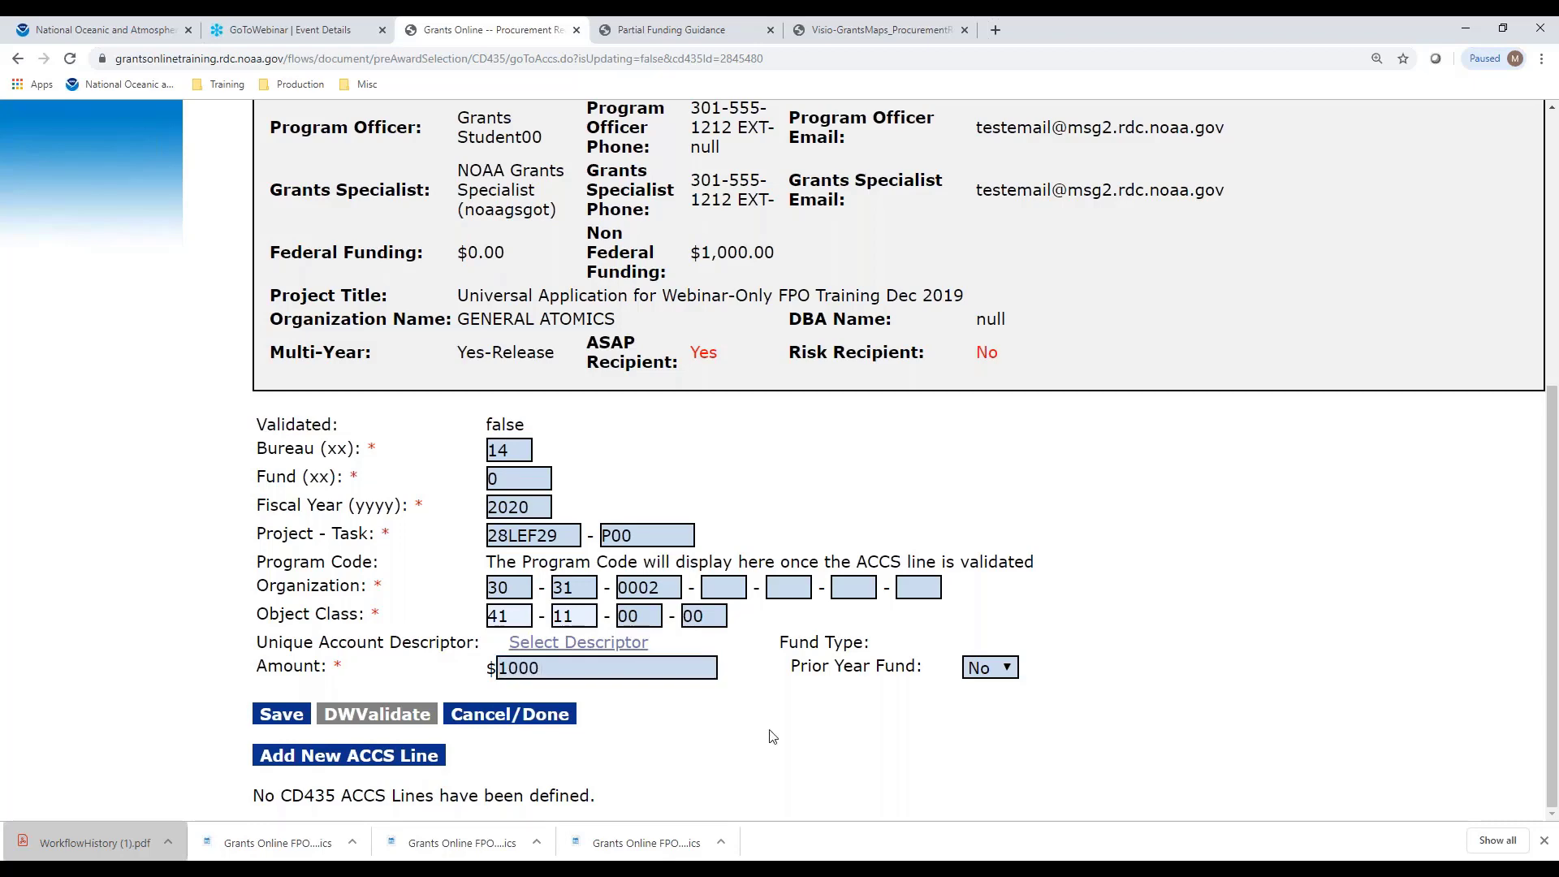
left_click(293, 716)
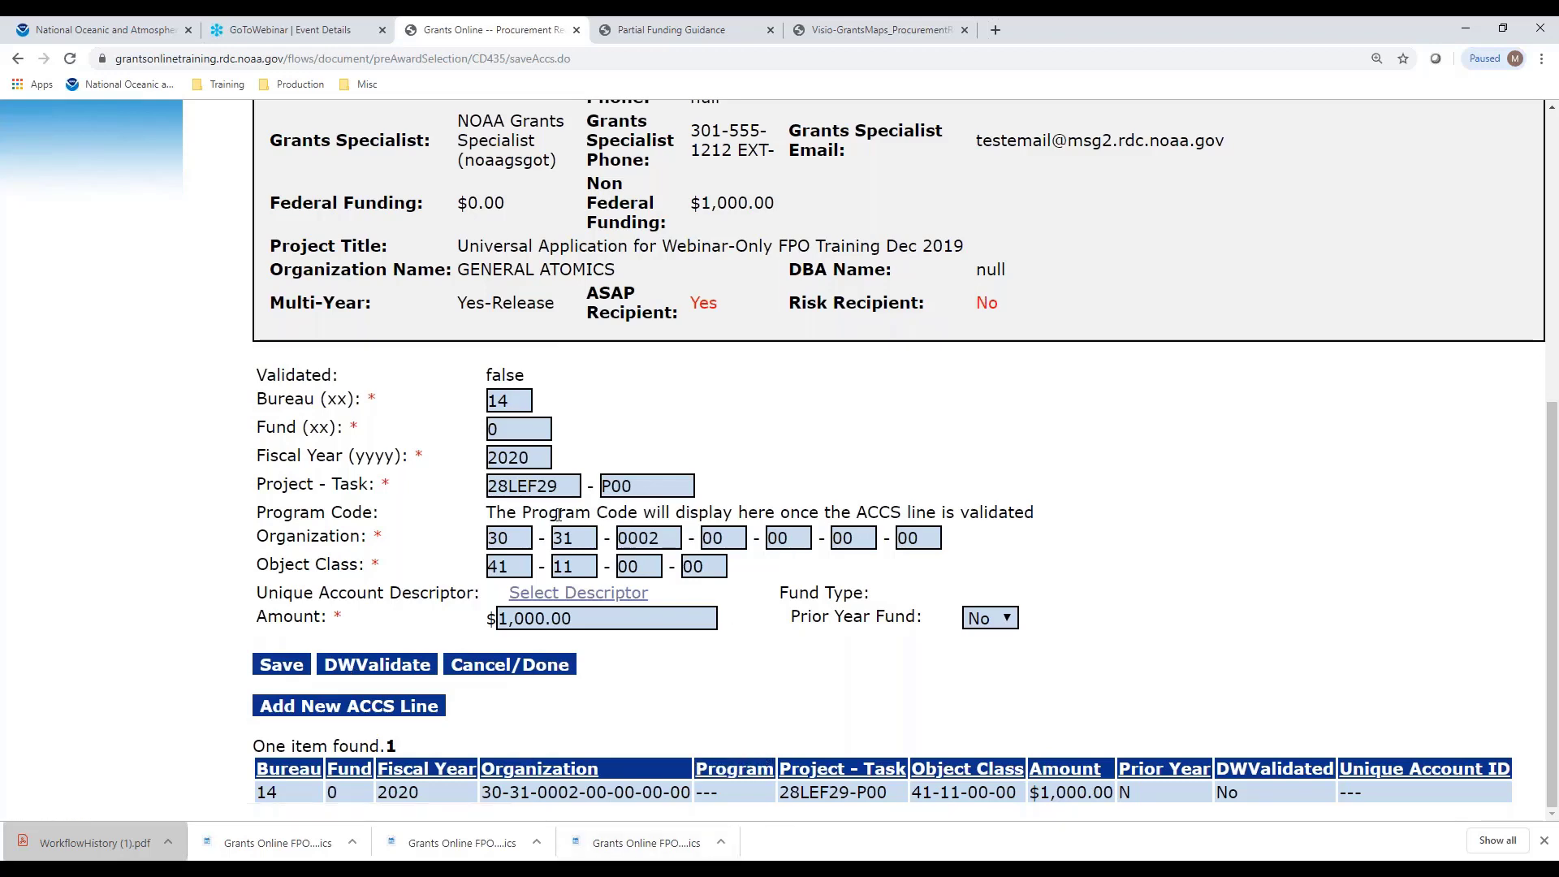
DW-validate the ACCS line, assign the OCPO PGMOFFICE DESCRIPTOR, and return to the request form
left_click(381, 666)
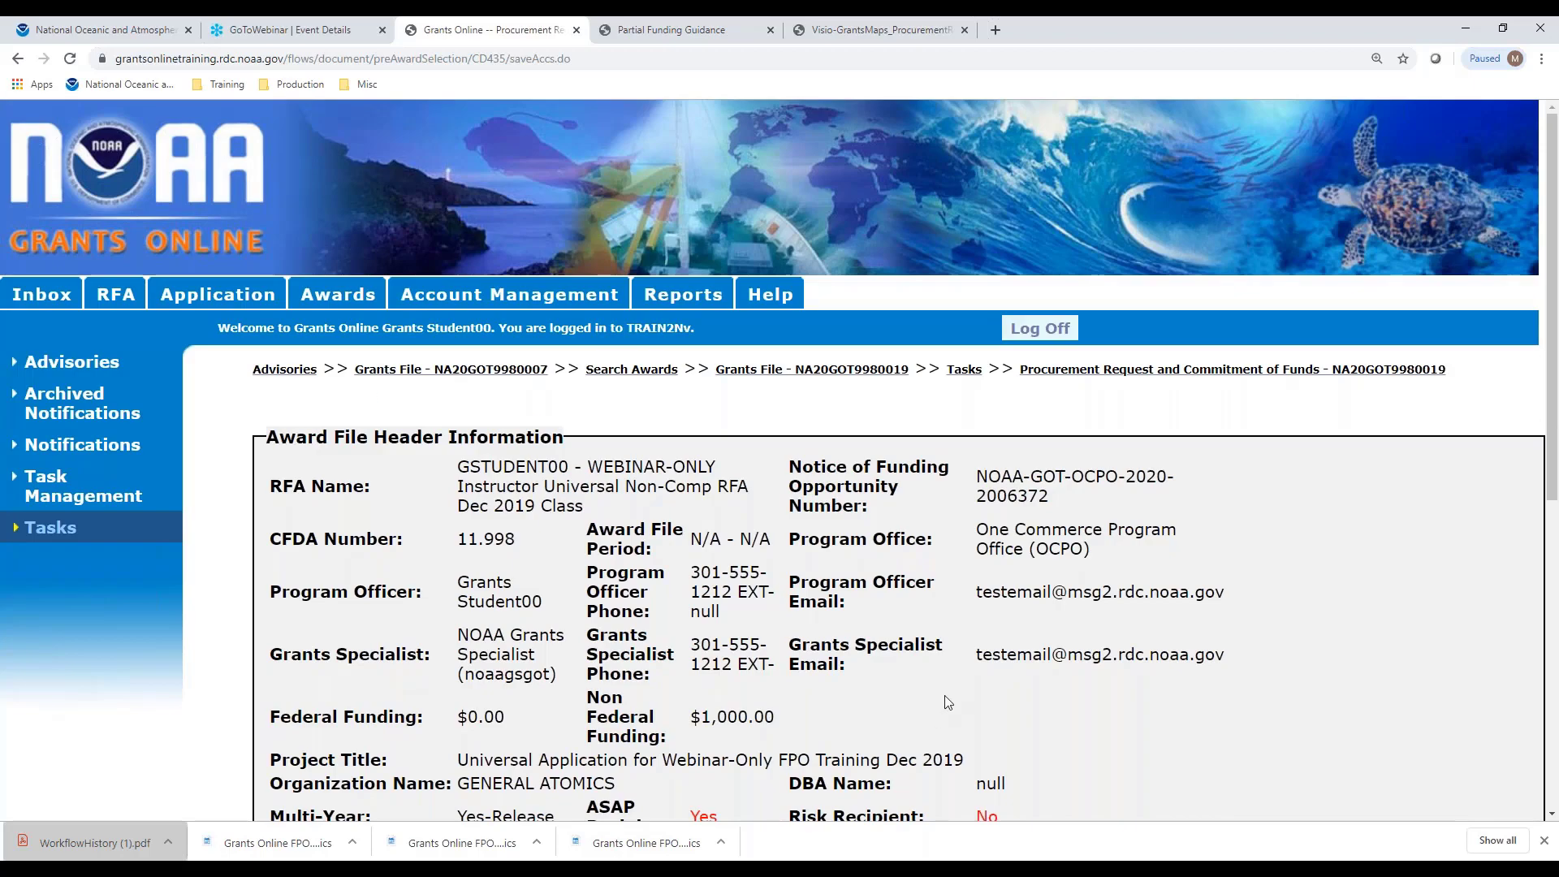
scroll(948, 702, "down", 7)
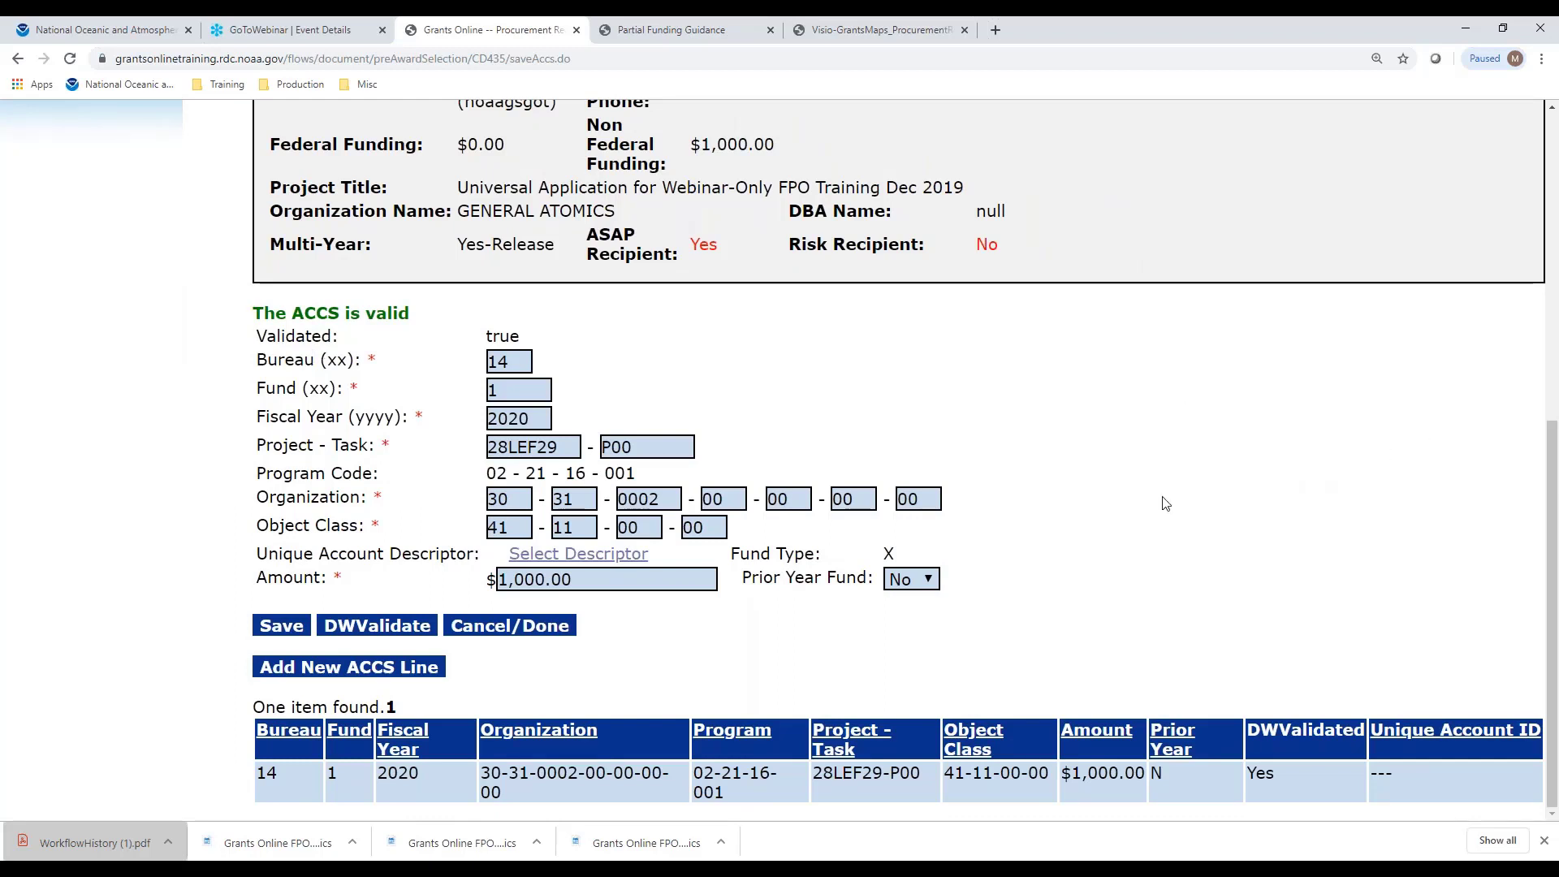
left_click(637, 555)
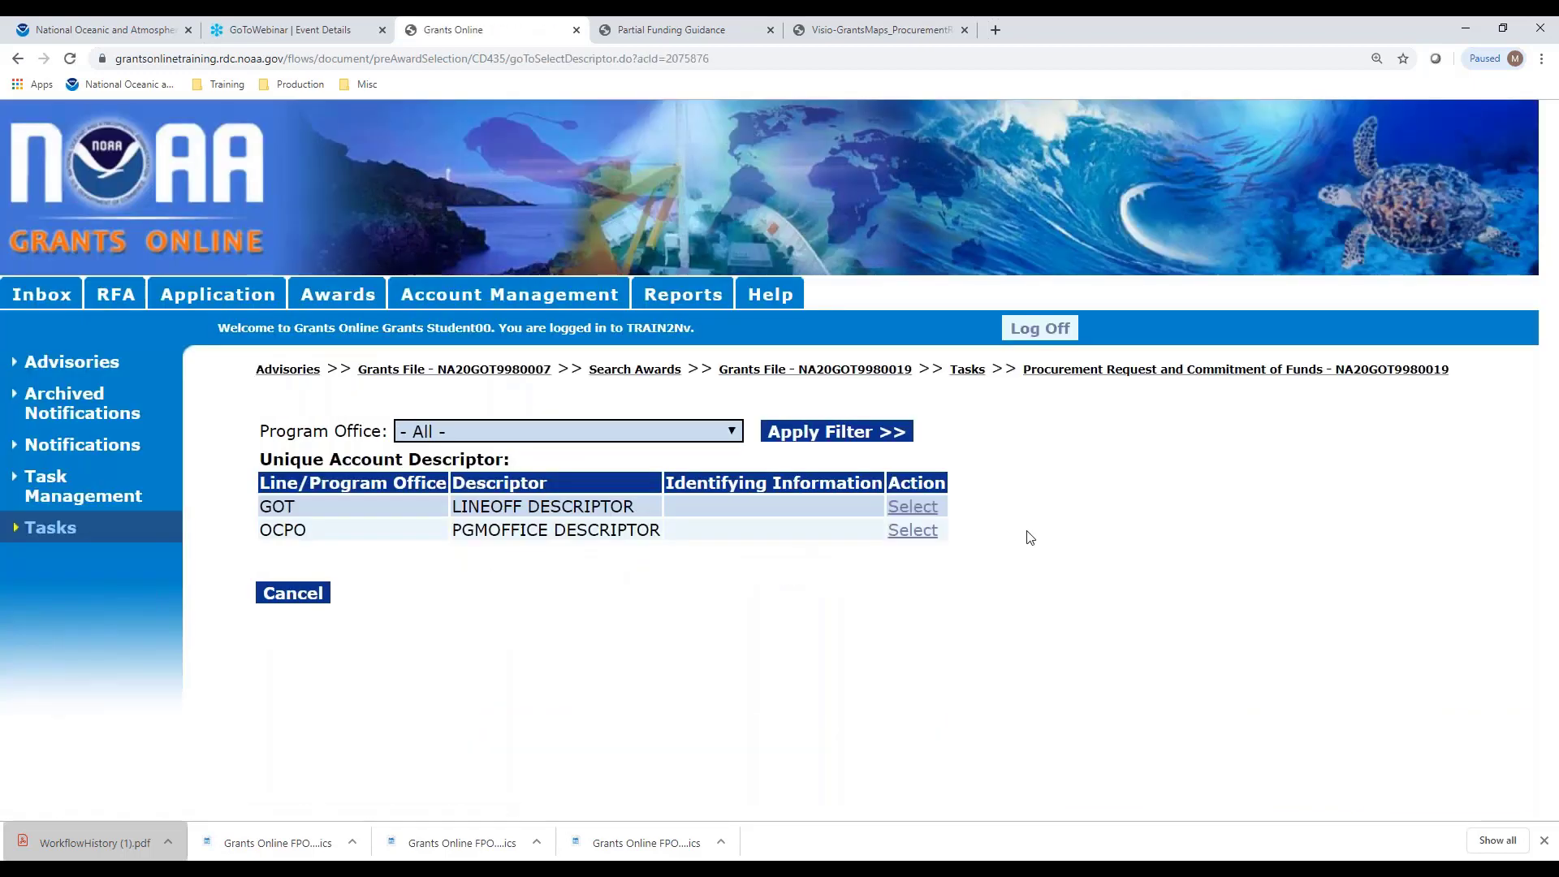
left_click(918, 531)
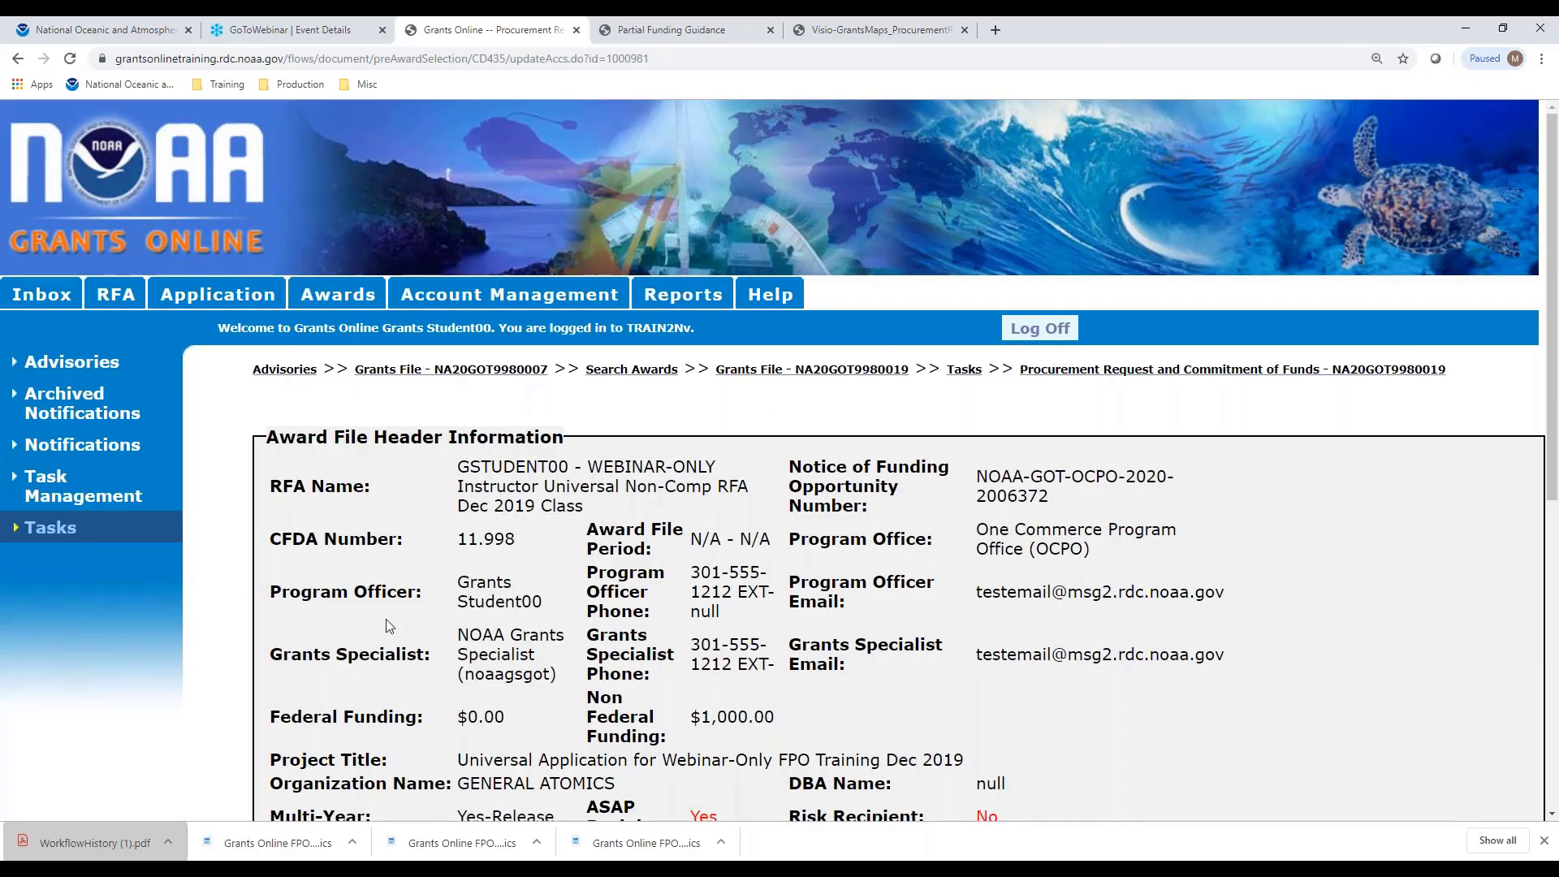
scroll(1207, 571, "down", 3)
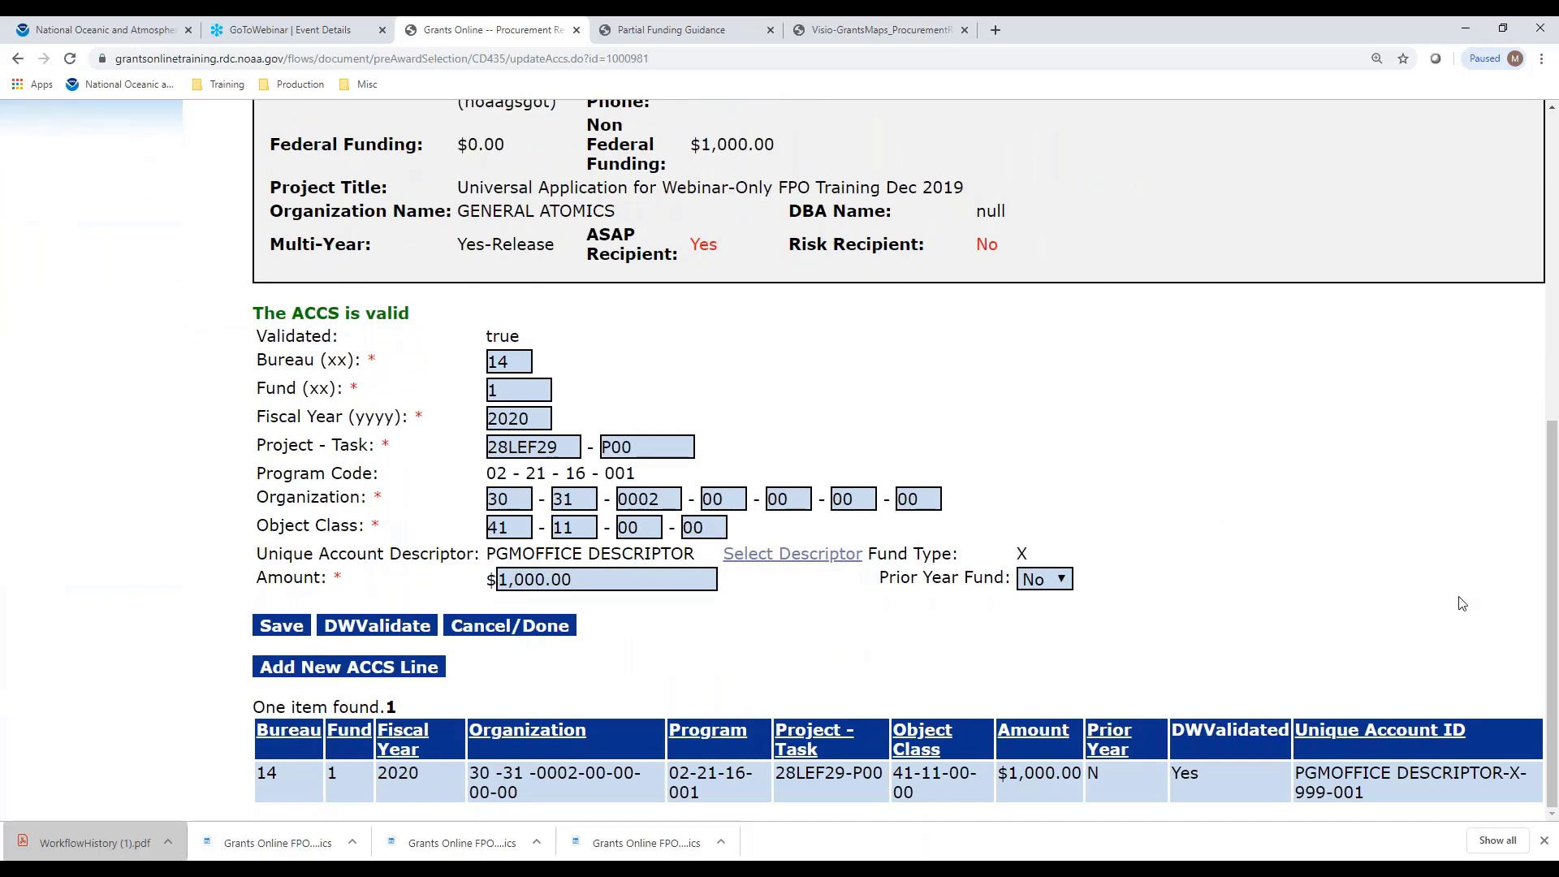
left_click(523, 631)
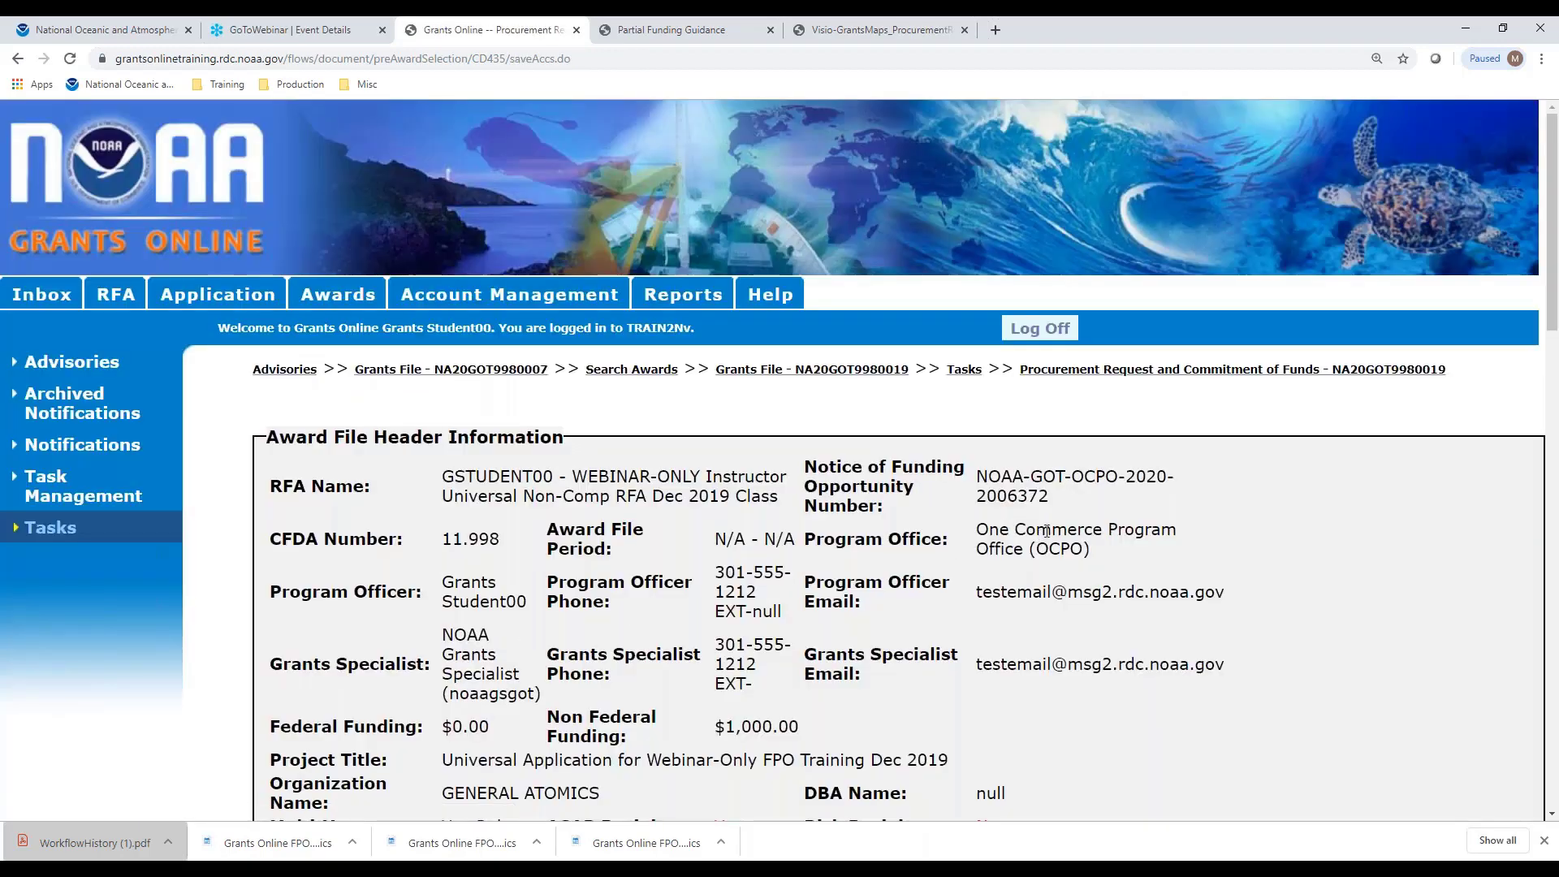
Set the Recipient Share Total to 1,000.00 and save the CD-435 procurement request
scroll(1104, 520, "down", 5)
scroll(1104, 520, "down", 10)
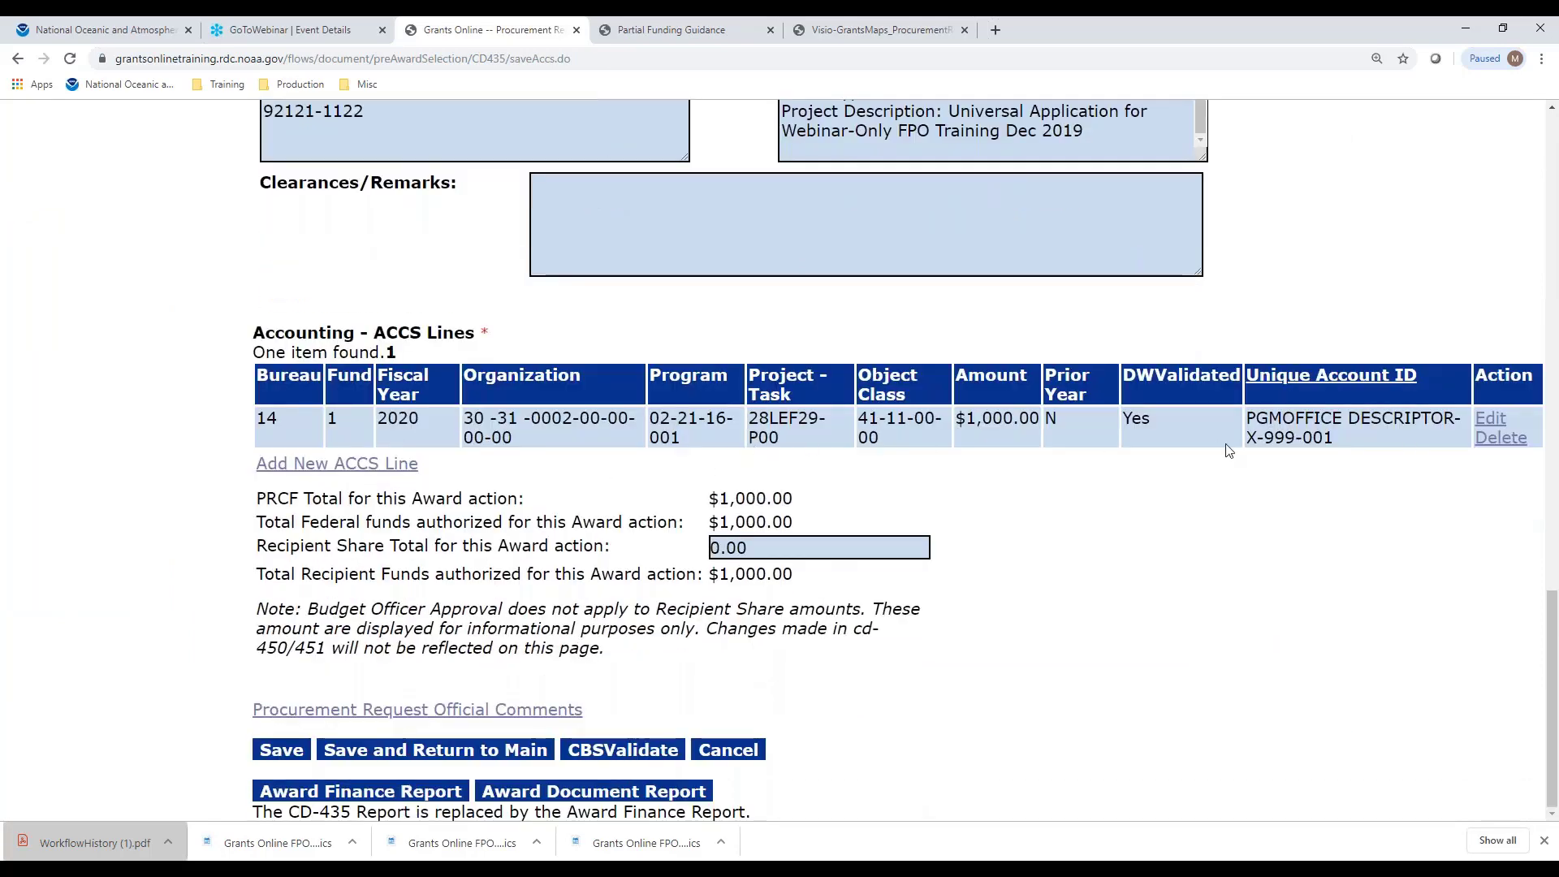
left_click(769, 548)
key("BackSpace")
key("BackSpace")
key("BackSpace")
key("BackSpace")
type("1-")
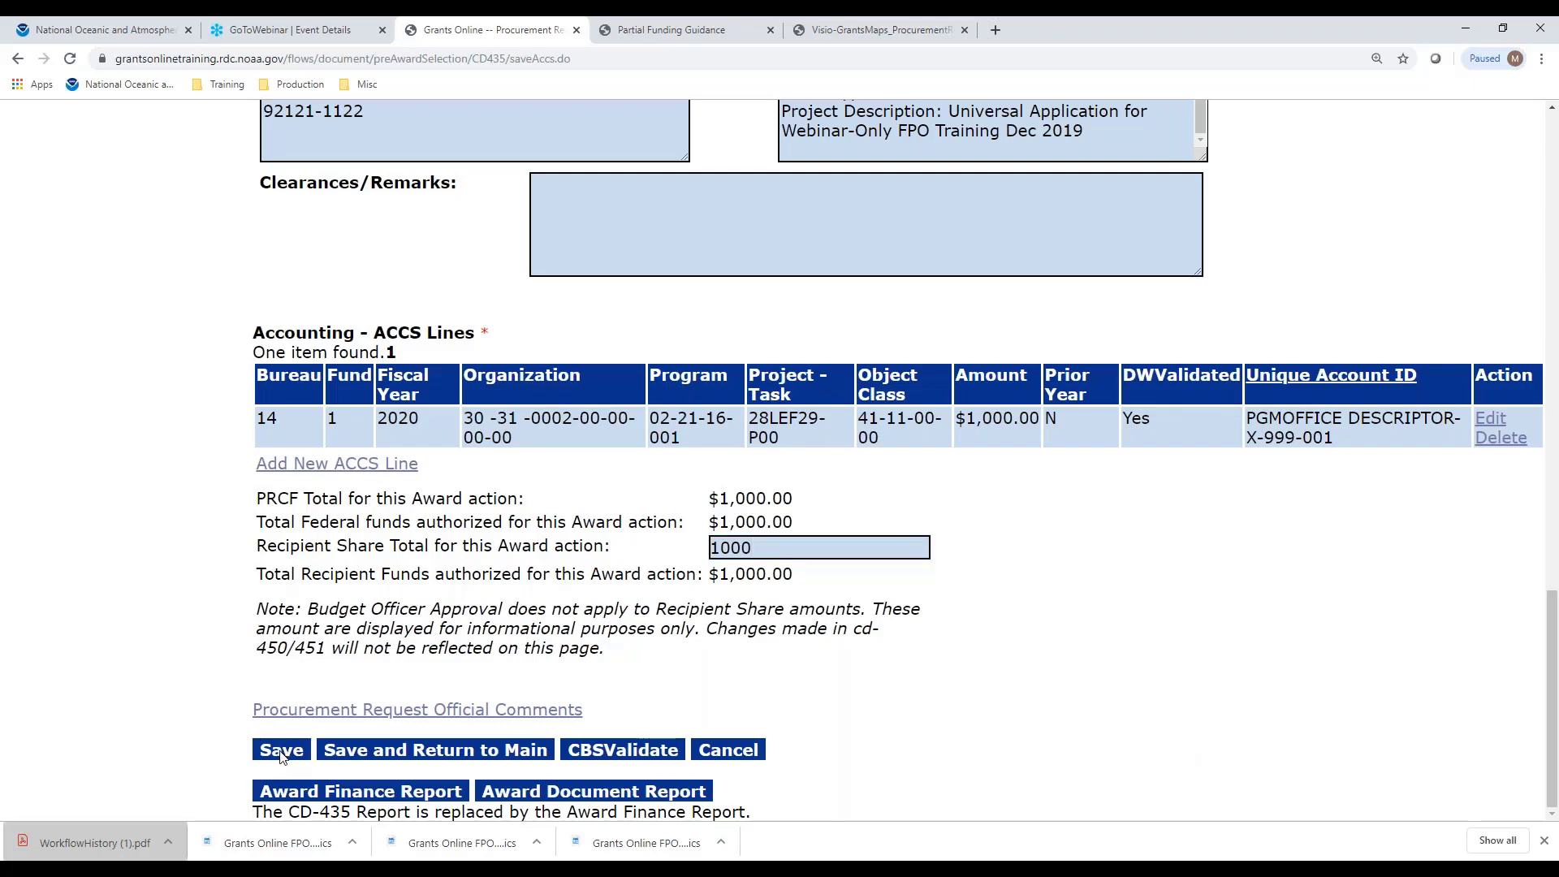
left_click(280, 750)
scroll(280, 755, "down", 9)
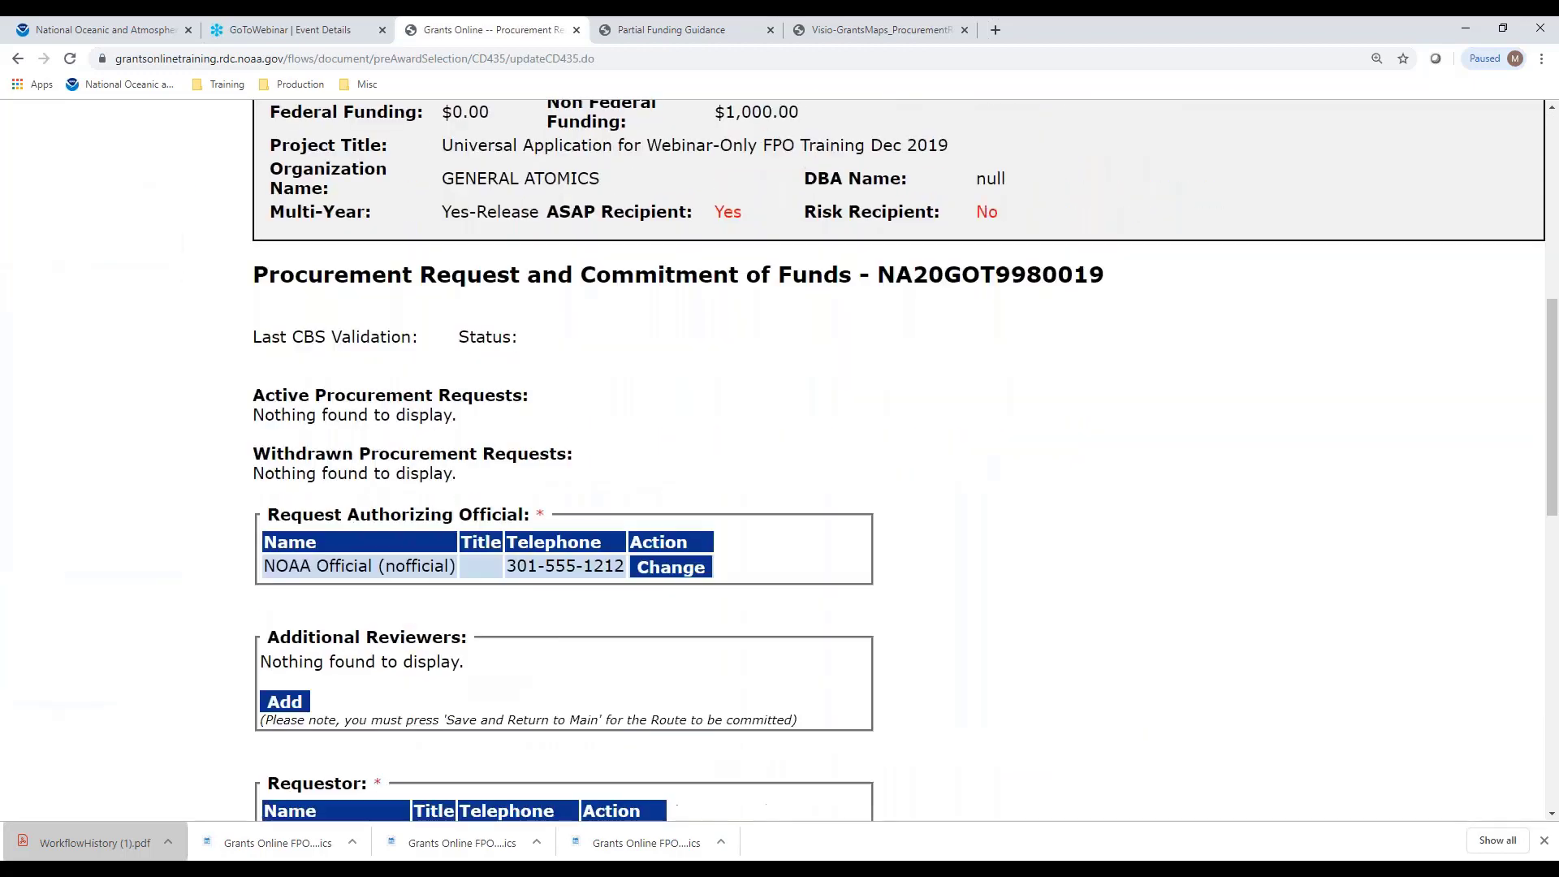
scroll(1007, 580, "down", 10)
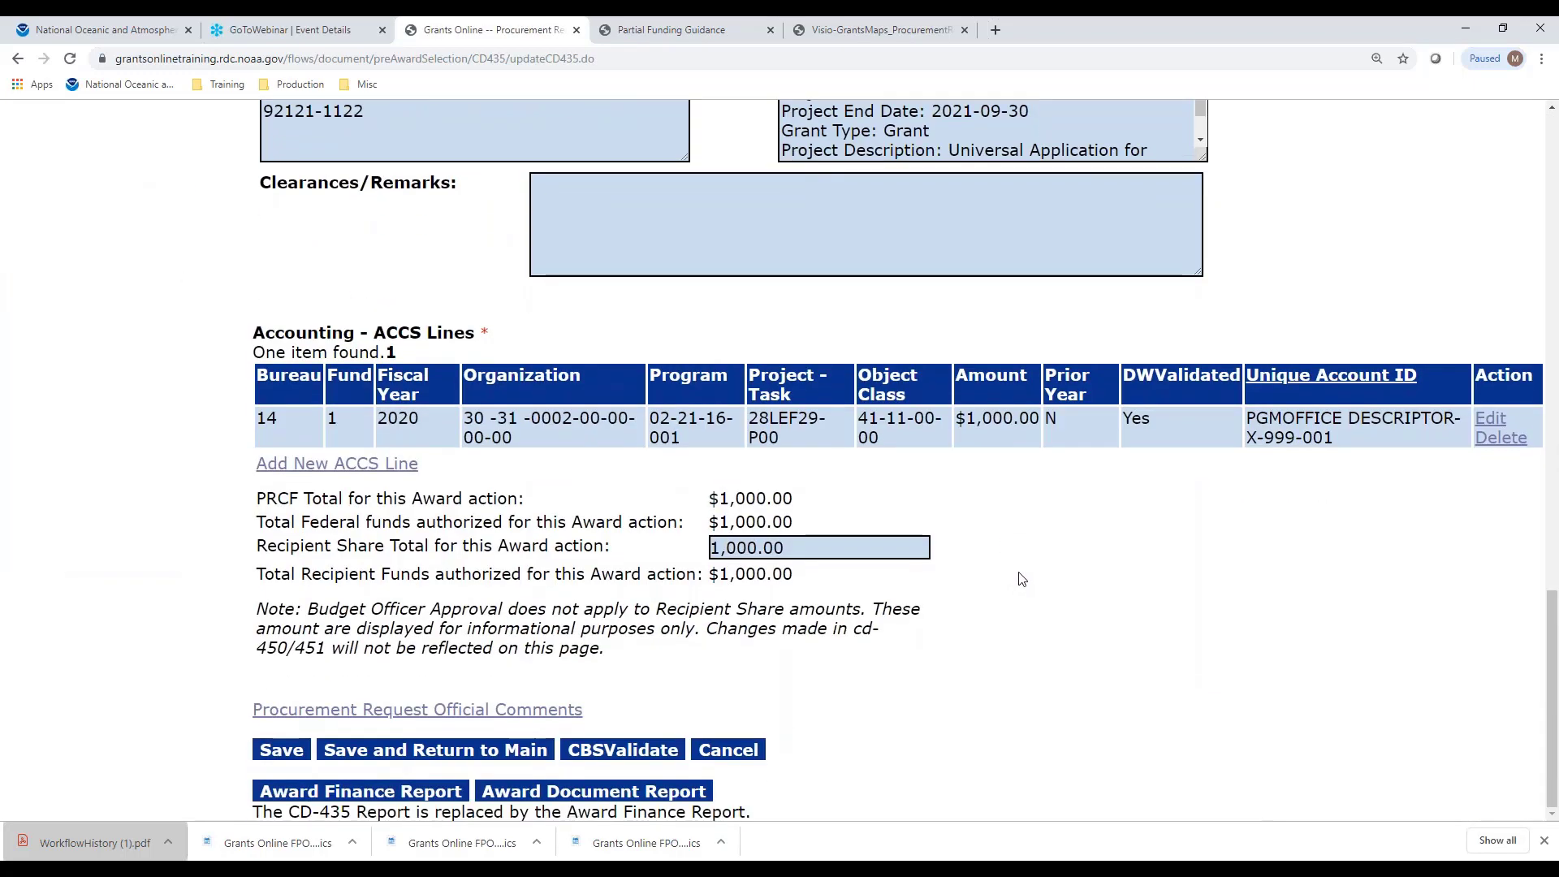
Save and return to main, then submit and confirm Forward Procurement Request to Requestor
left_click(513, 751)
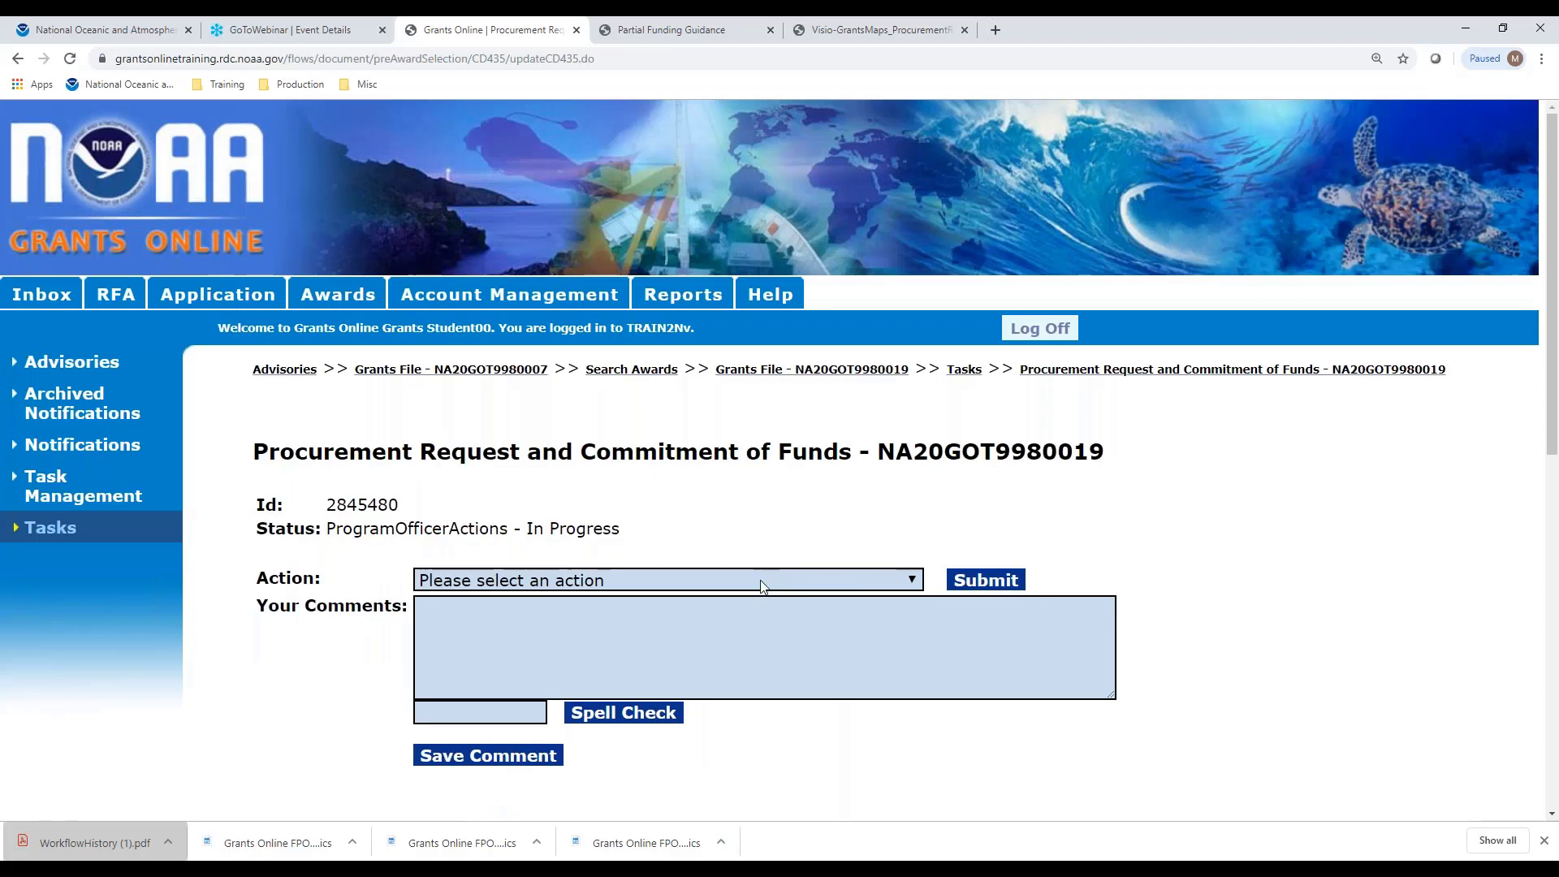
left_click(762, 581)
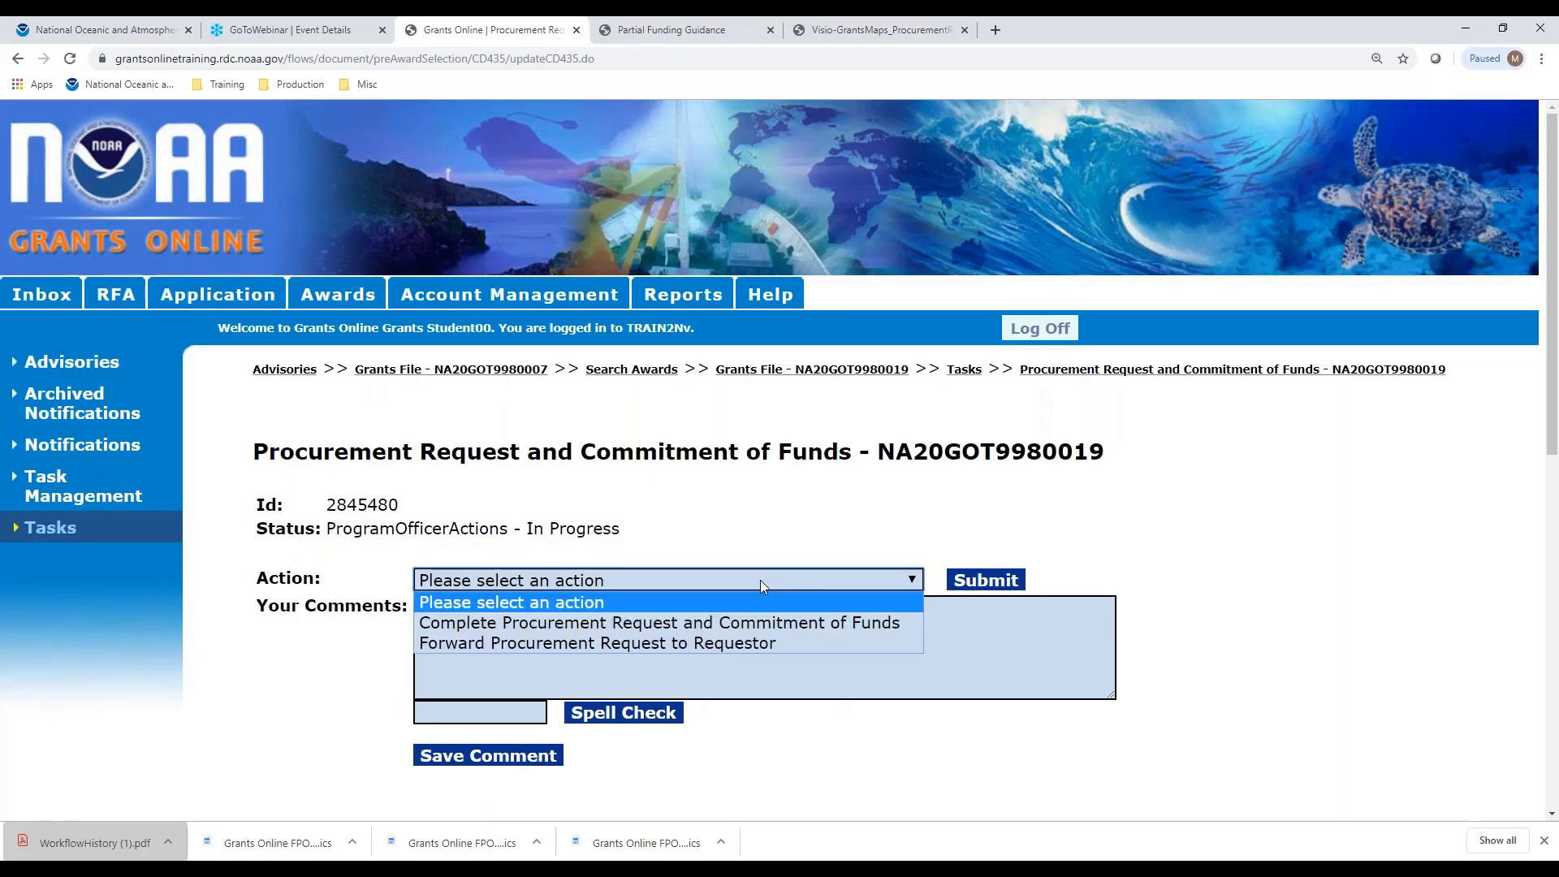
left_click(706, 641)
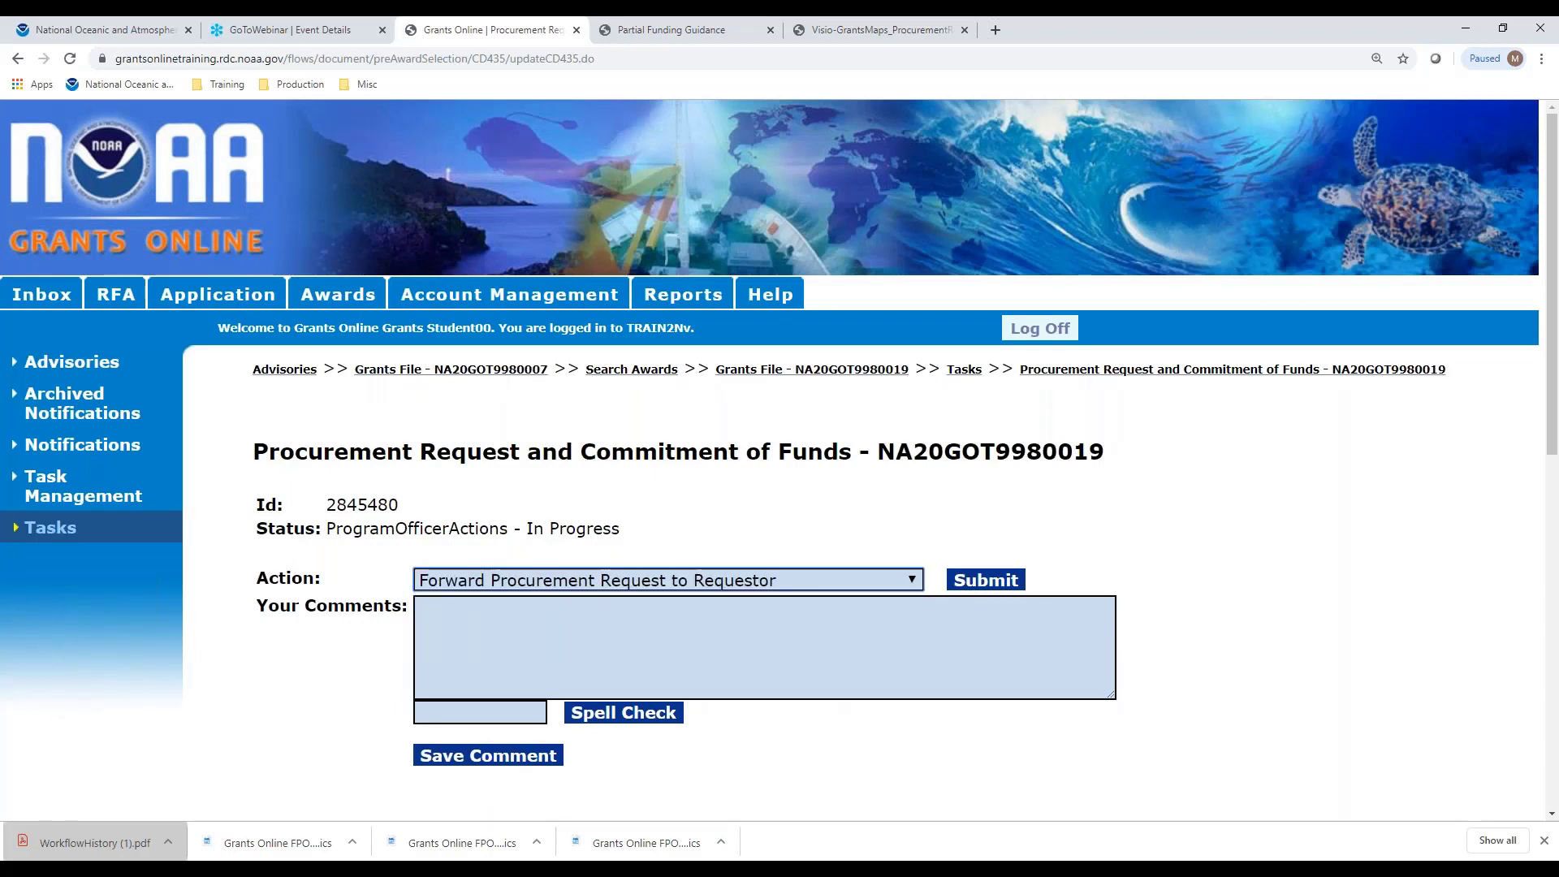
left_click(961, 578)
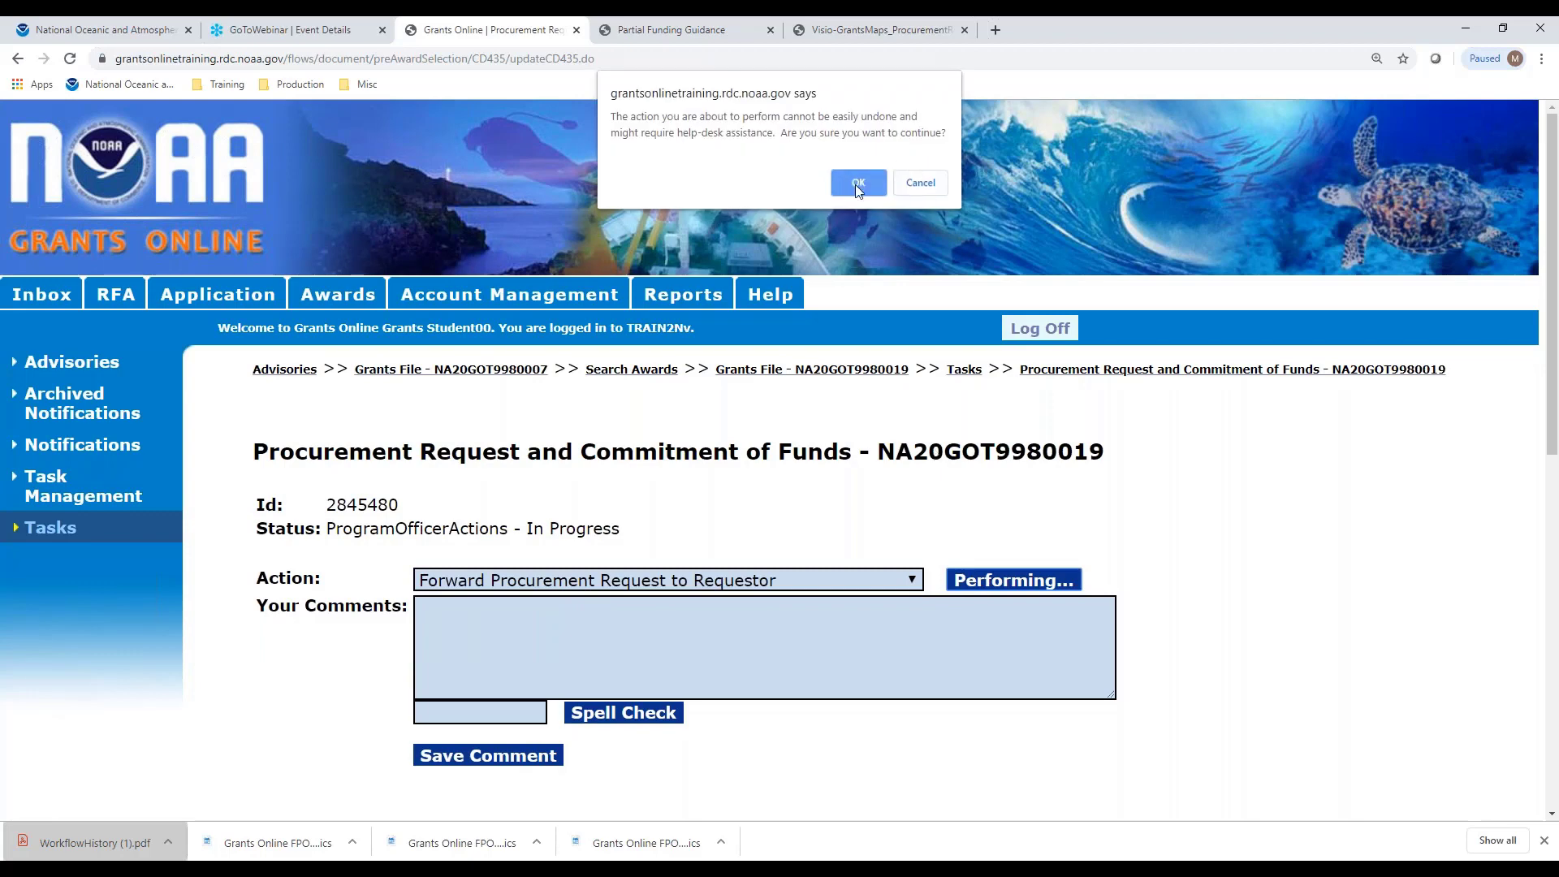
left_click(857, 184)
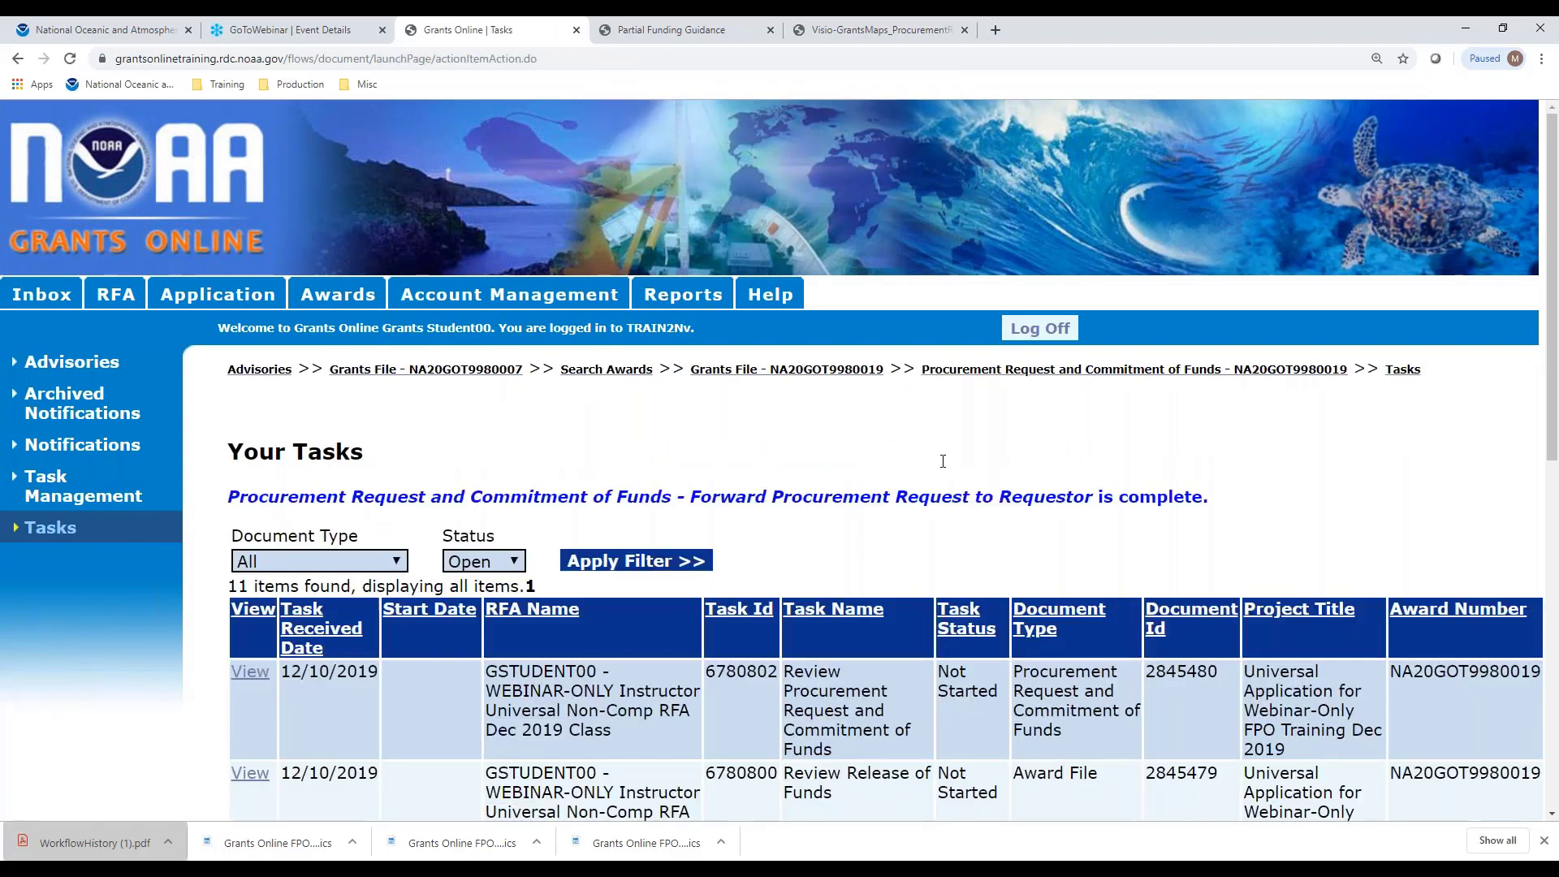
Open Review/Edit Procurement Request and Commitment of Funds and run CBSValidate to get status Valid
left_click(250, 671)
left_click(687, 581)
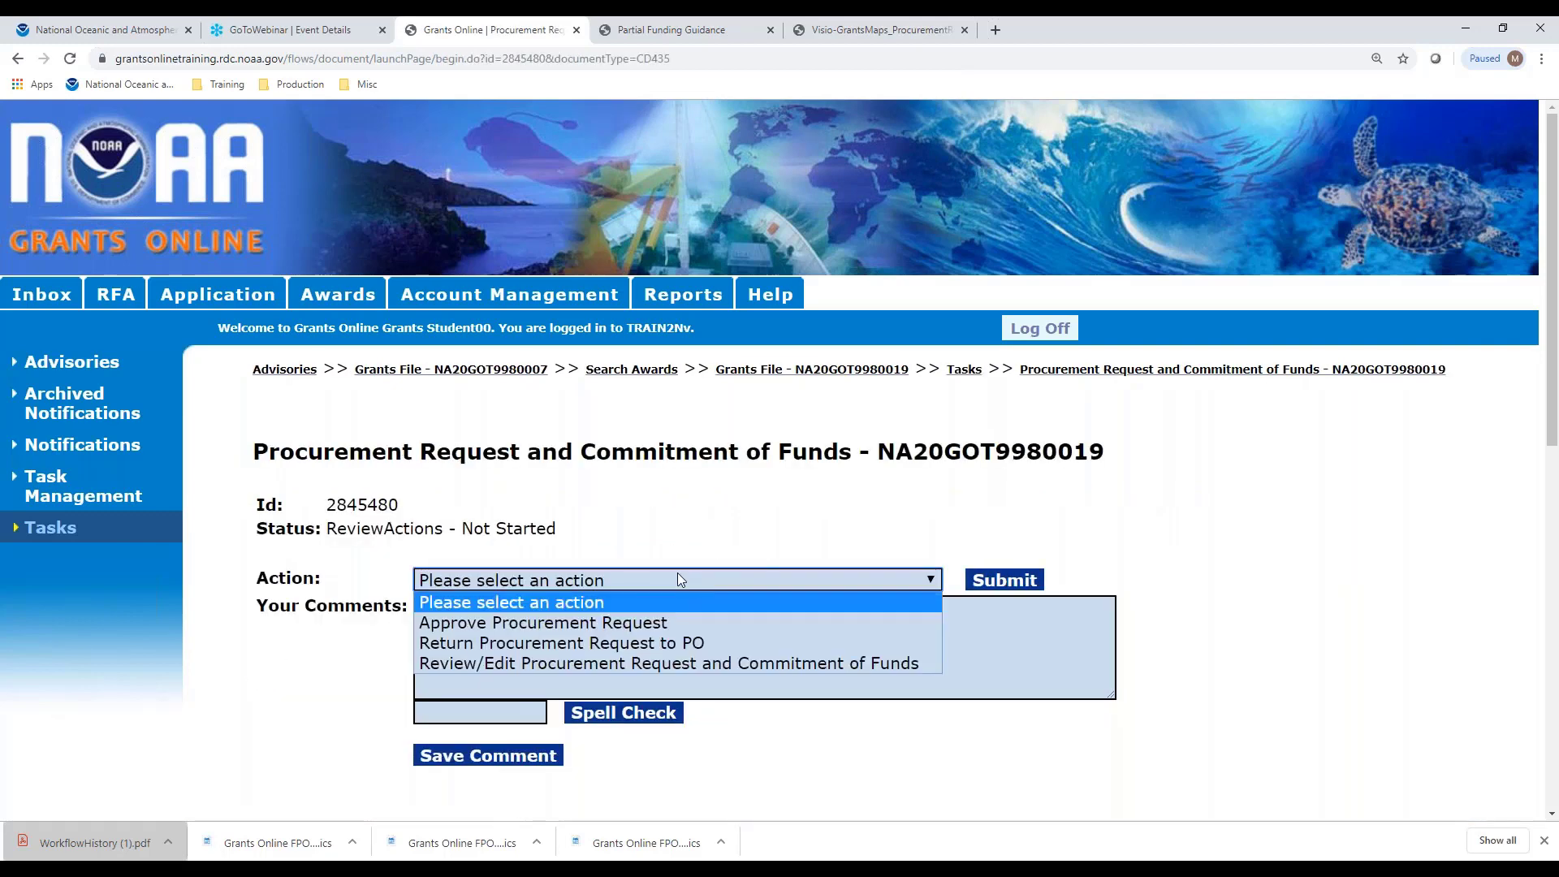
left_click(690, 662)
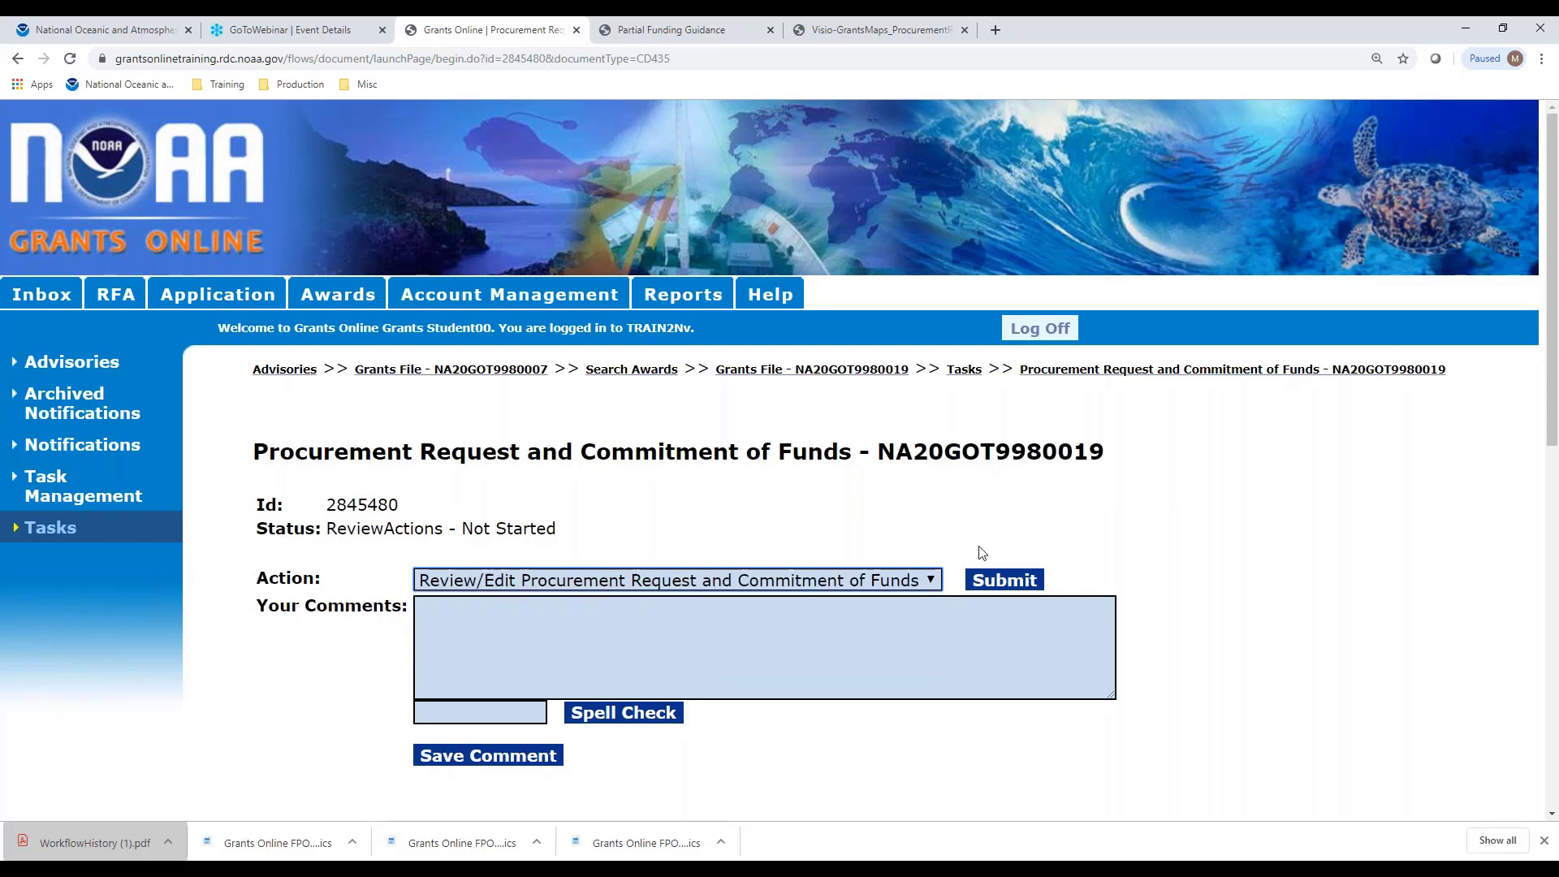
left_click(1004, 581)
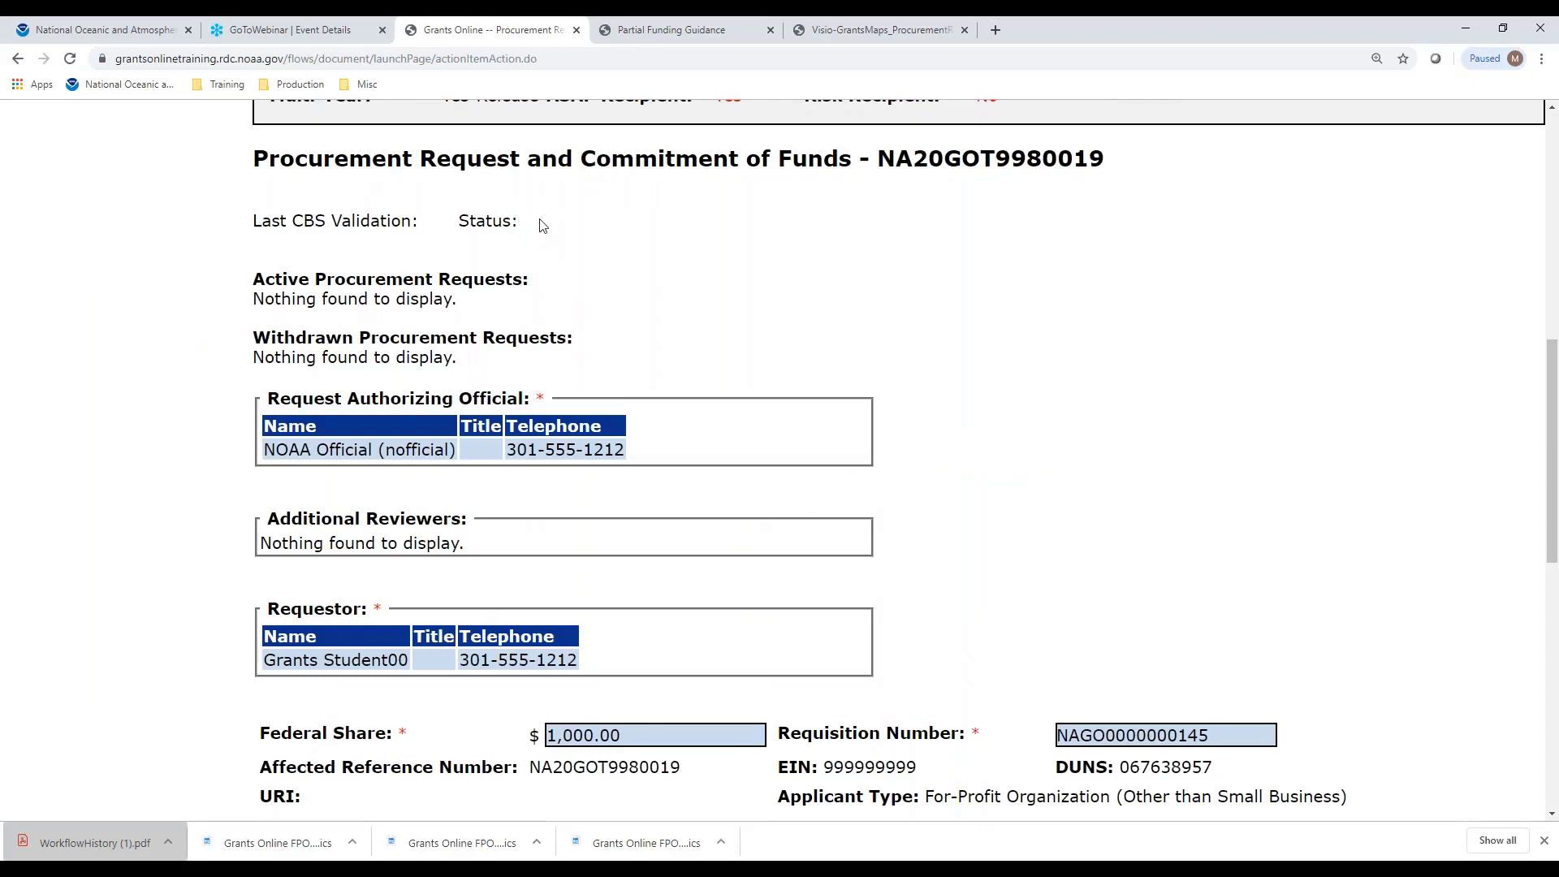
scroll(1263, 386, "down", 8)
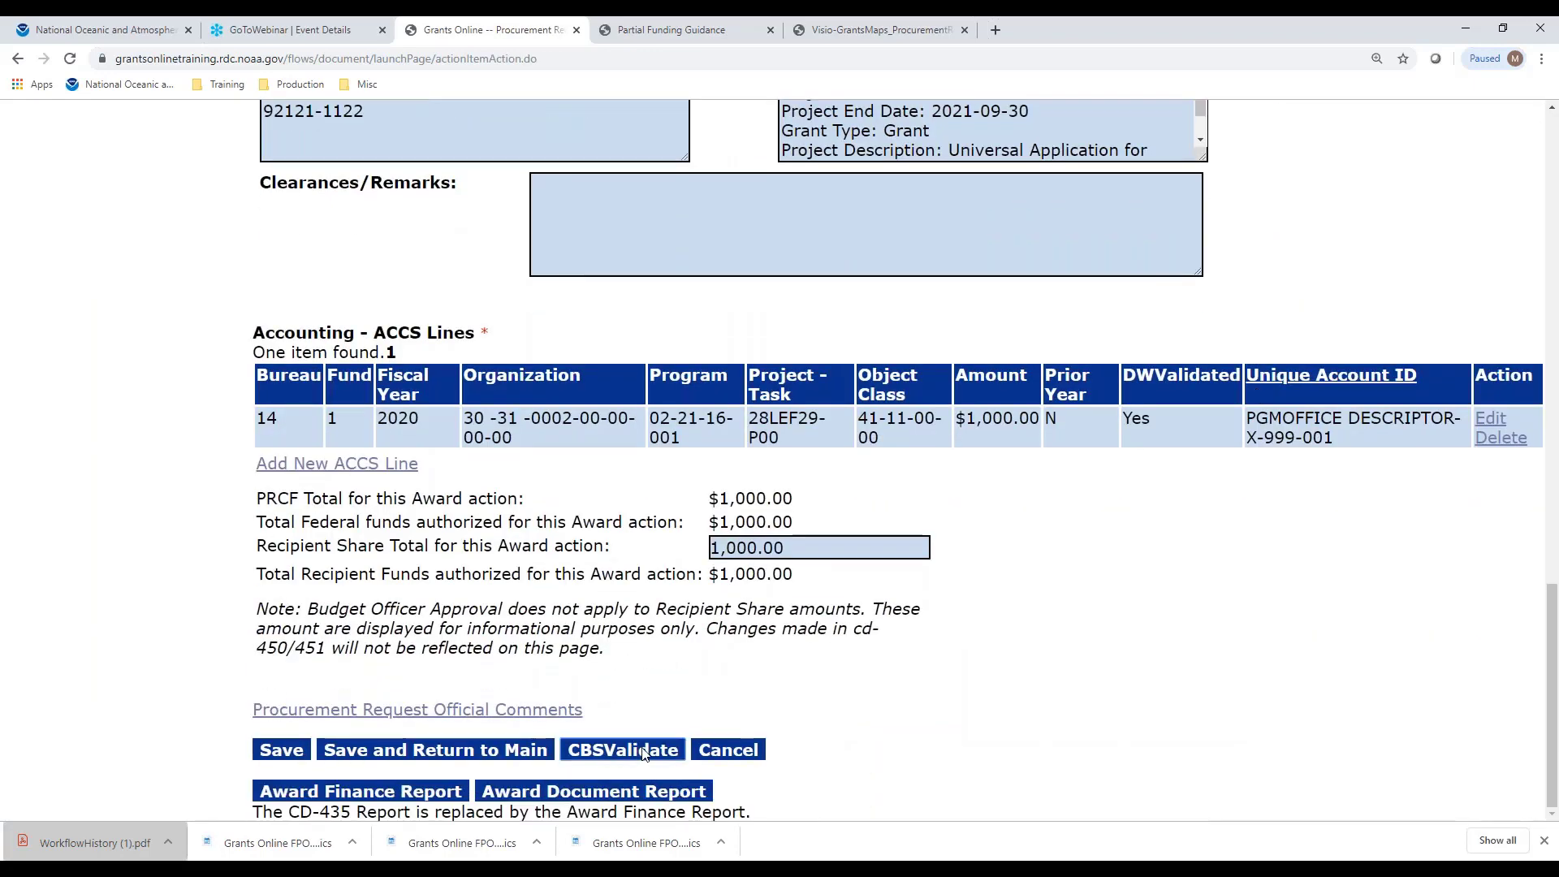
left_click(644, 751)
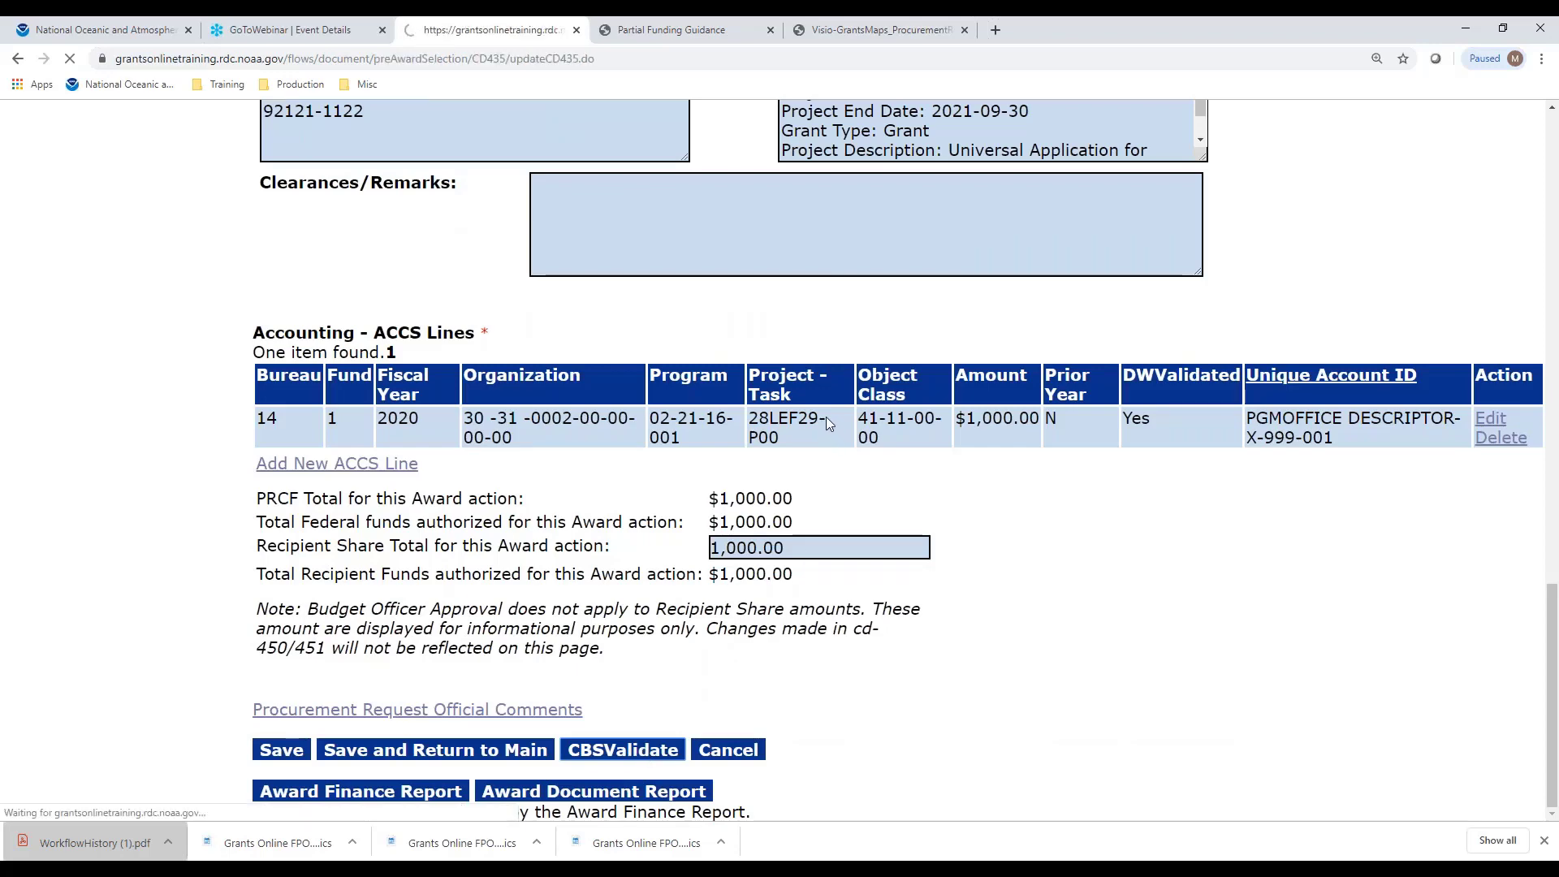
scroll(656, 243, "down", 5)
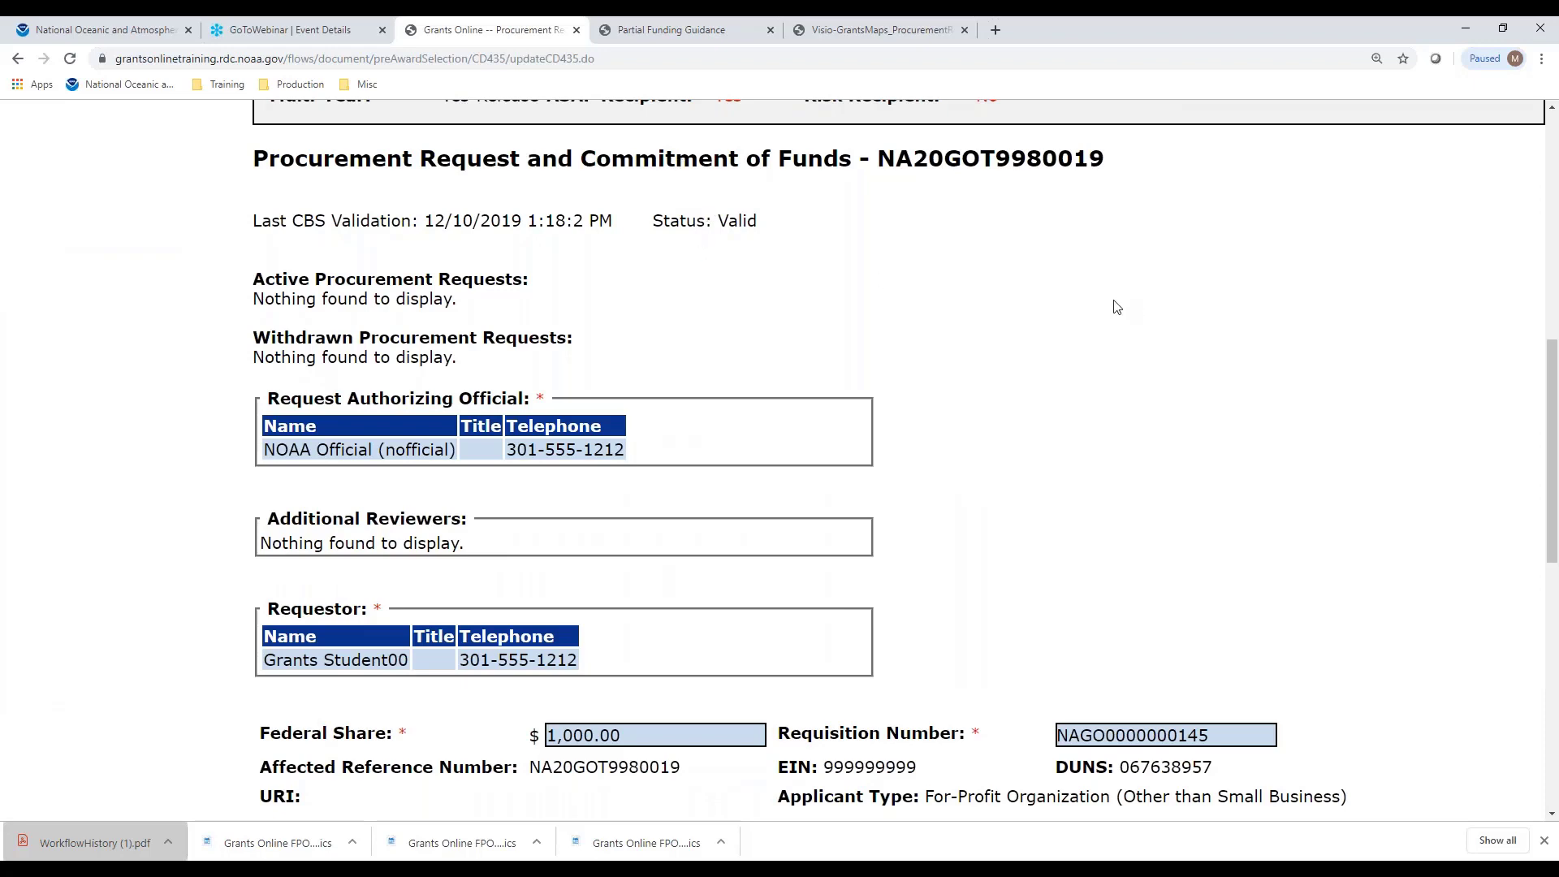
scroll(1097, 299, "down", 8)
scroll(1096, 304, "down", 1)
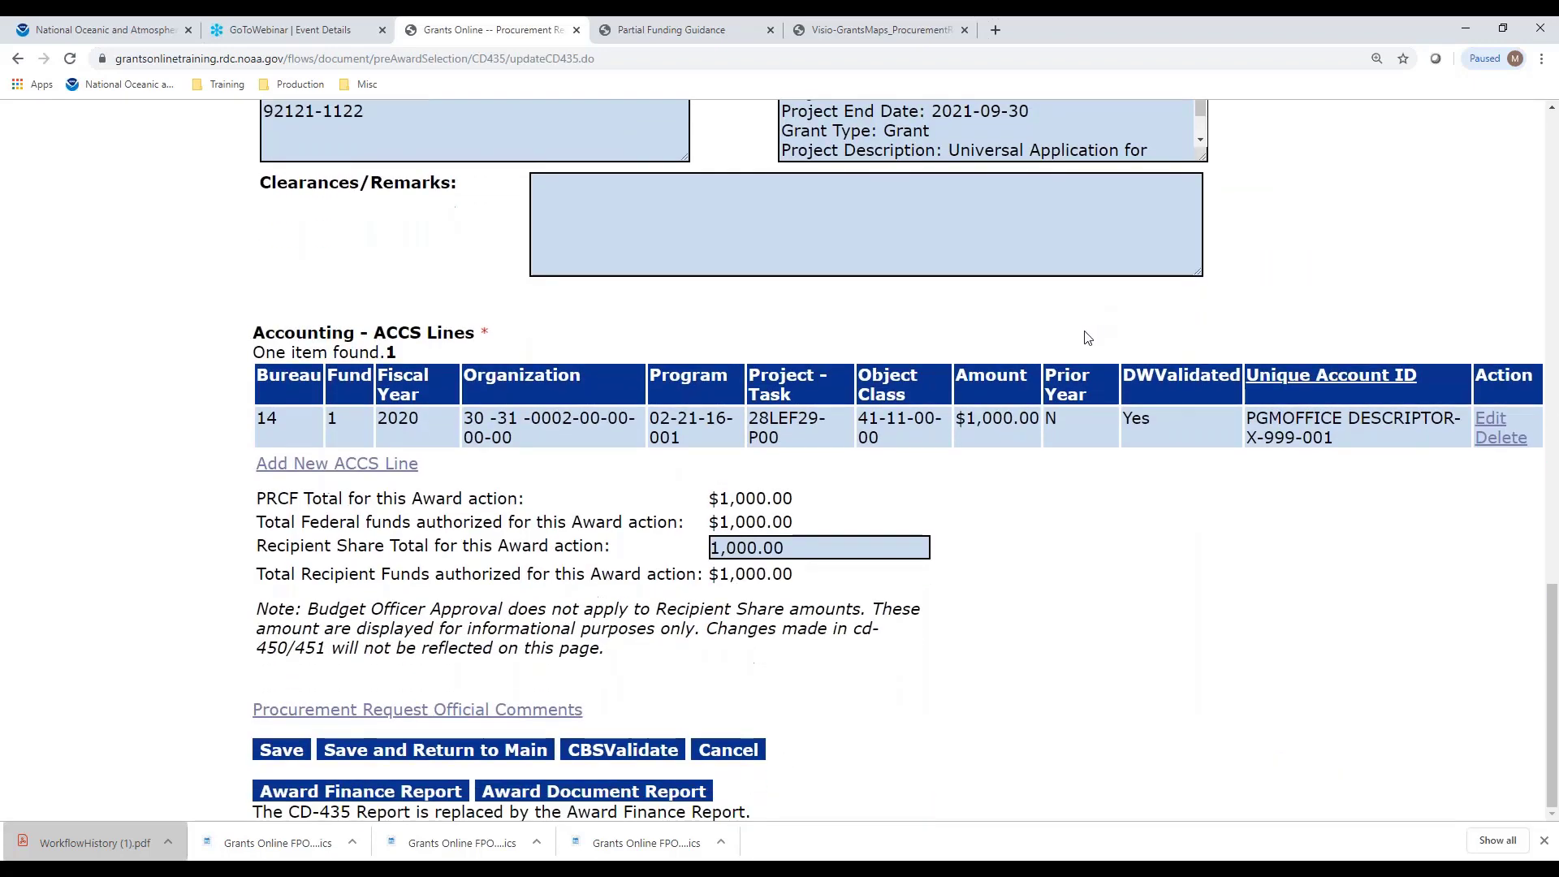
Save and return to main, submit and confirm Approve Procurement Request, then view the workflow PDF
left_click(423, 757)
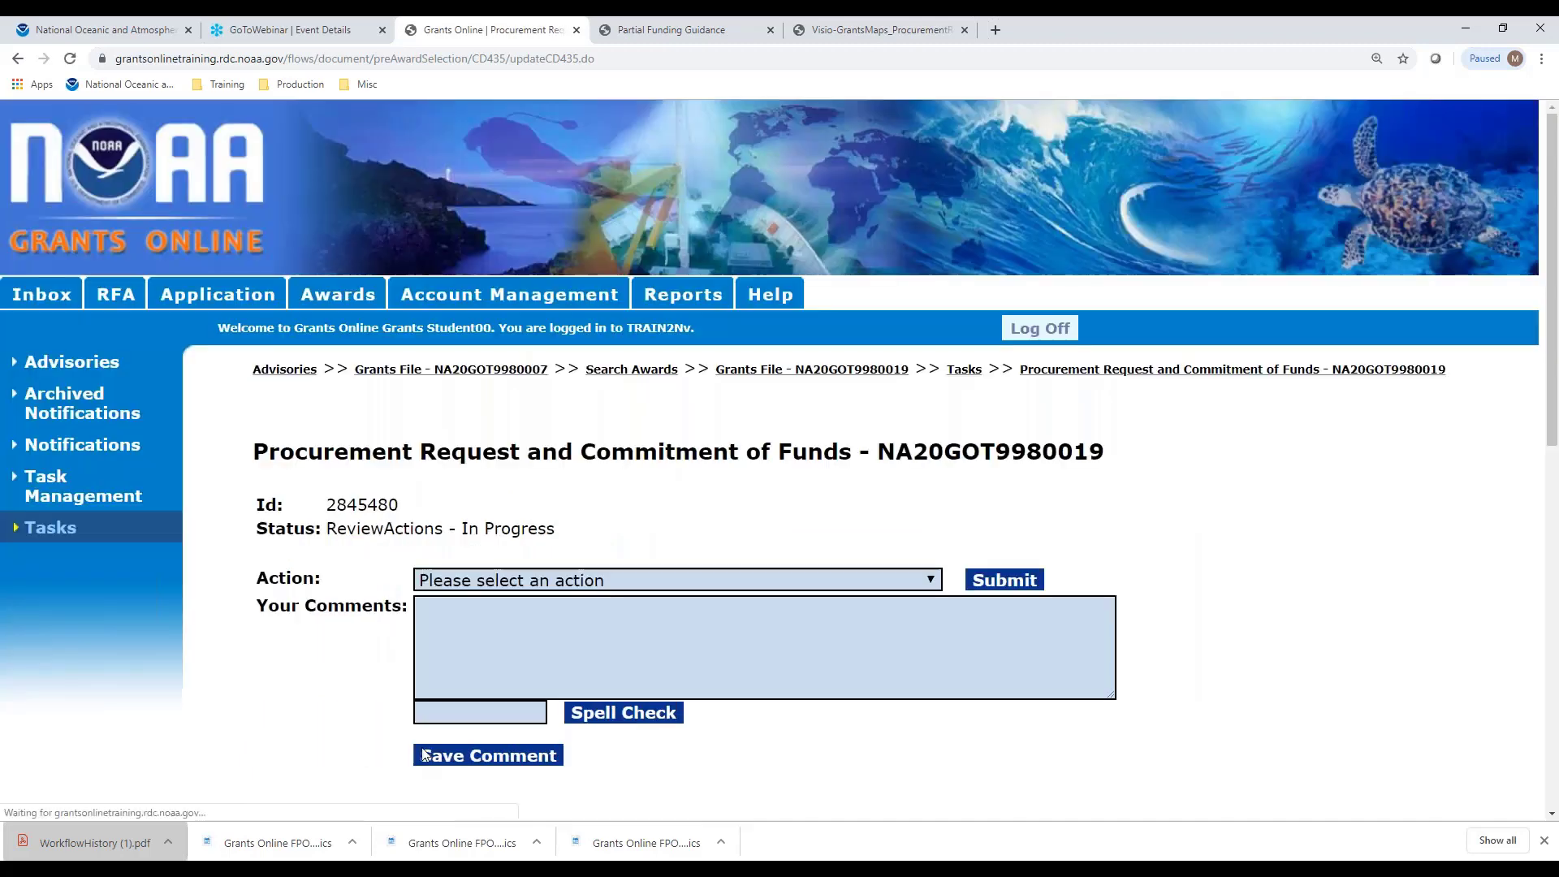
left_click(557, 578)
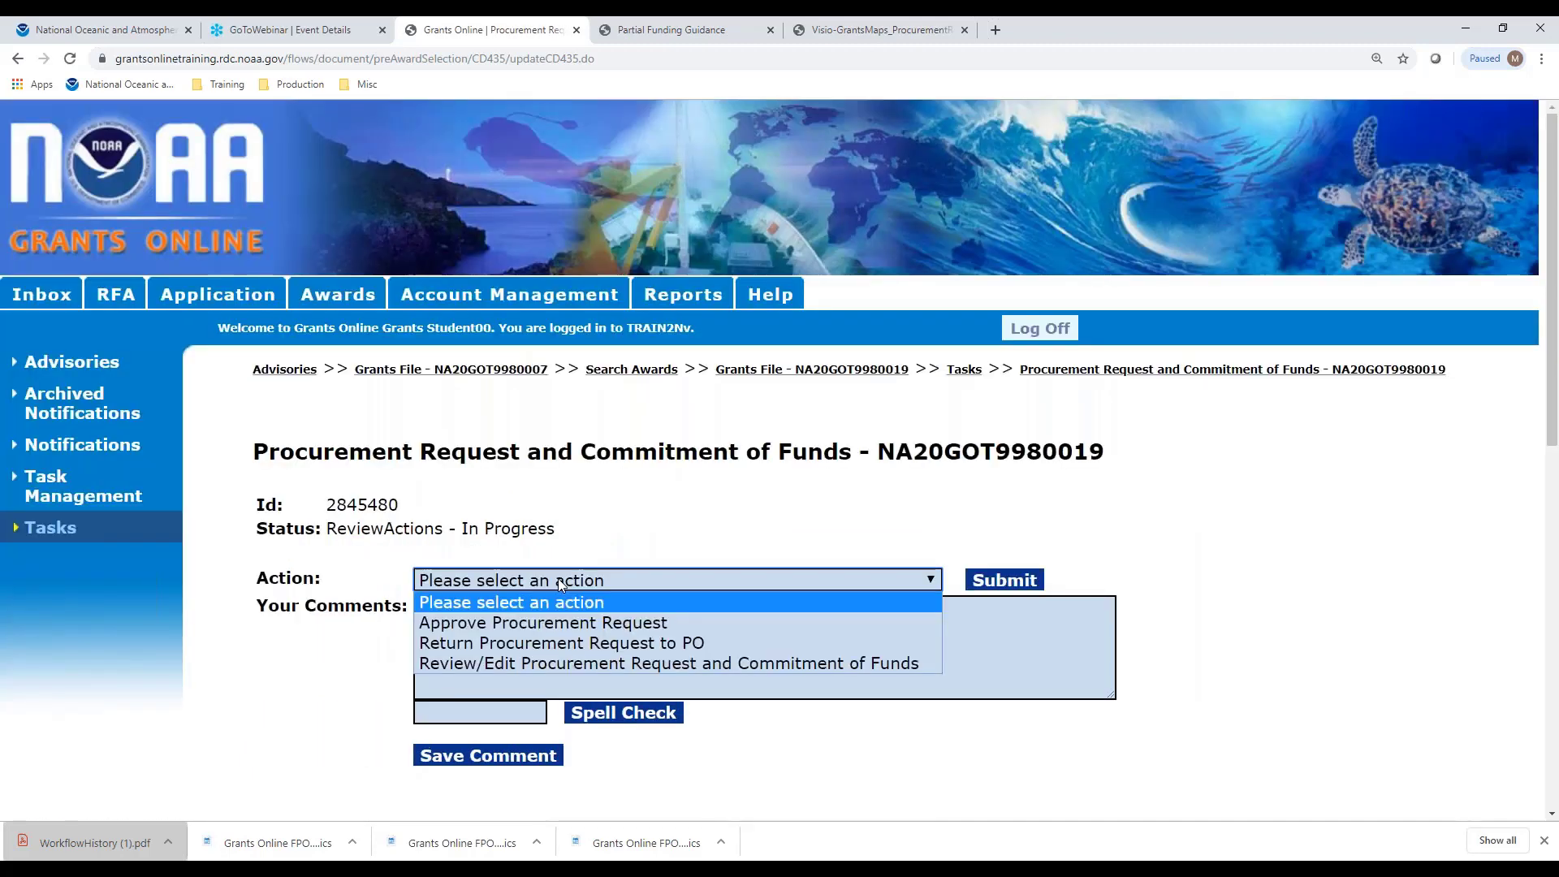
left_click(564, 627)
left_click(983, 586)
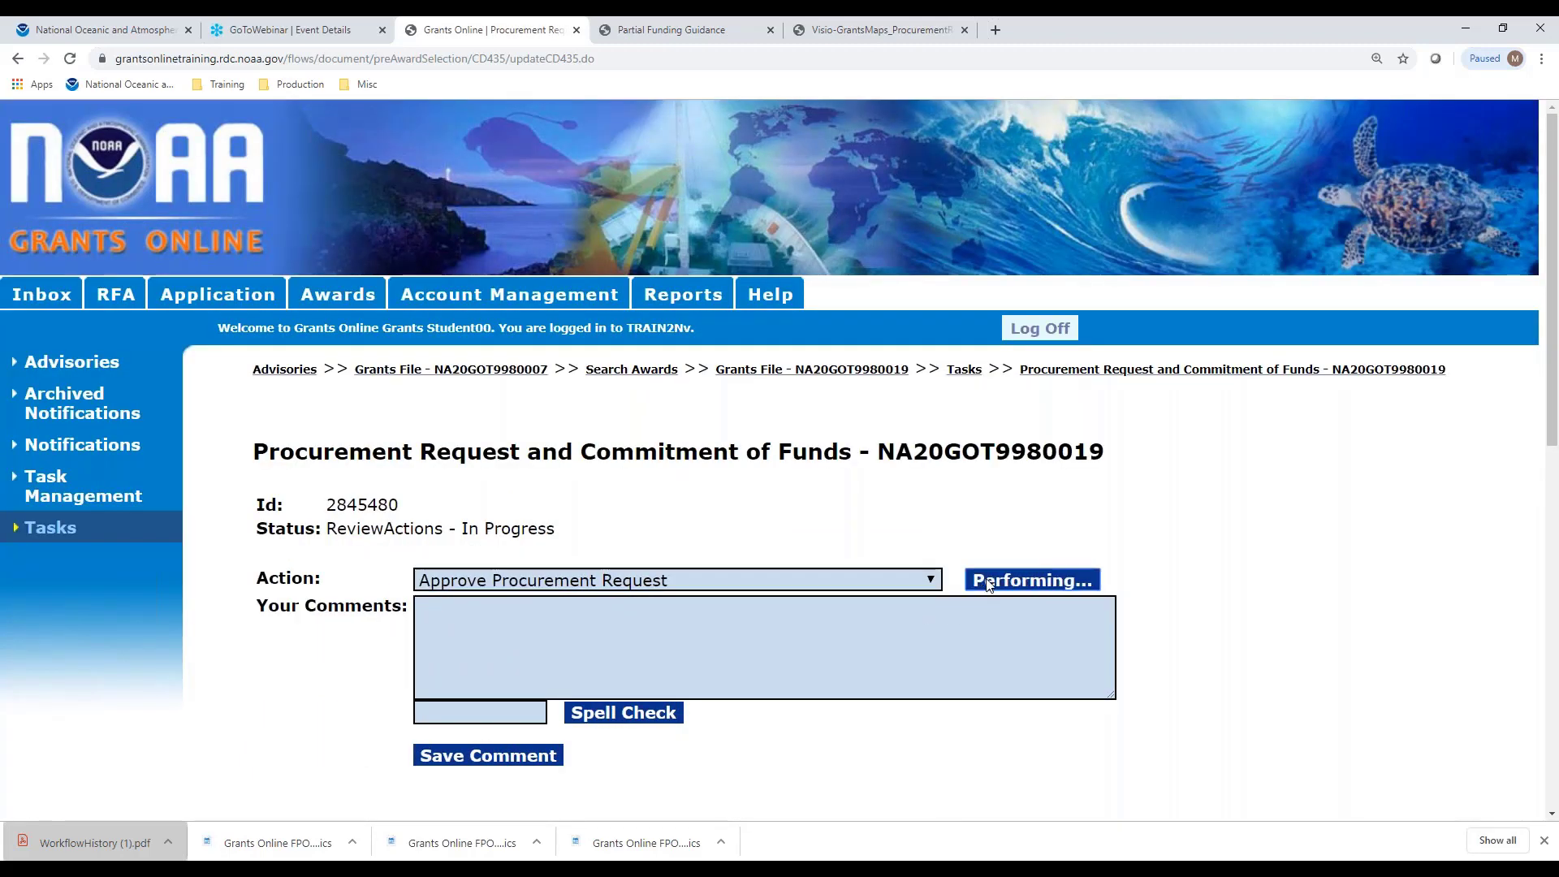
left_click(853, 181)
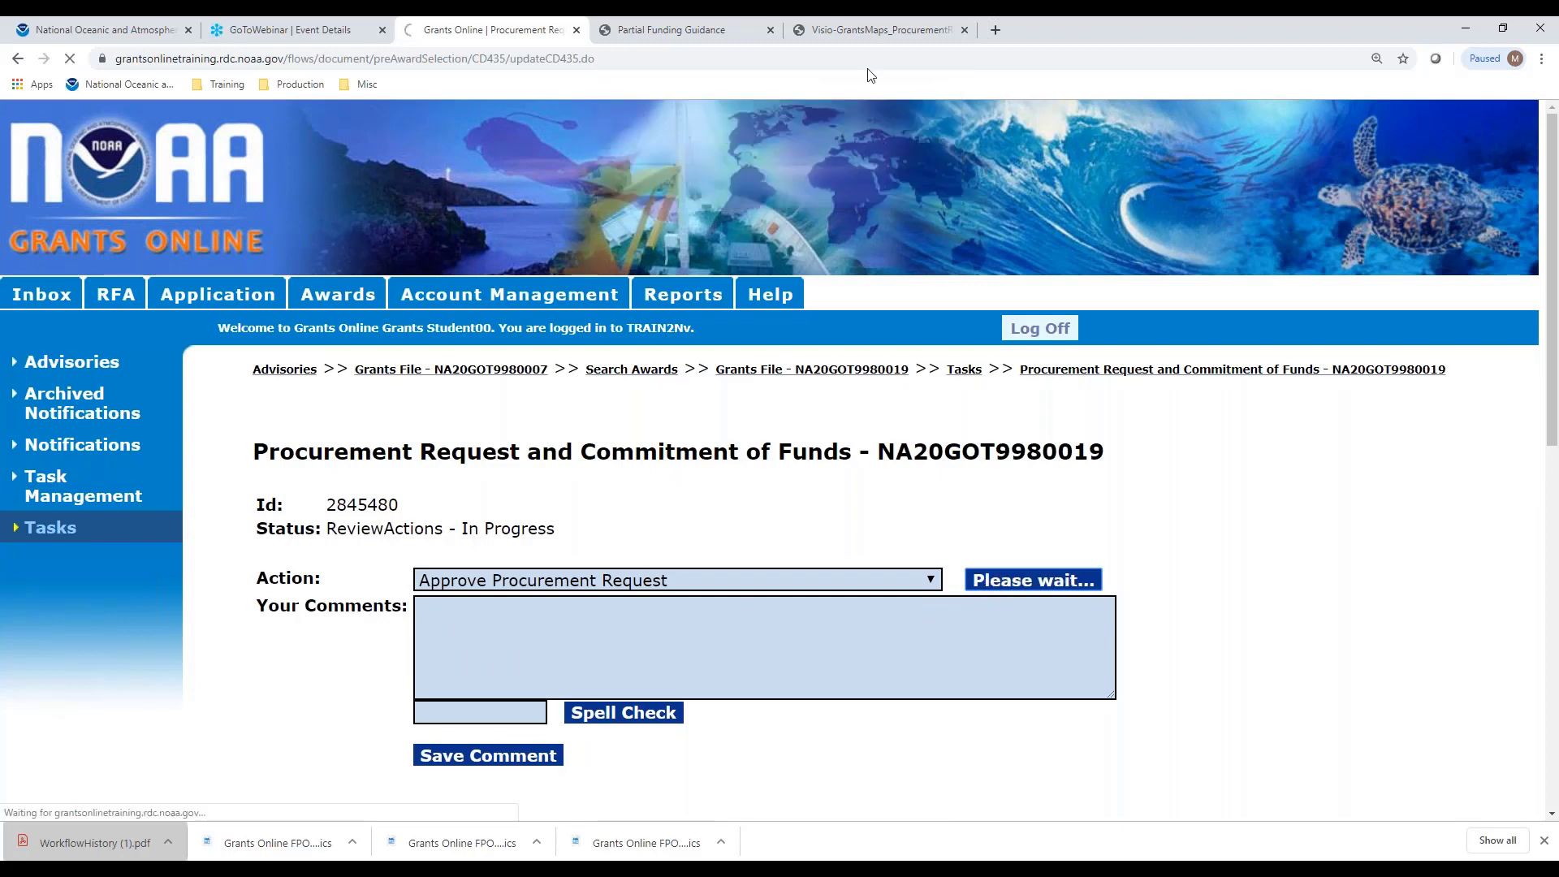
left_click(875, 34)
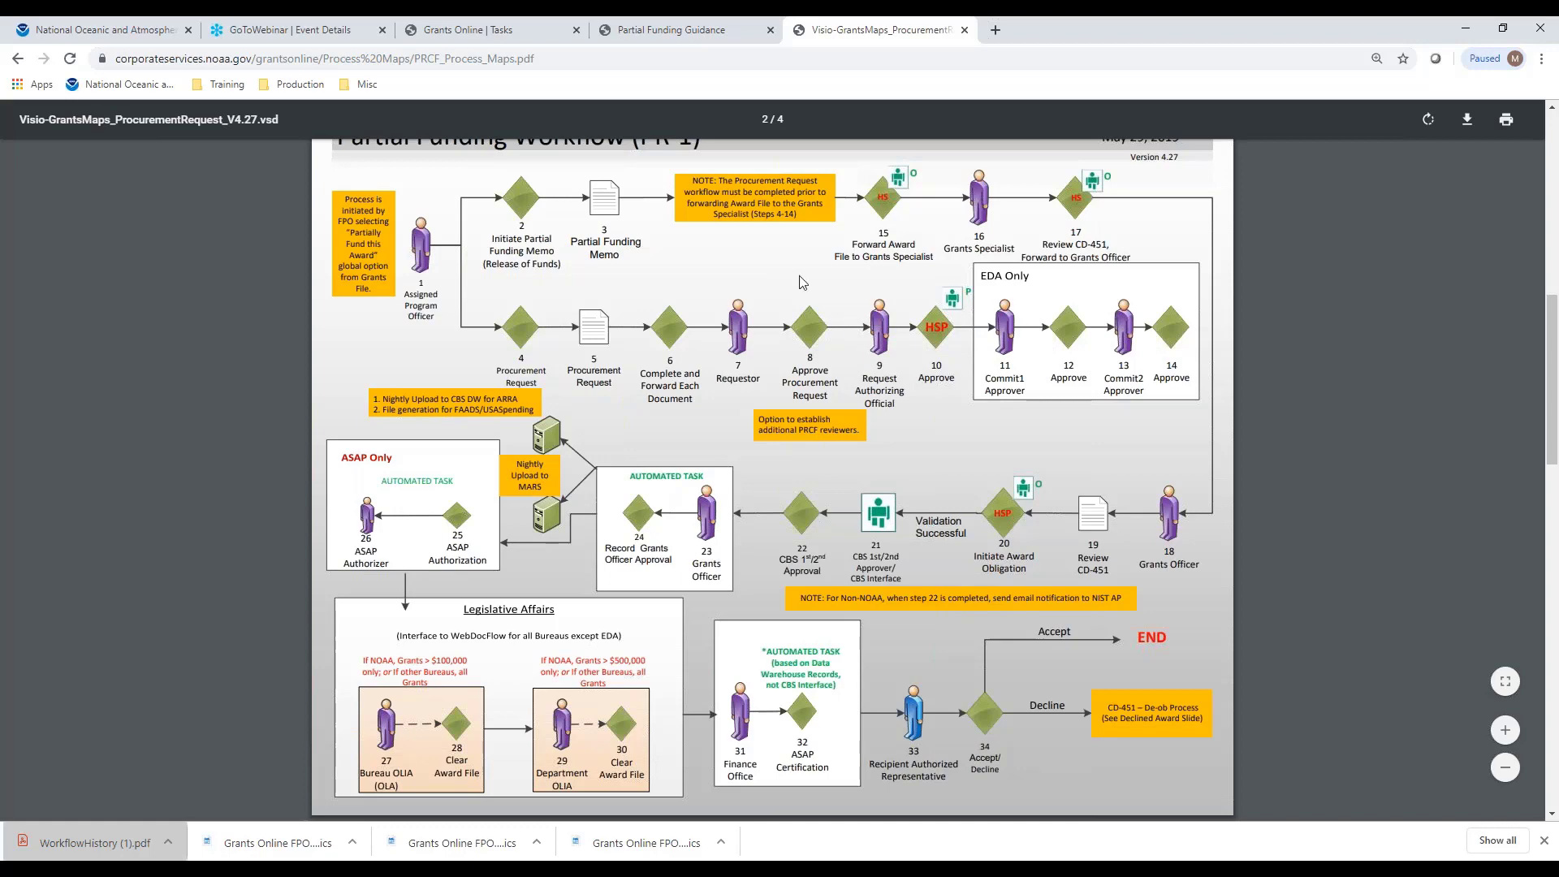
Refresh Tasks, open the NA20GOT9980019 Award File row, and check its Action list without choosing
left_click(447, 32)
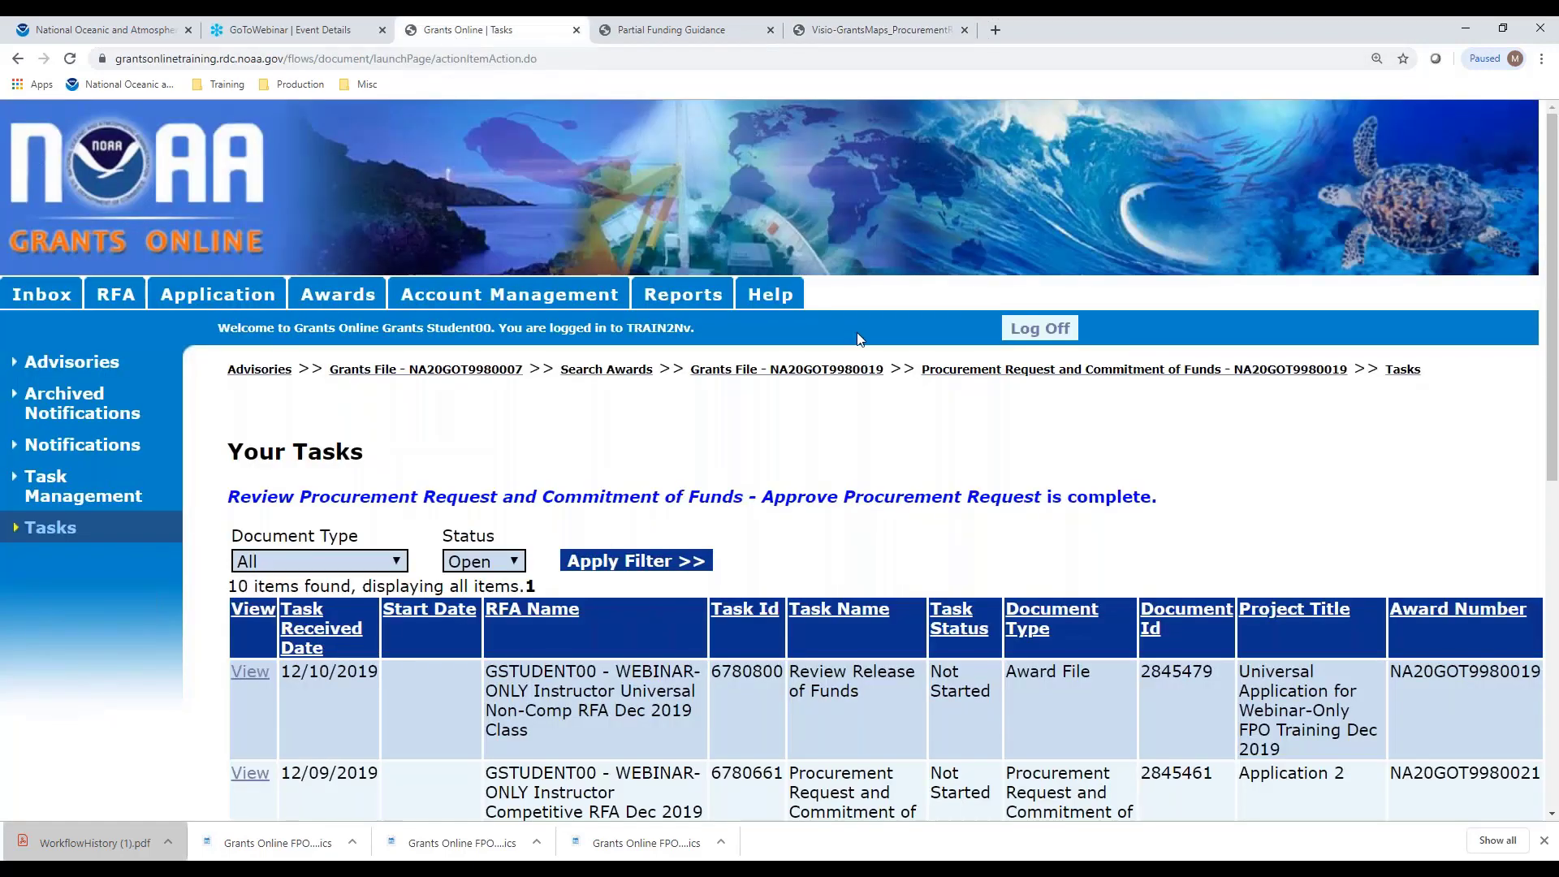
left_click(50, 527)
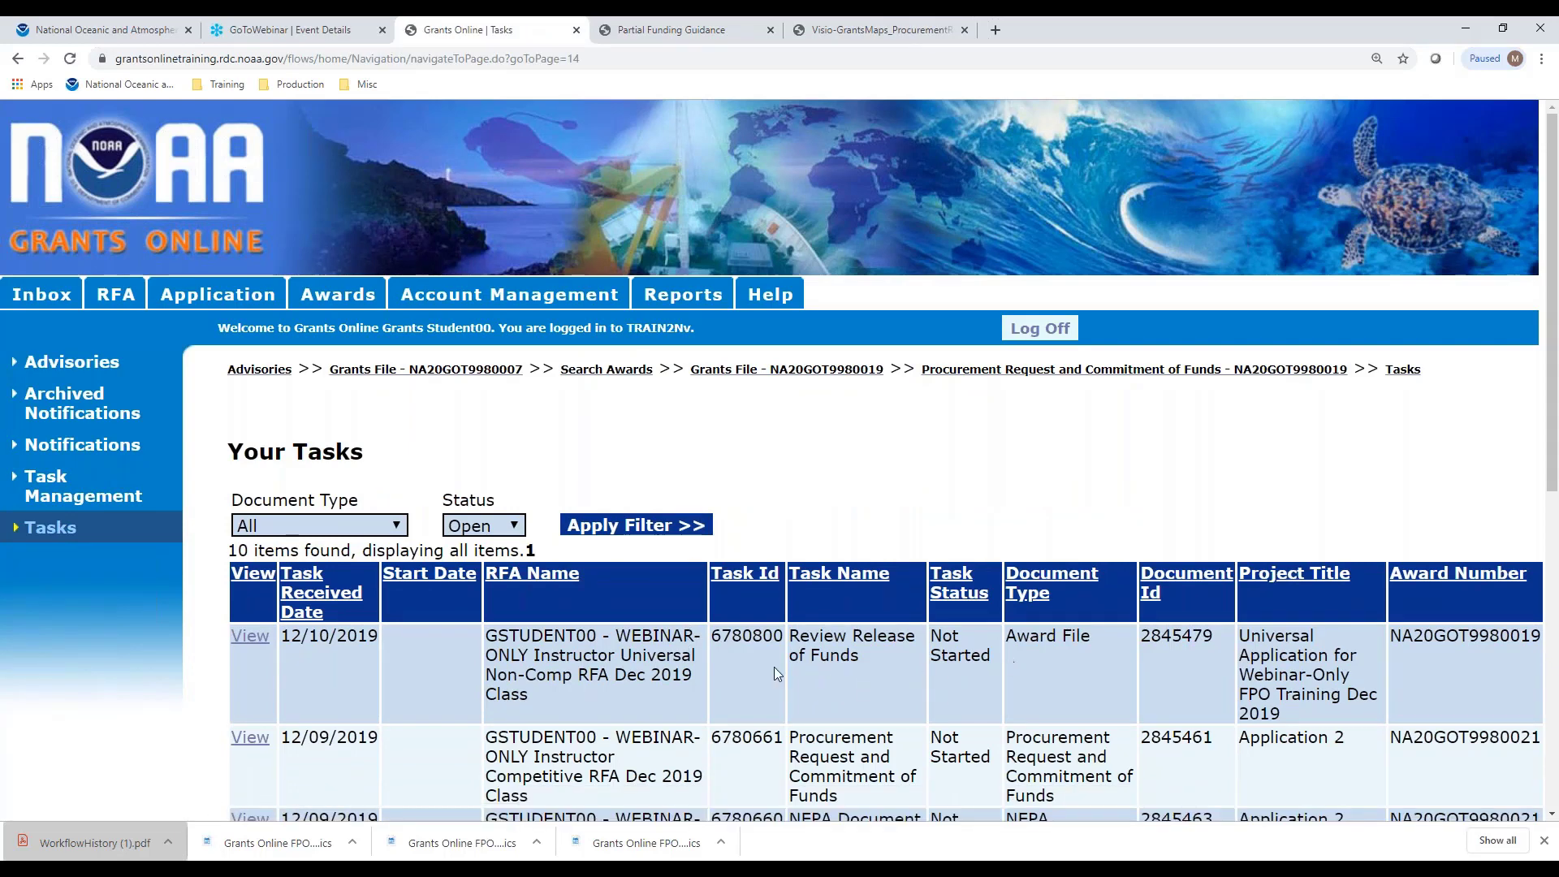
left_click(250, 637)
scroll(791, 472, "down", 7)
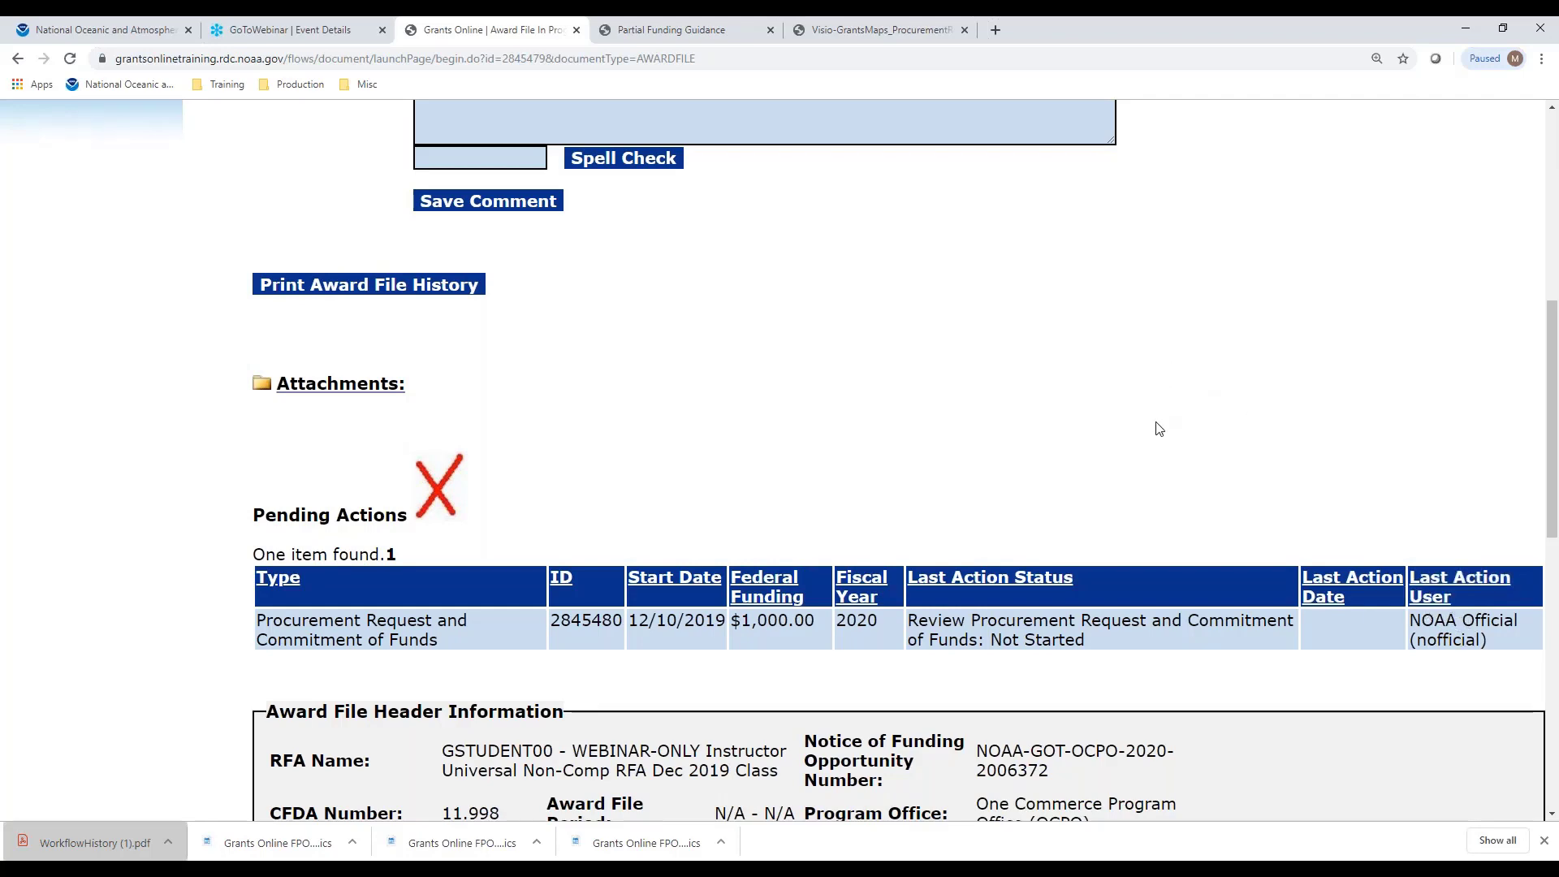
scroll(1137, 410, "up", 2)
scroll(1125, 397, "up", 3)
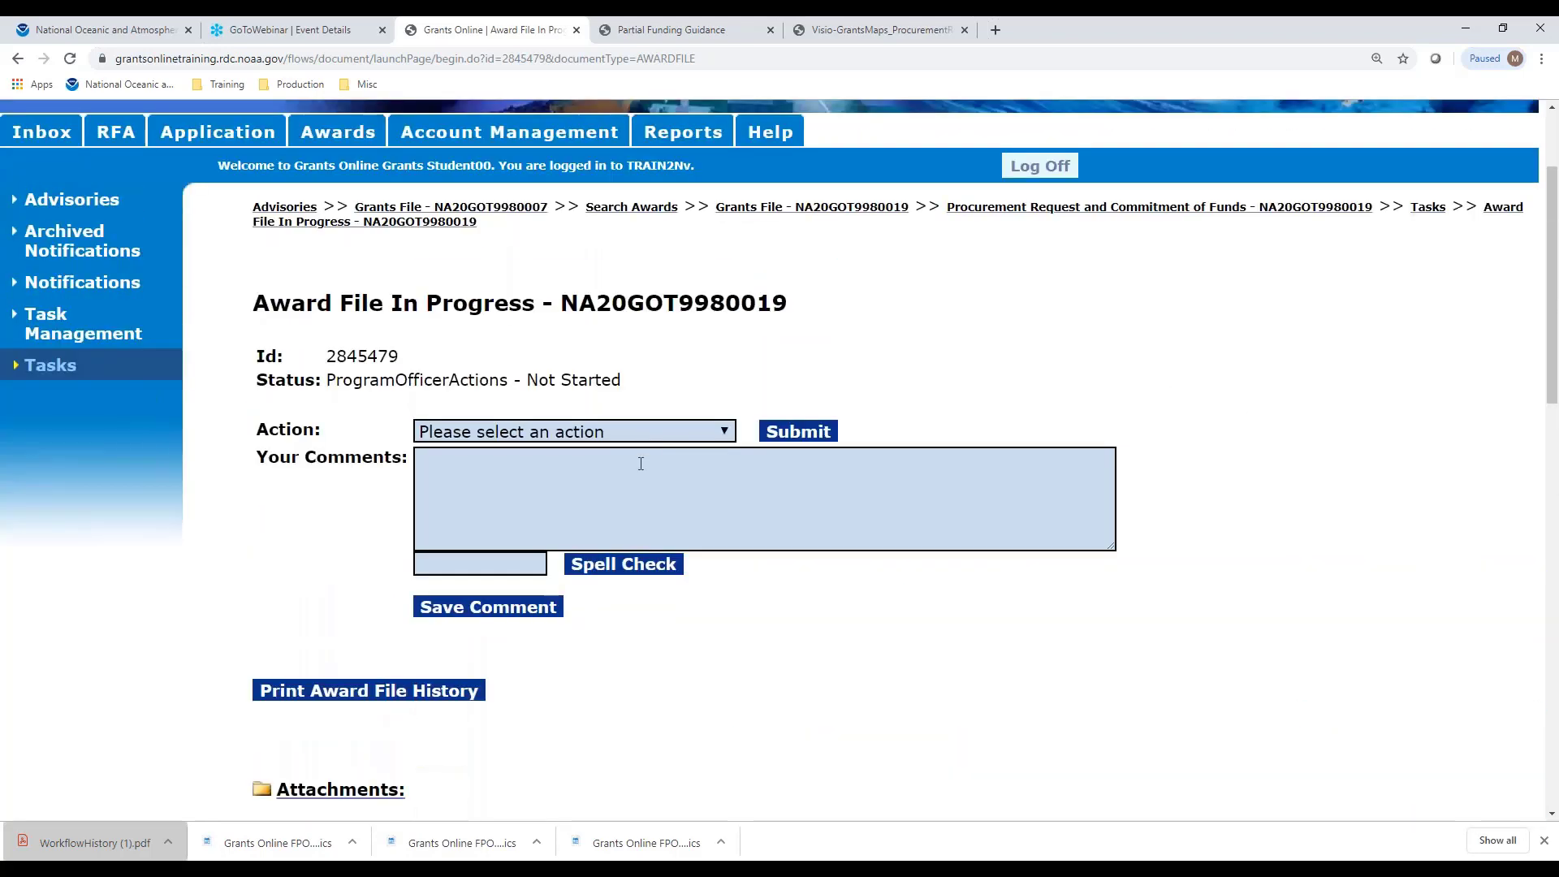
left_click(724, 431)
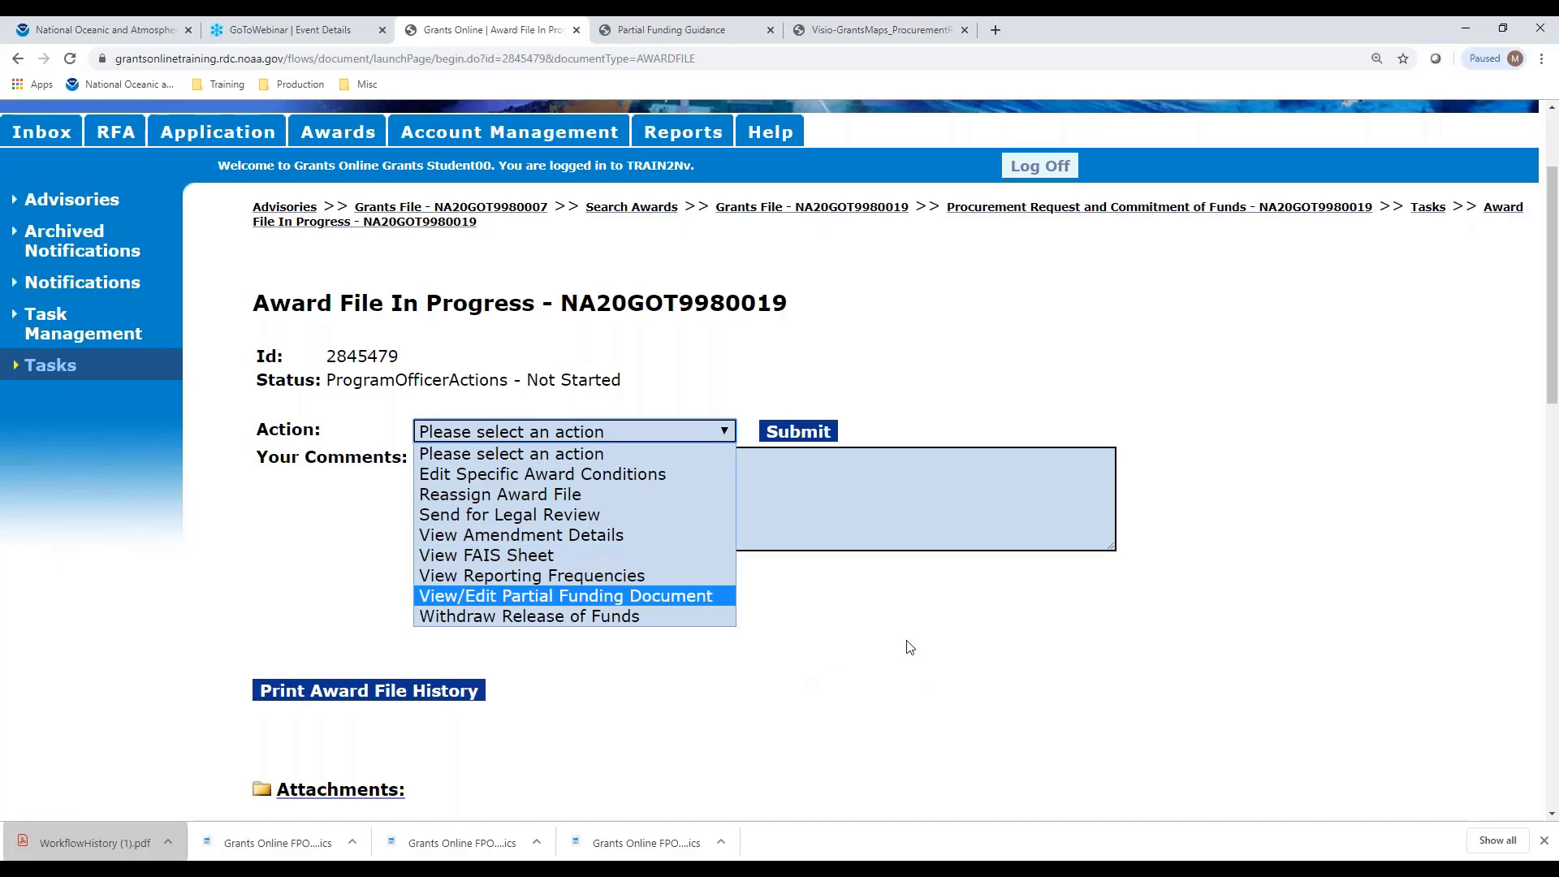
left_click(991, 638)
Log off and sign back in with the authorizing official's account, accepting the Notice to Users
left_click(1027, 167)
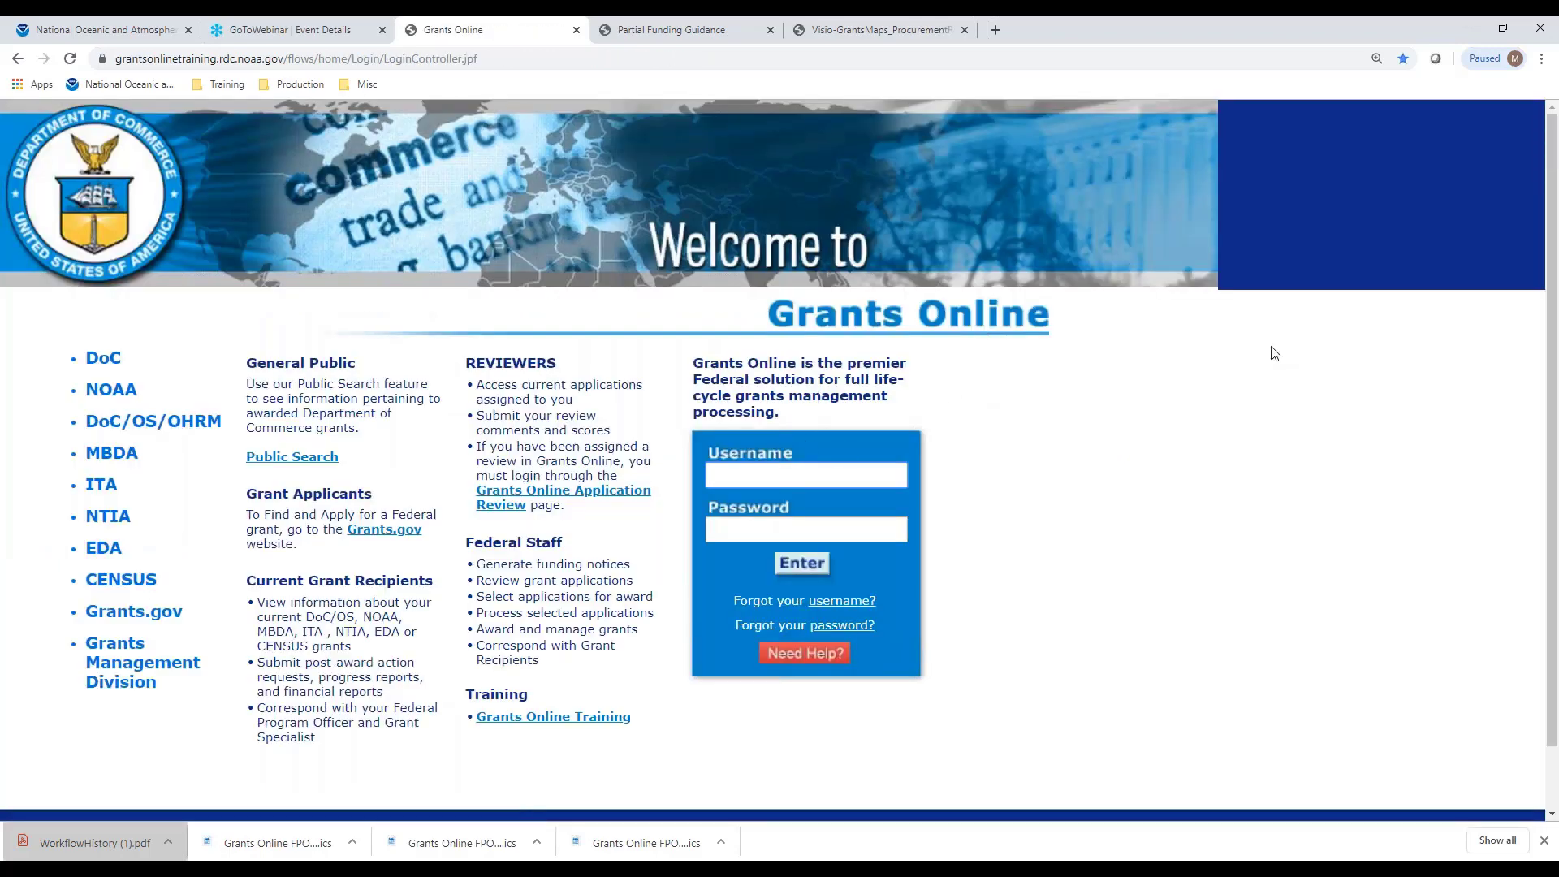
type("nofficial")
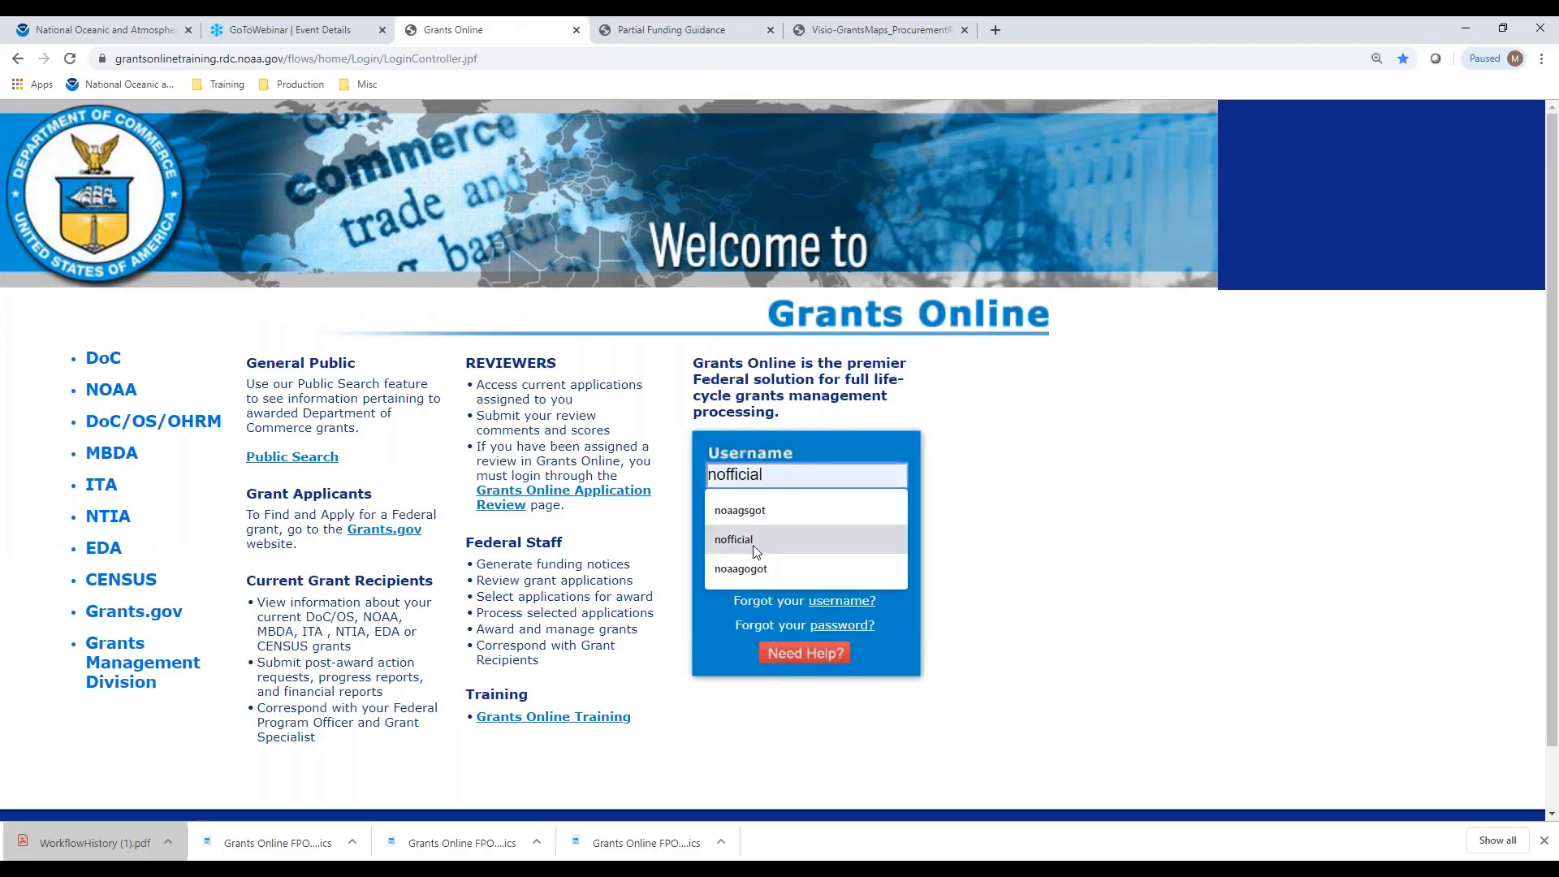
left_click(759, 541)
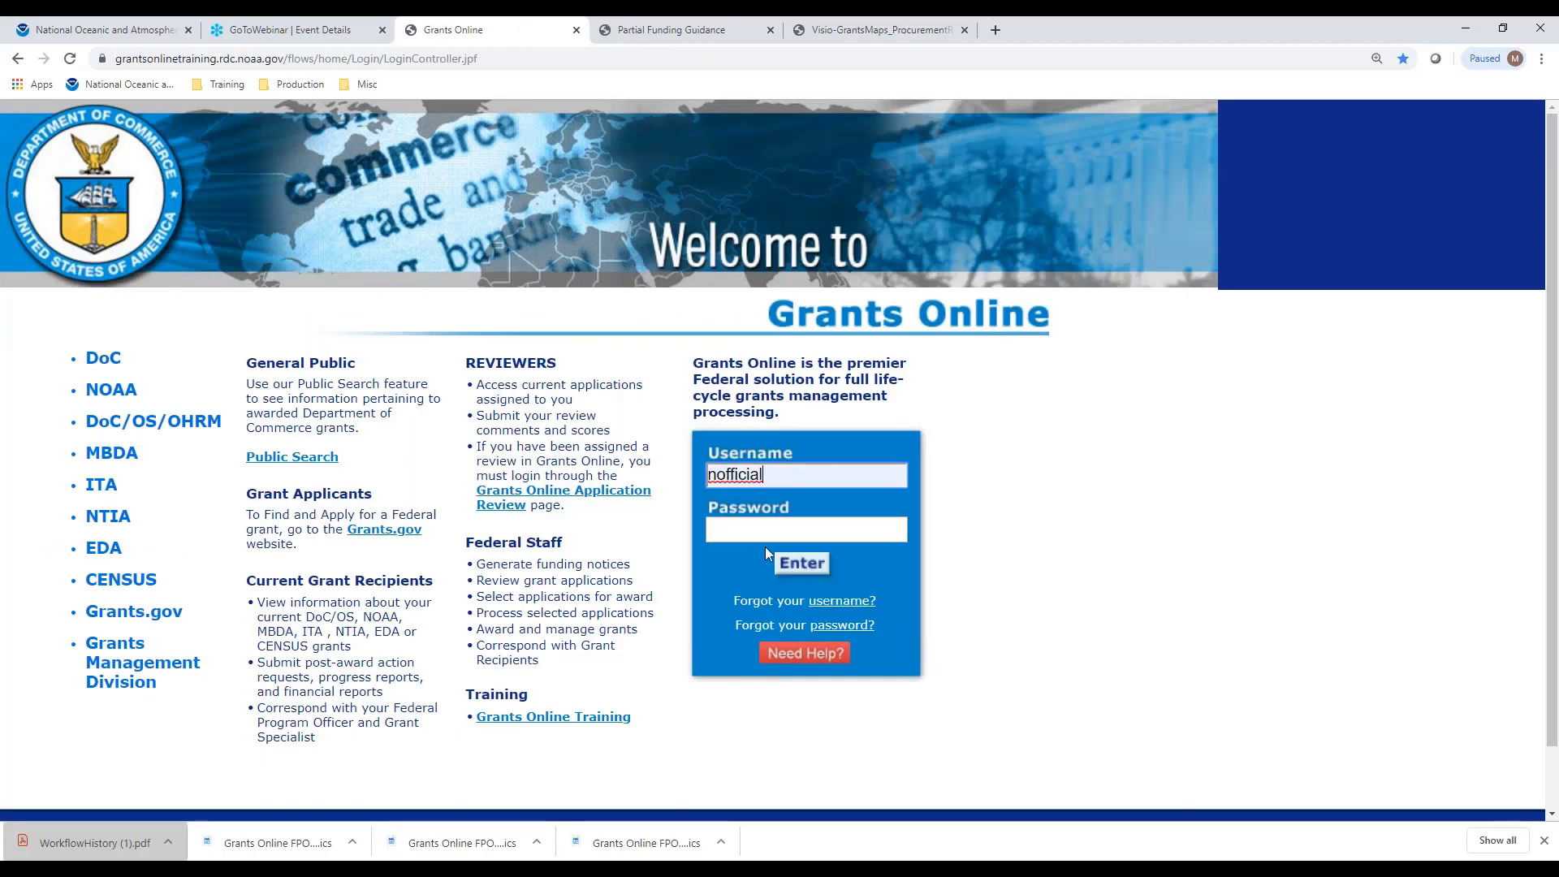
type("•••")
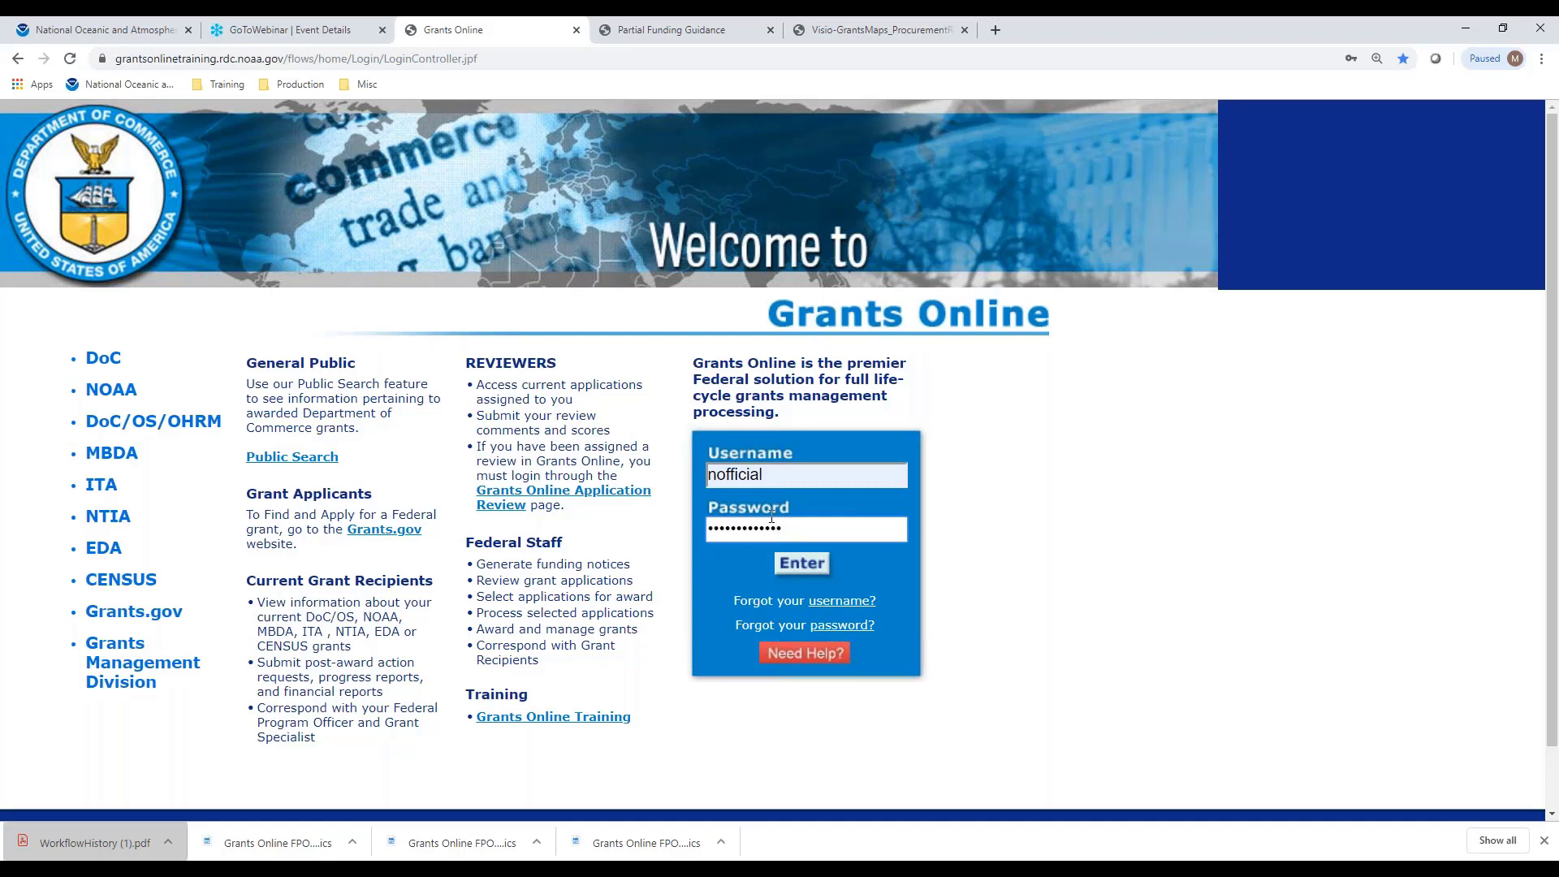
key("Return")
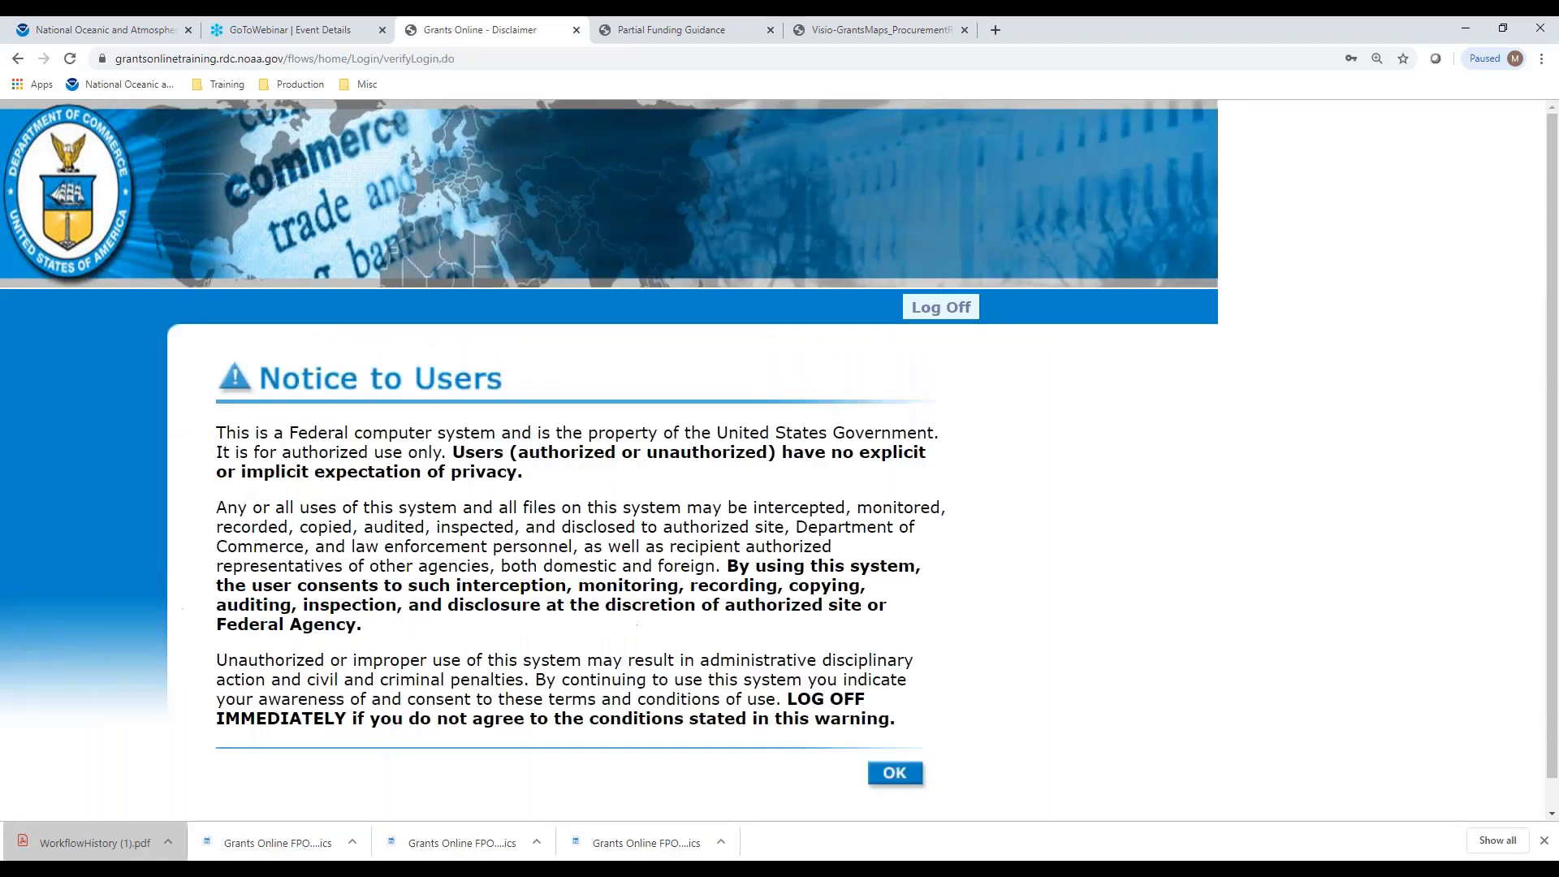
left_click(896, 773)
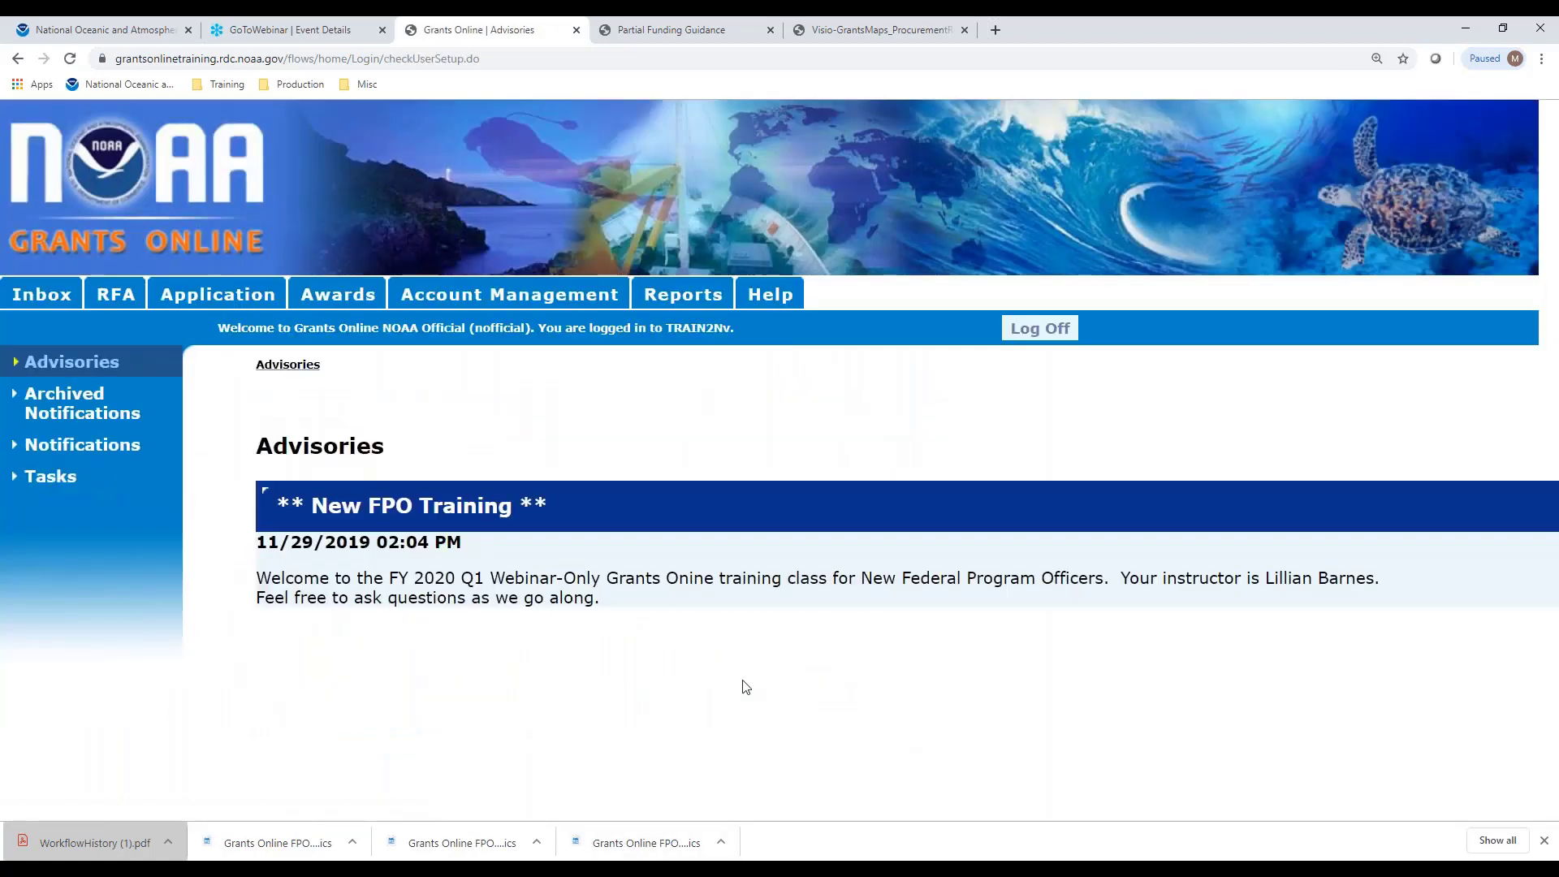
From Tasks, submit and confirm Approve Procurement Request on the NA20GOT9980019 review task
left_click(51, 477)
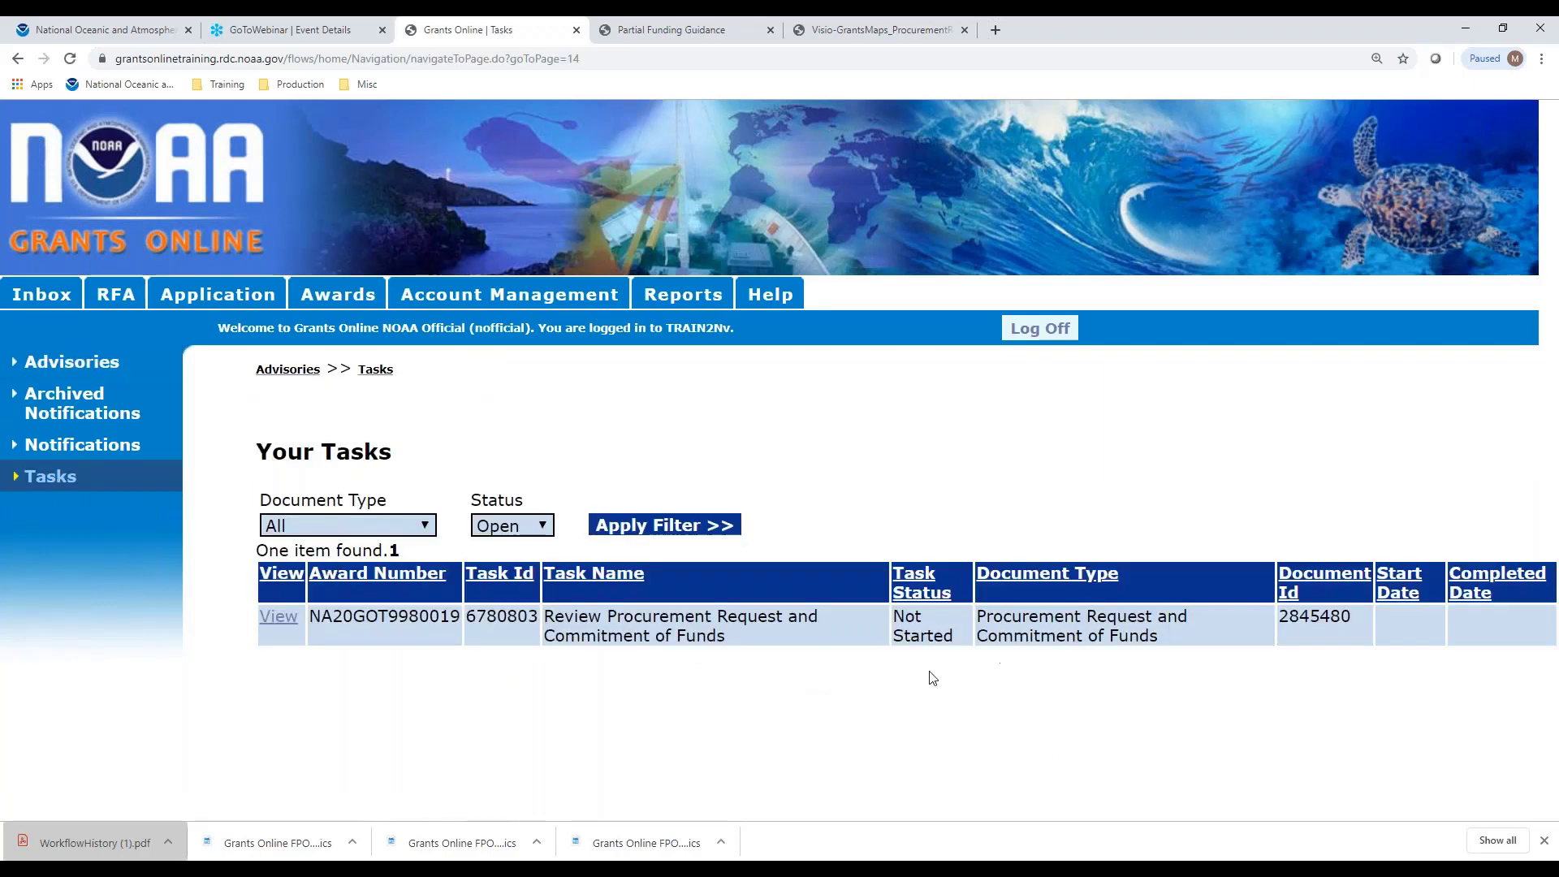
left_click(277, 619)
left_click(610, 581)
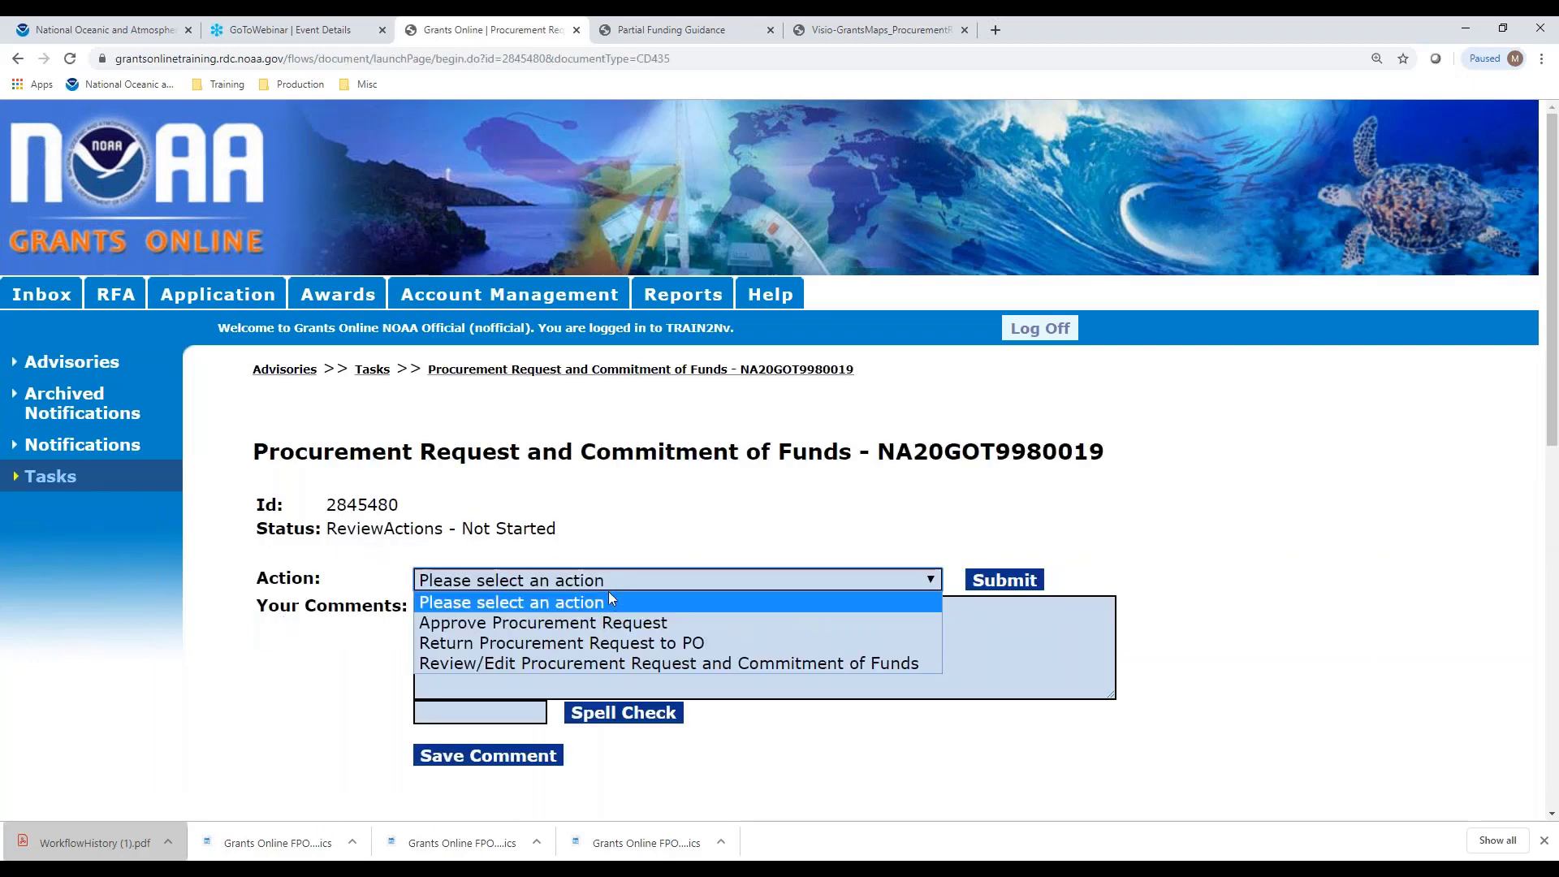
left_click(616, 625)
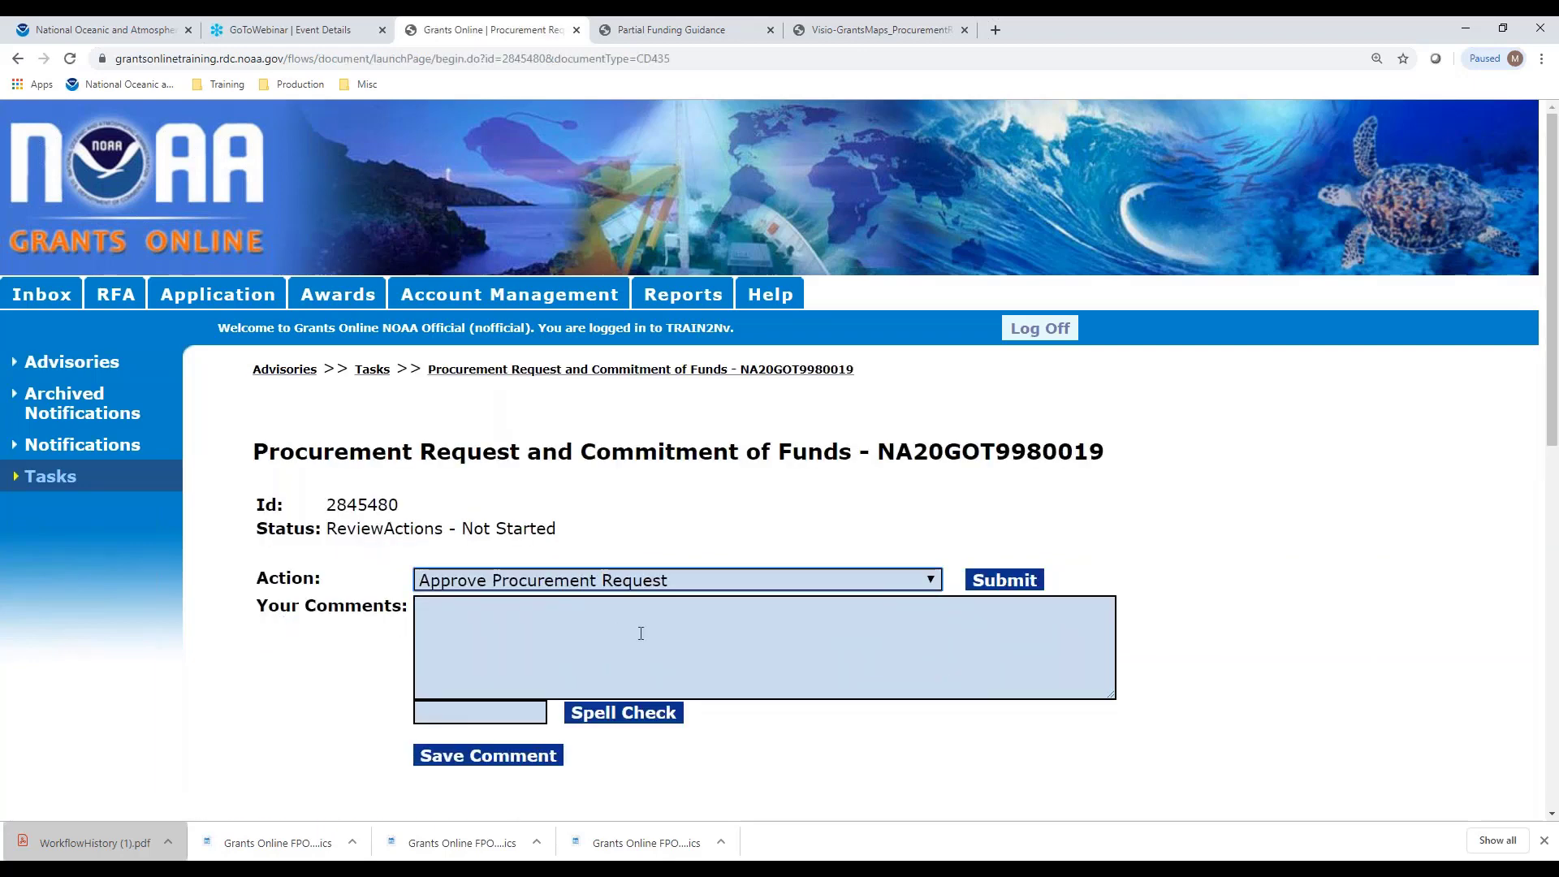
left_click(1023, 581)
left_click(863, 184)
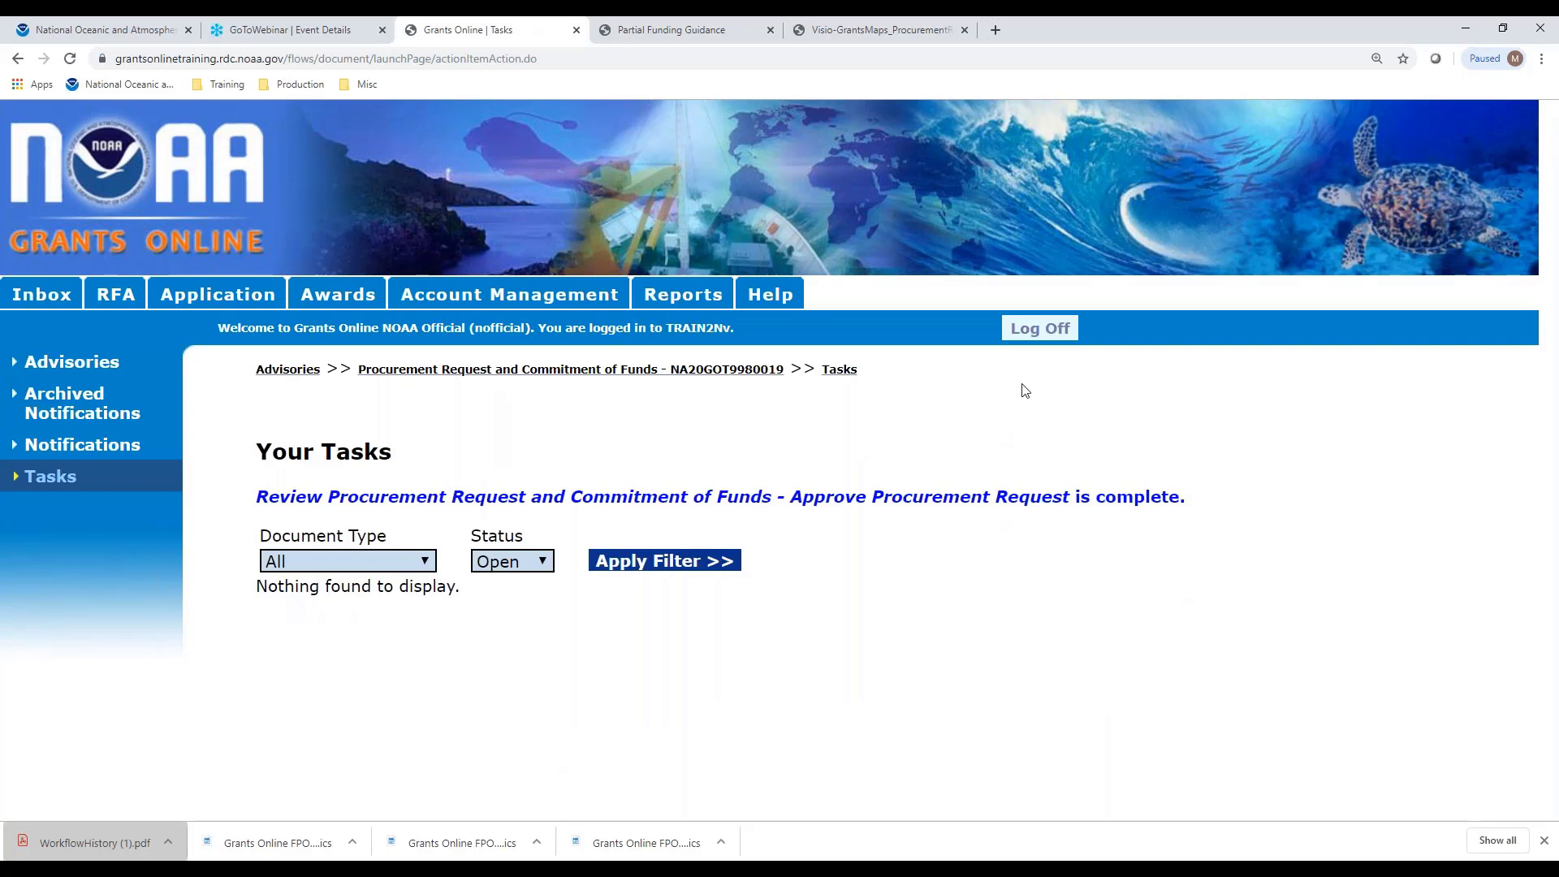
Sign back in with the program officer's account, accept the notice, and list its 10 open tasks
left_click(1028, 340)
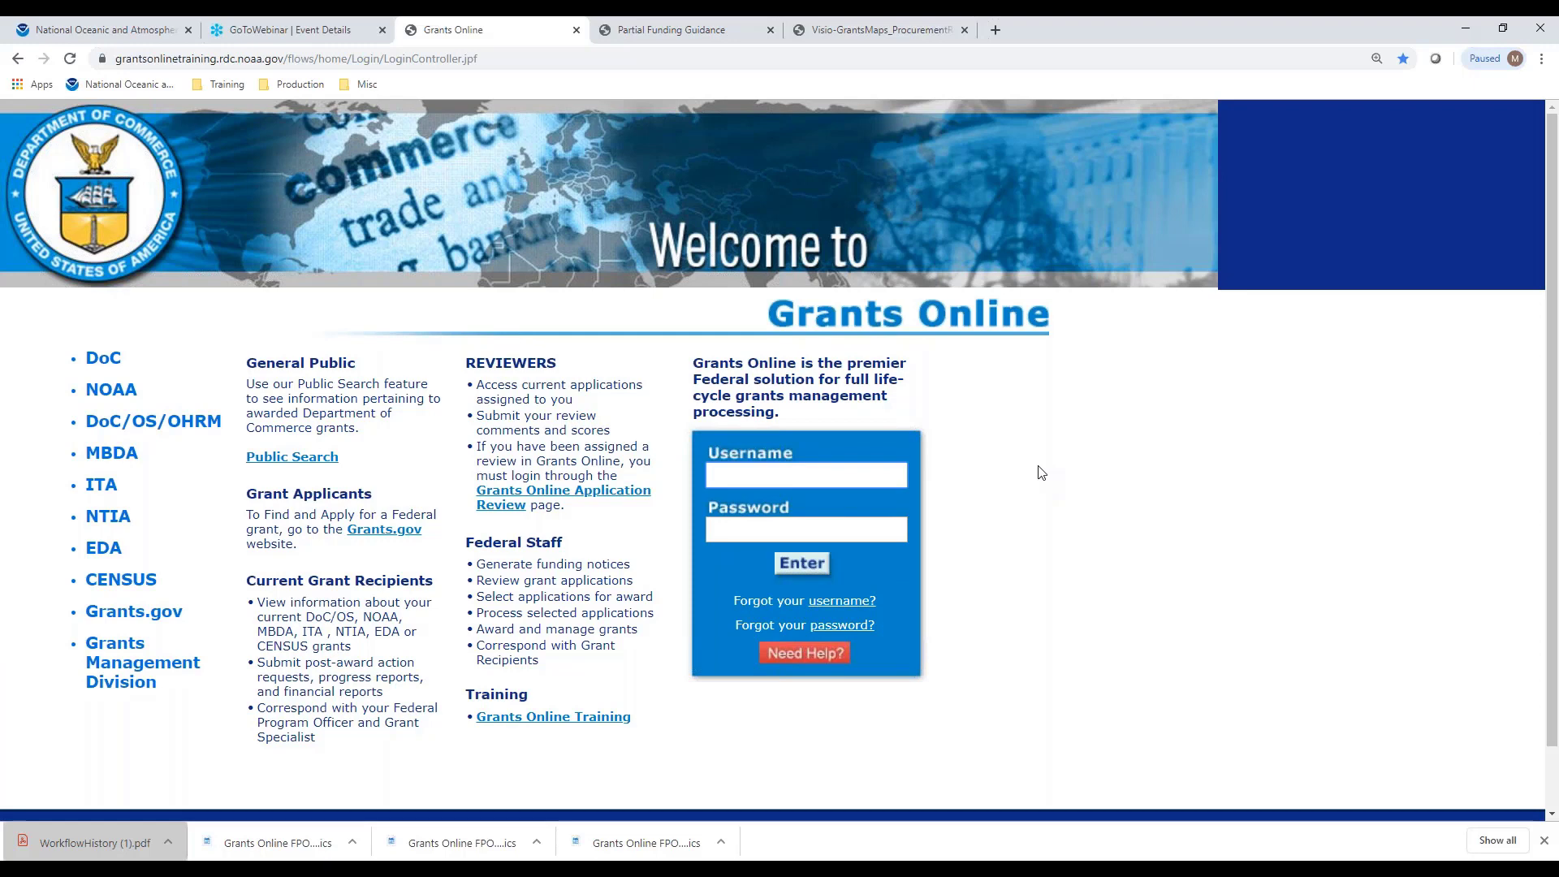
type("D")
type("g")
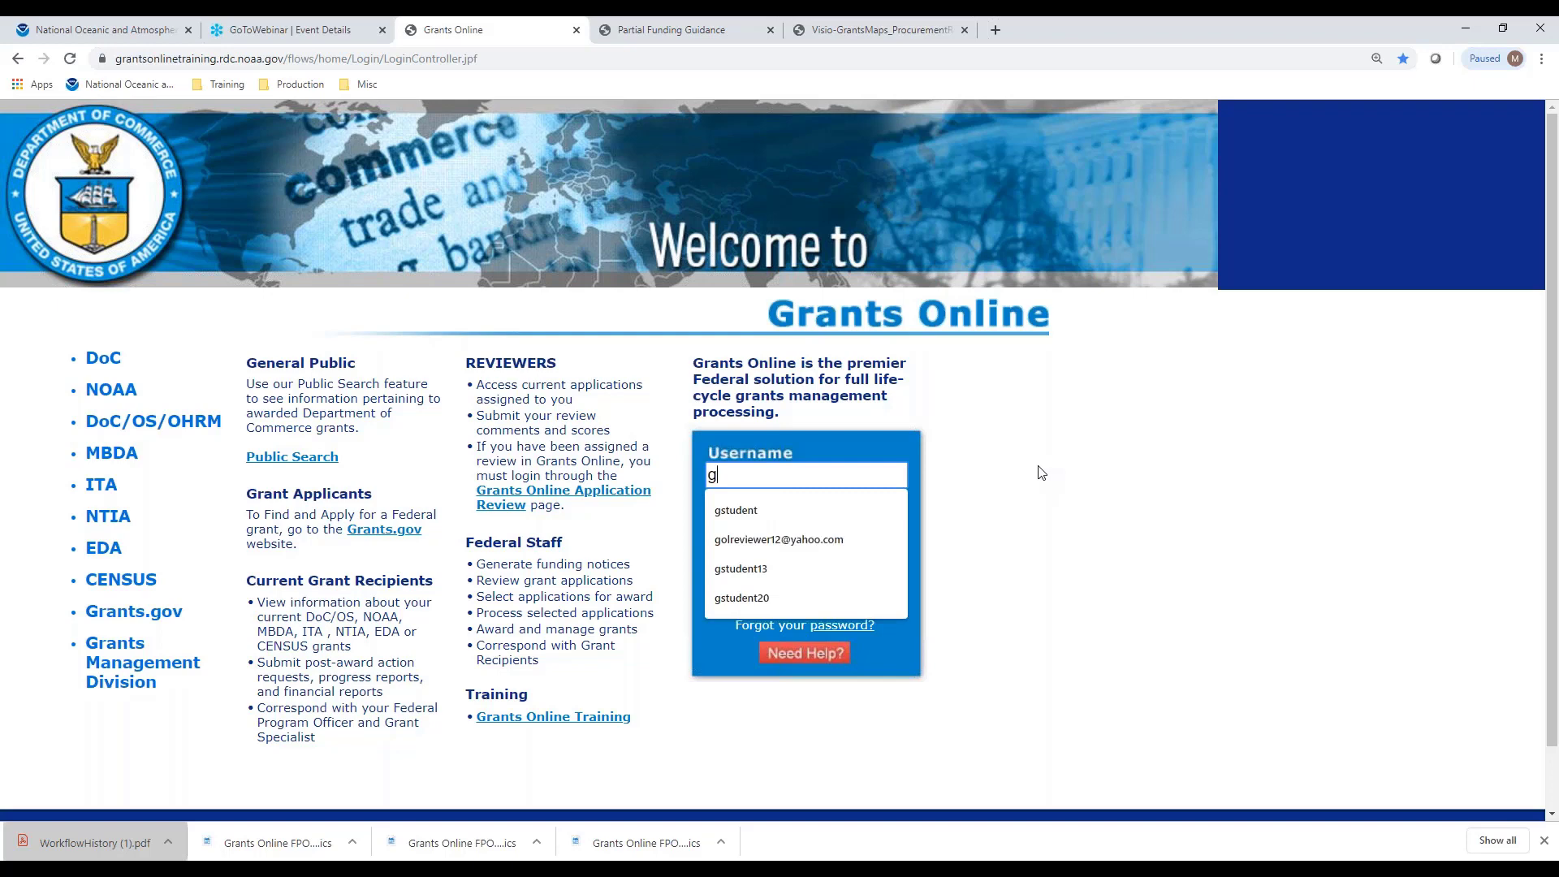
left_click(735, 510)
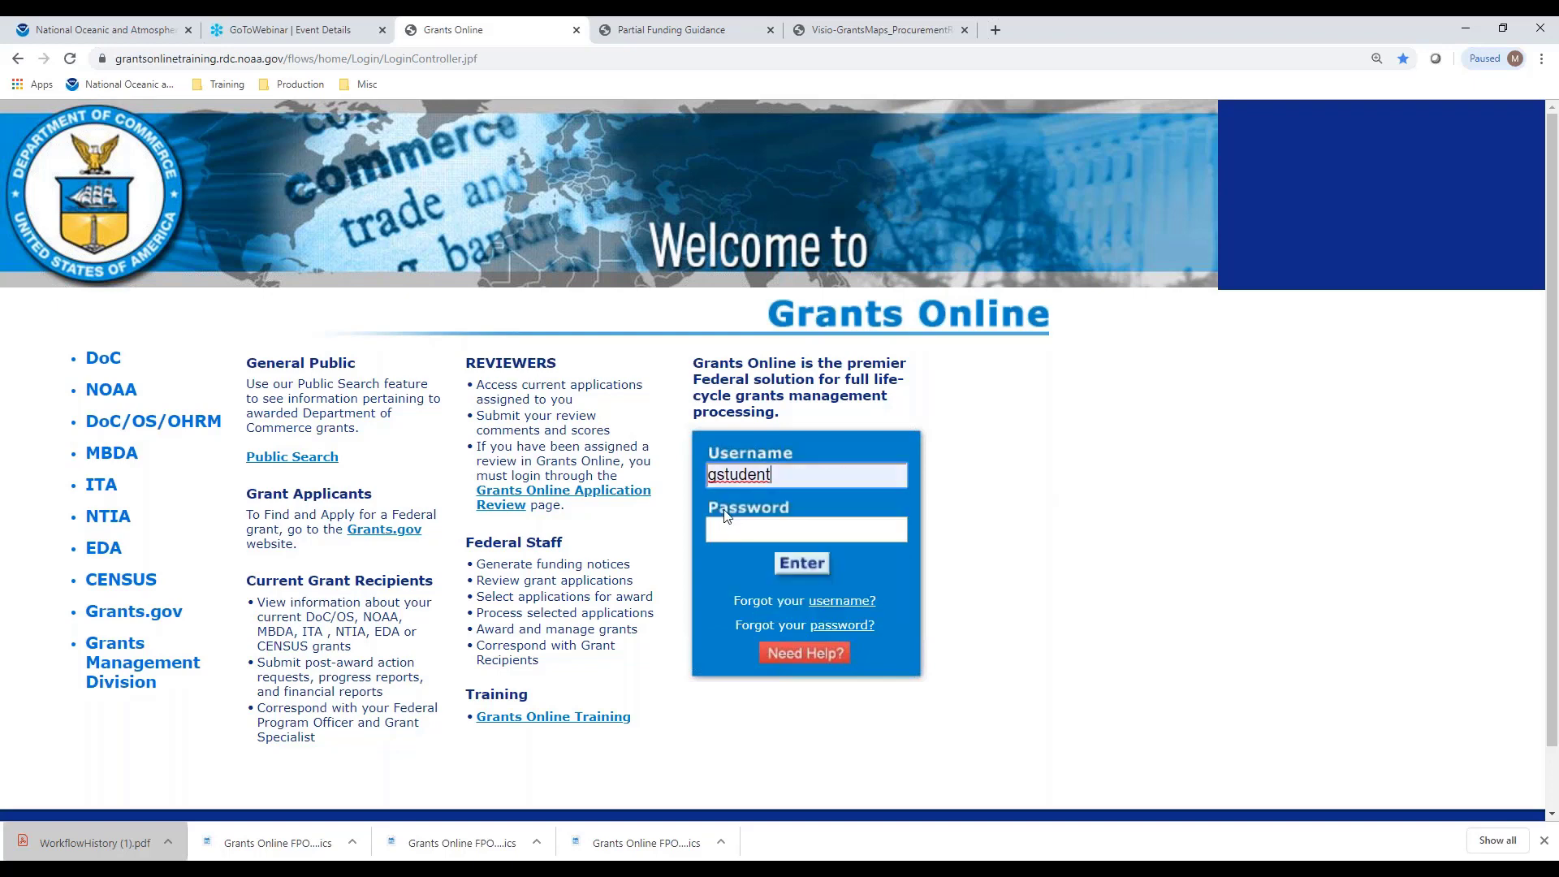
left_click(727, 530)
type("••")
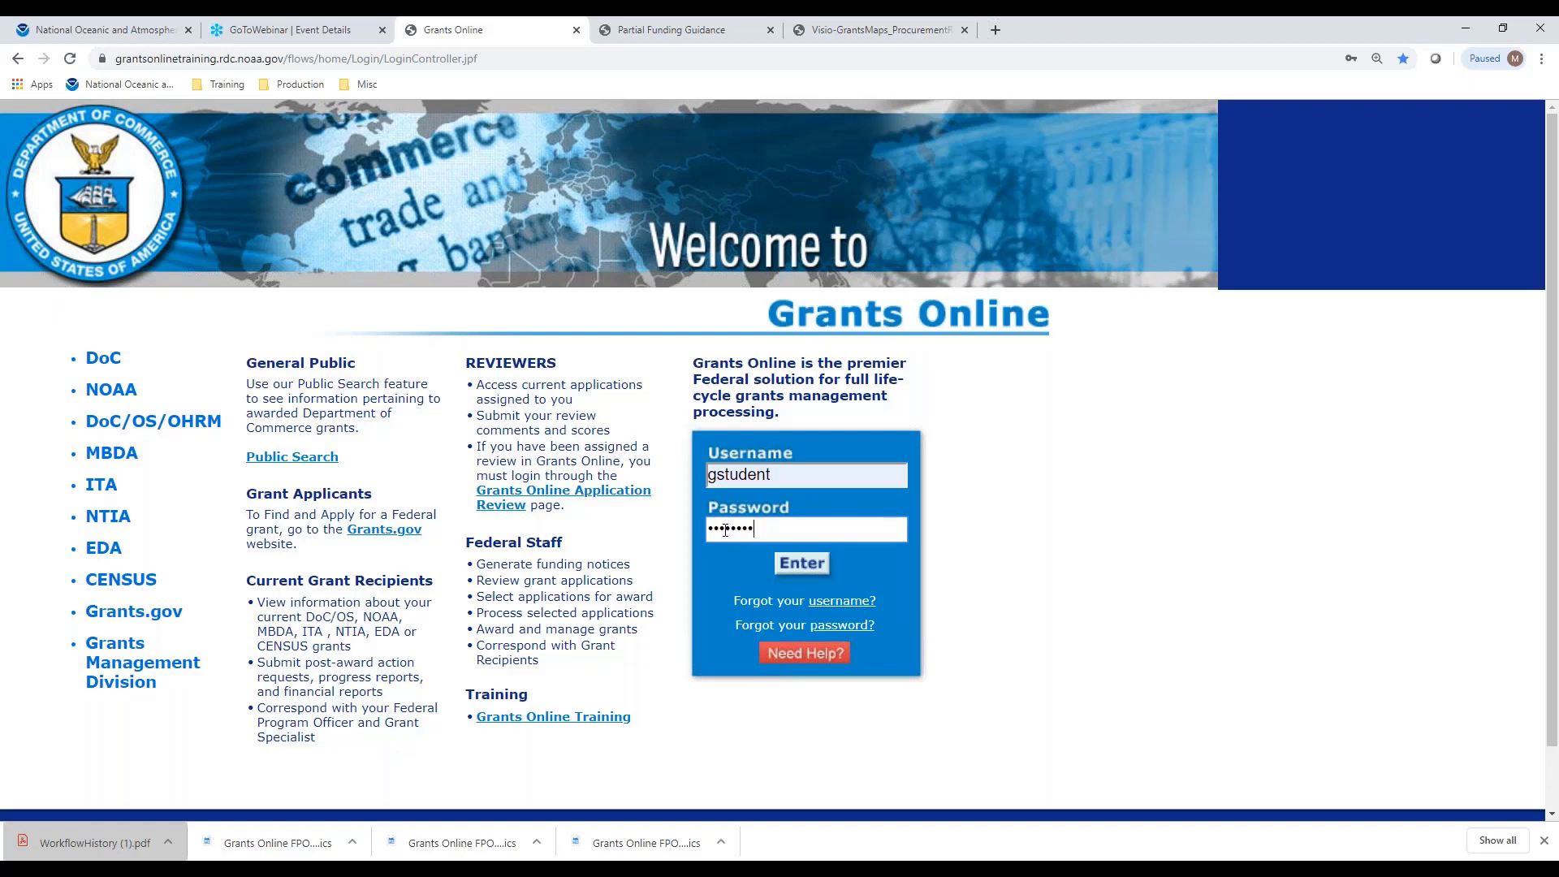
type("••")
key("Return")
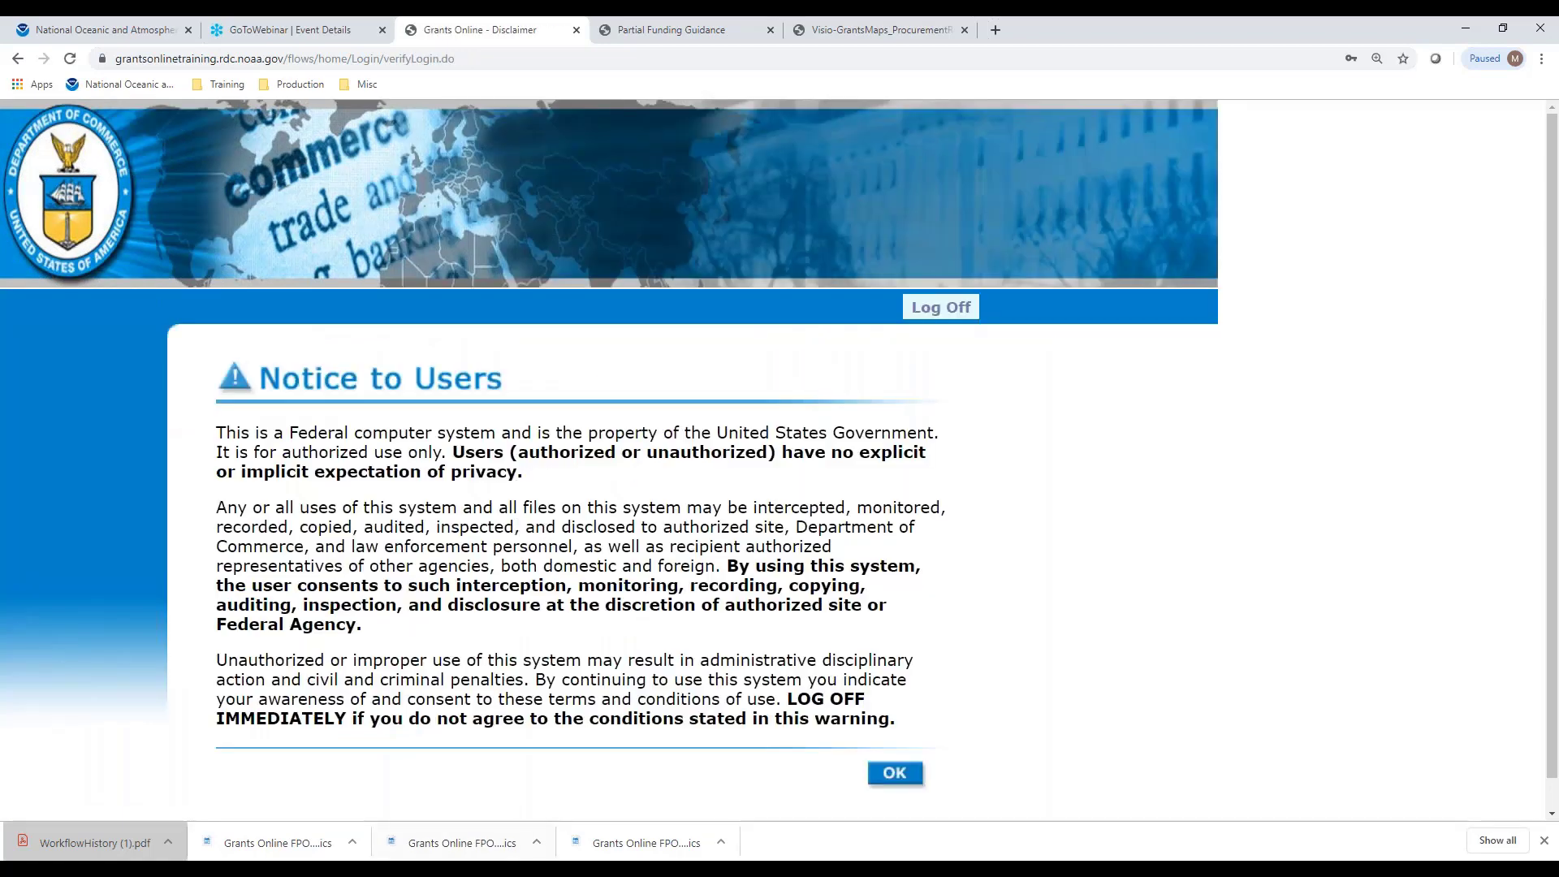
left_click(896, 778)
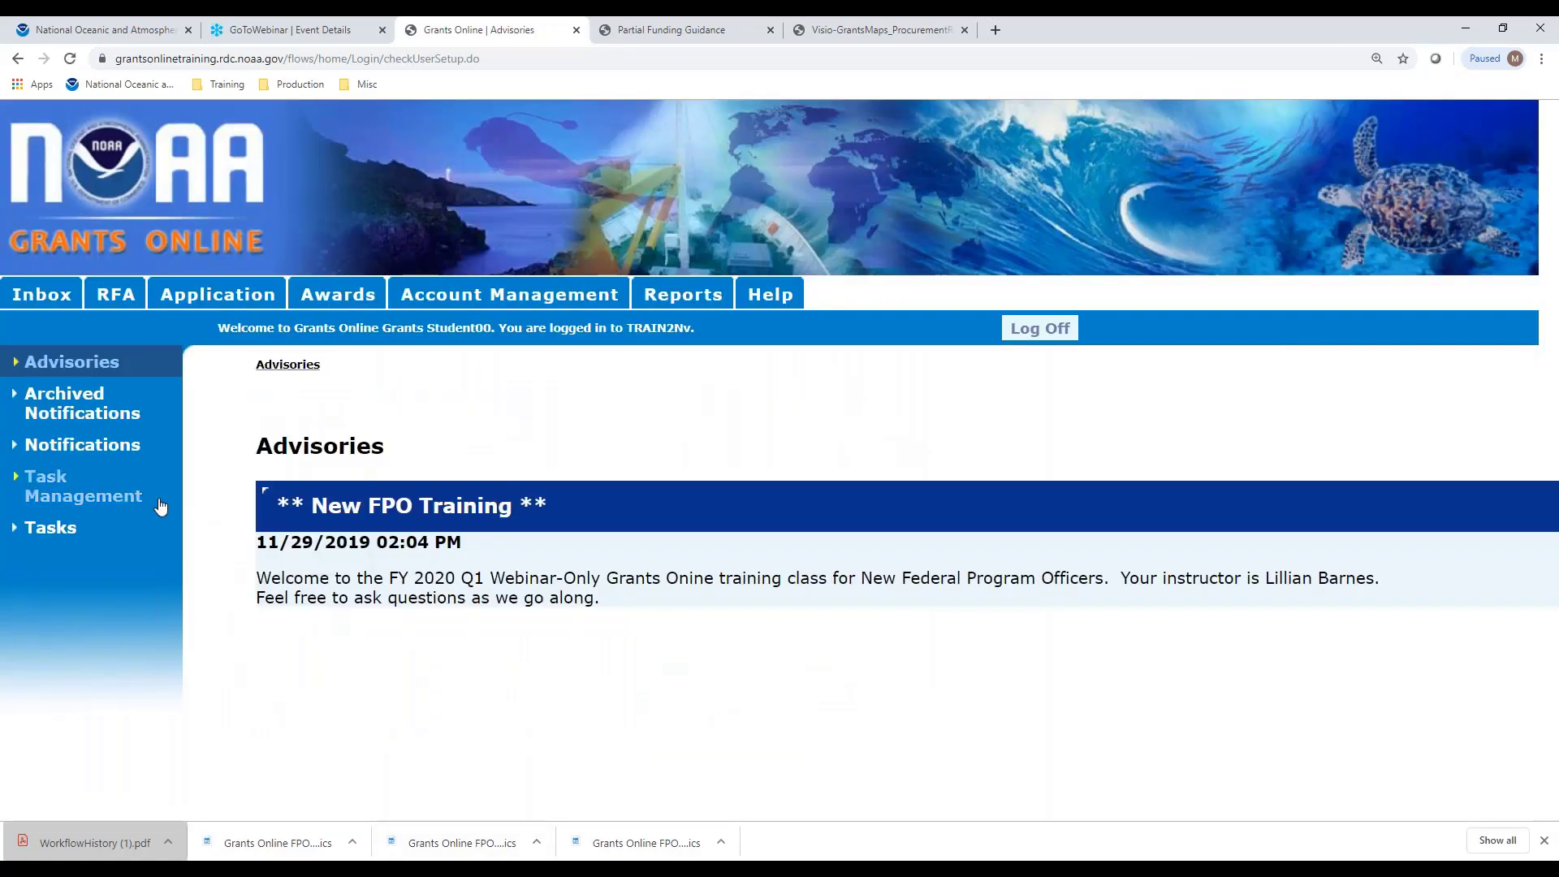
left_click(49, 529)
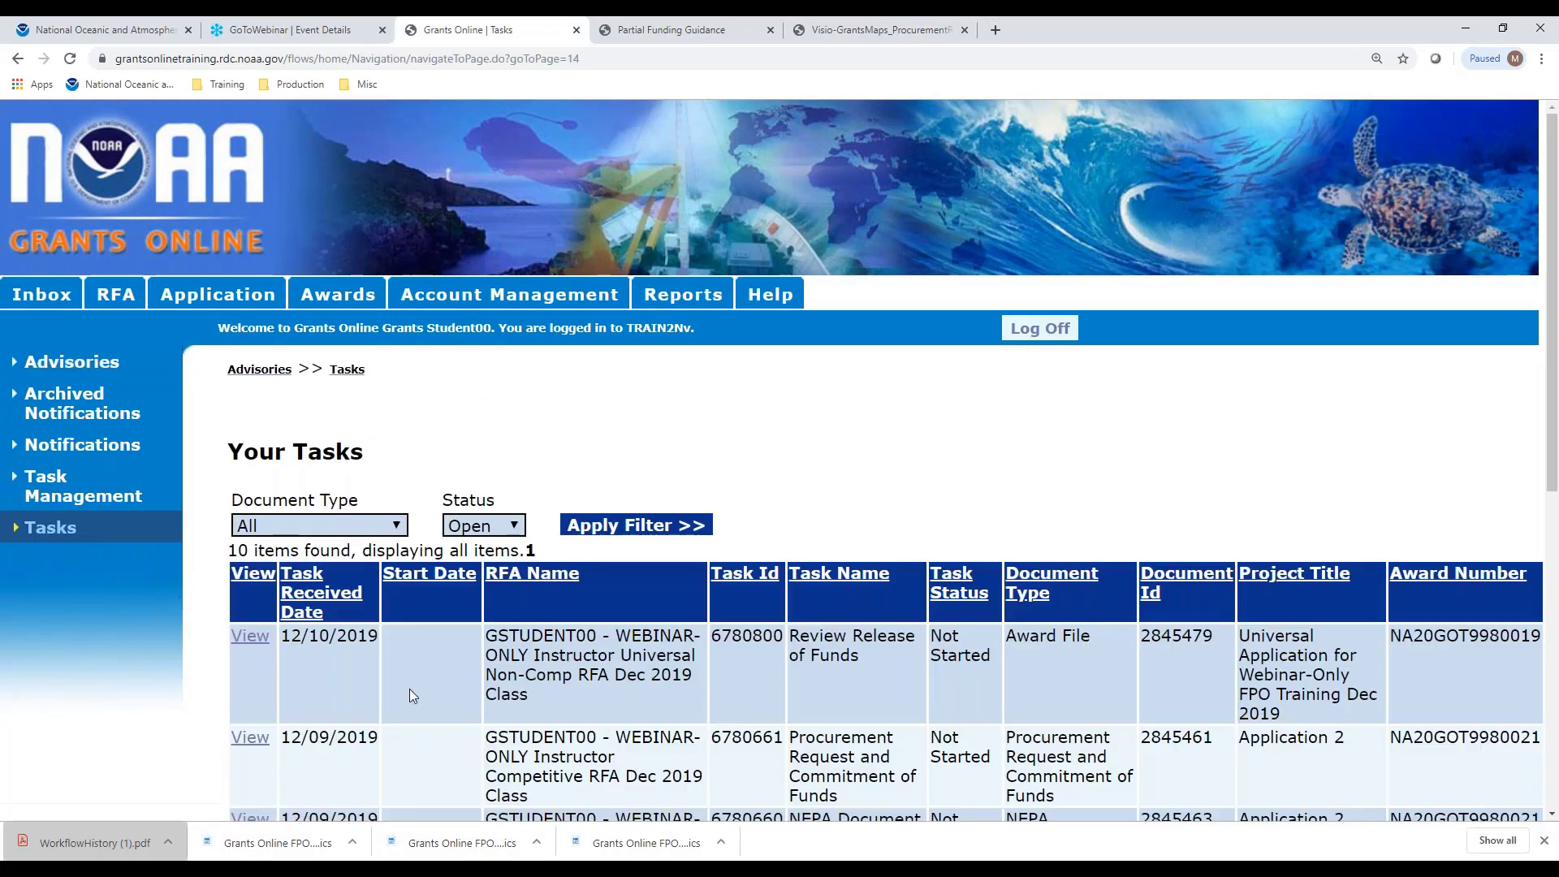
Submit and confirm Forward to Grants Specialist for Review on the NA20GOT9980019 Review Release of Funds task
left_click(251, 640)
scroll(1056, 600, "down", 7)
scroll(568, 601, "up", 2)
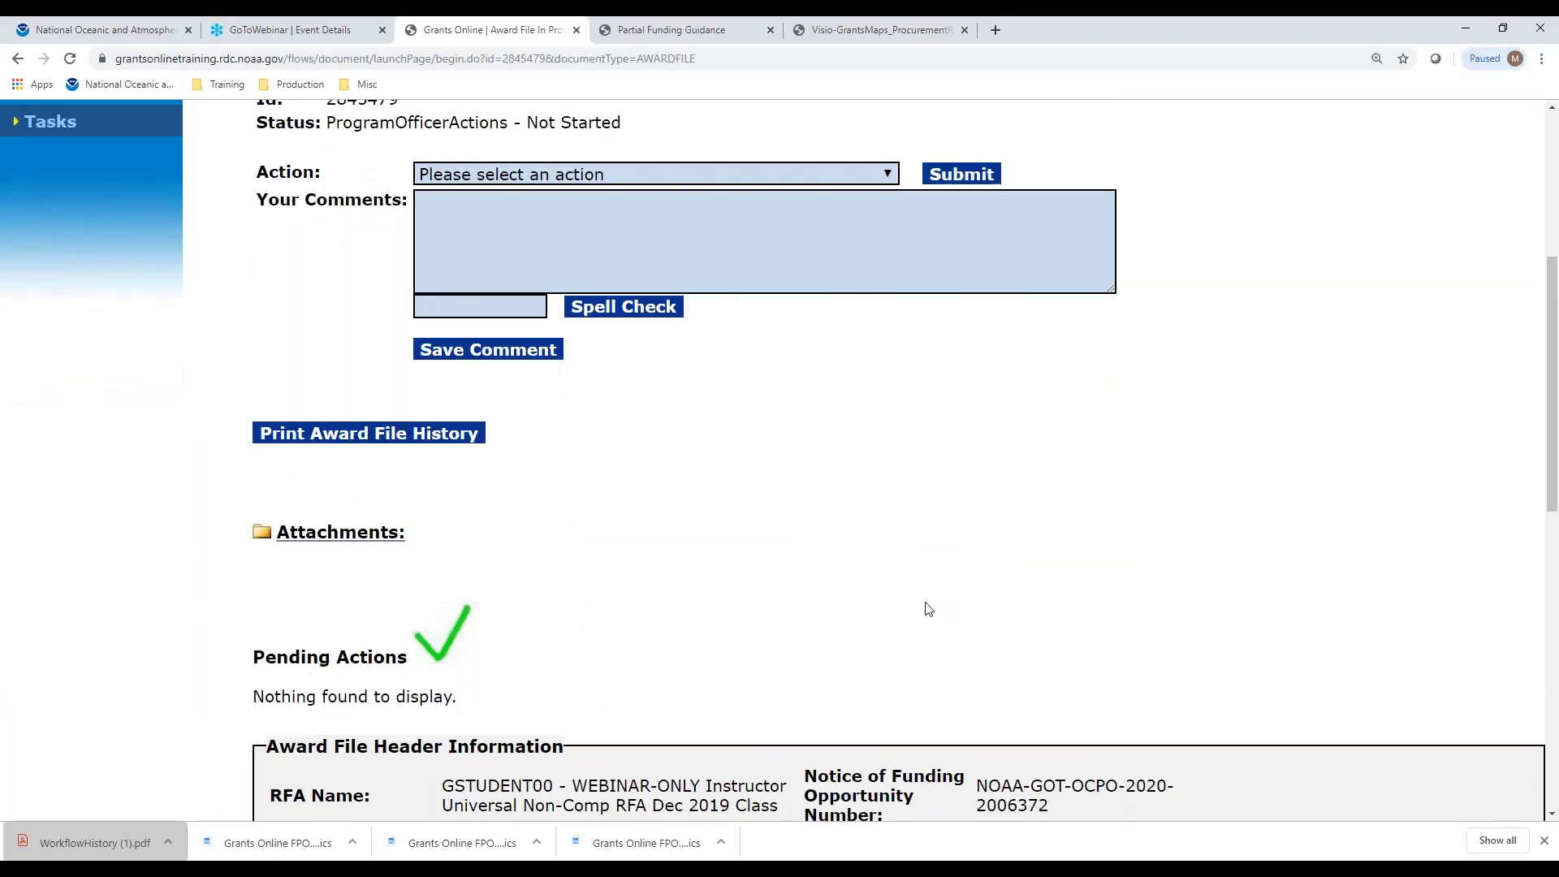
scroll(775, 568, "up", 3)
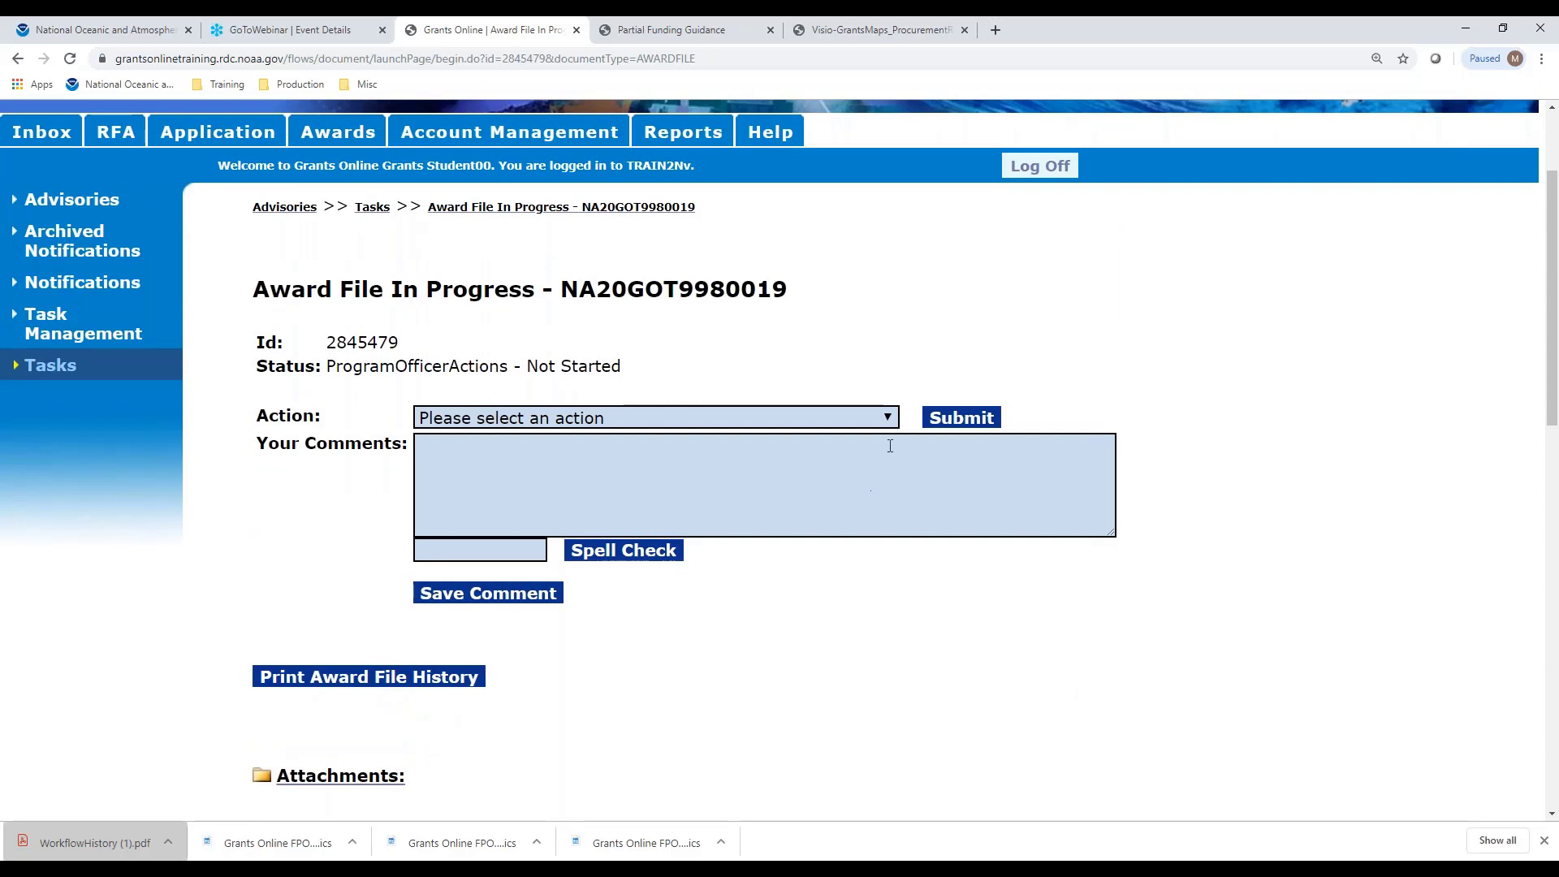
left_click(880, 418)
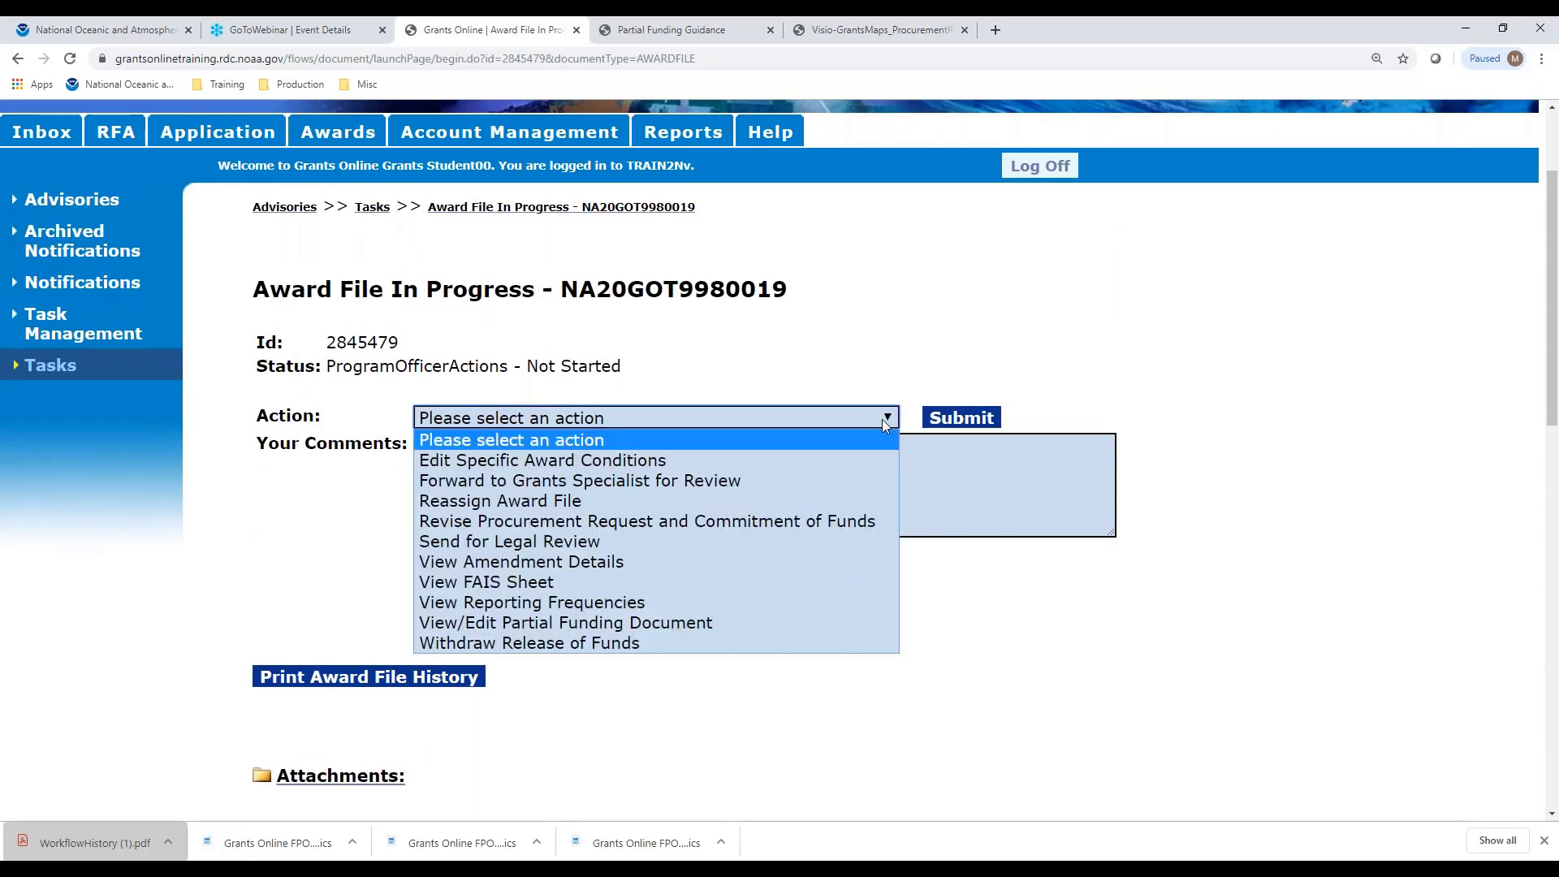
left_click(680, 485)
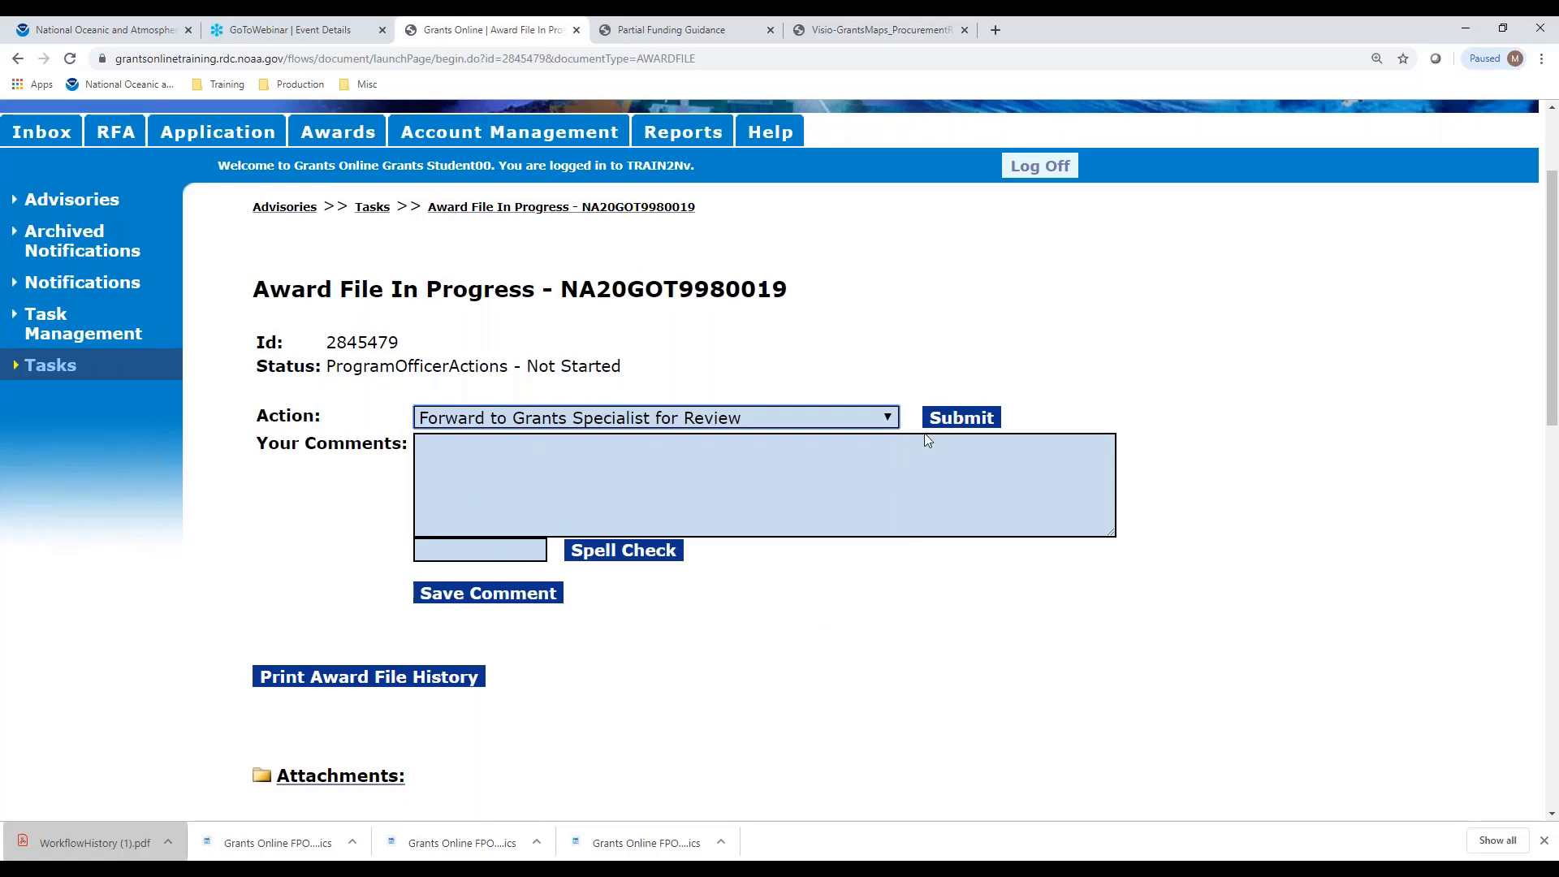
left_click(955, 419)
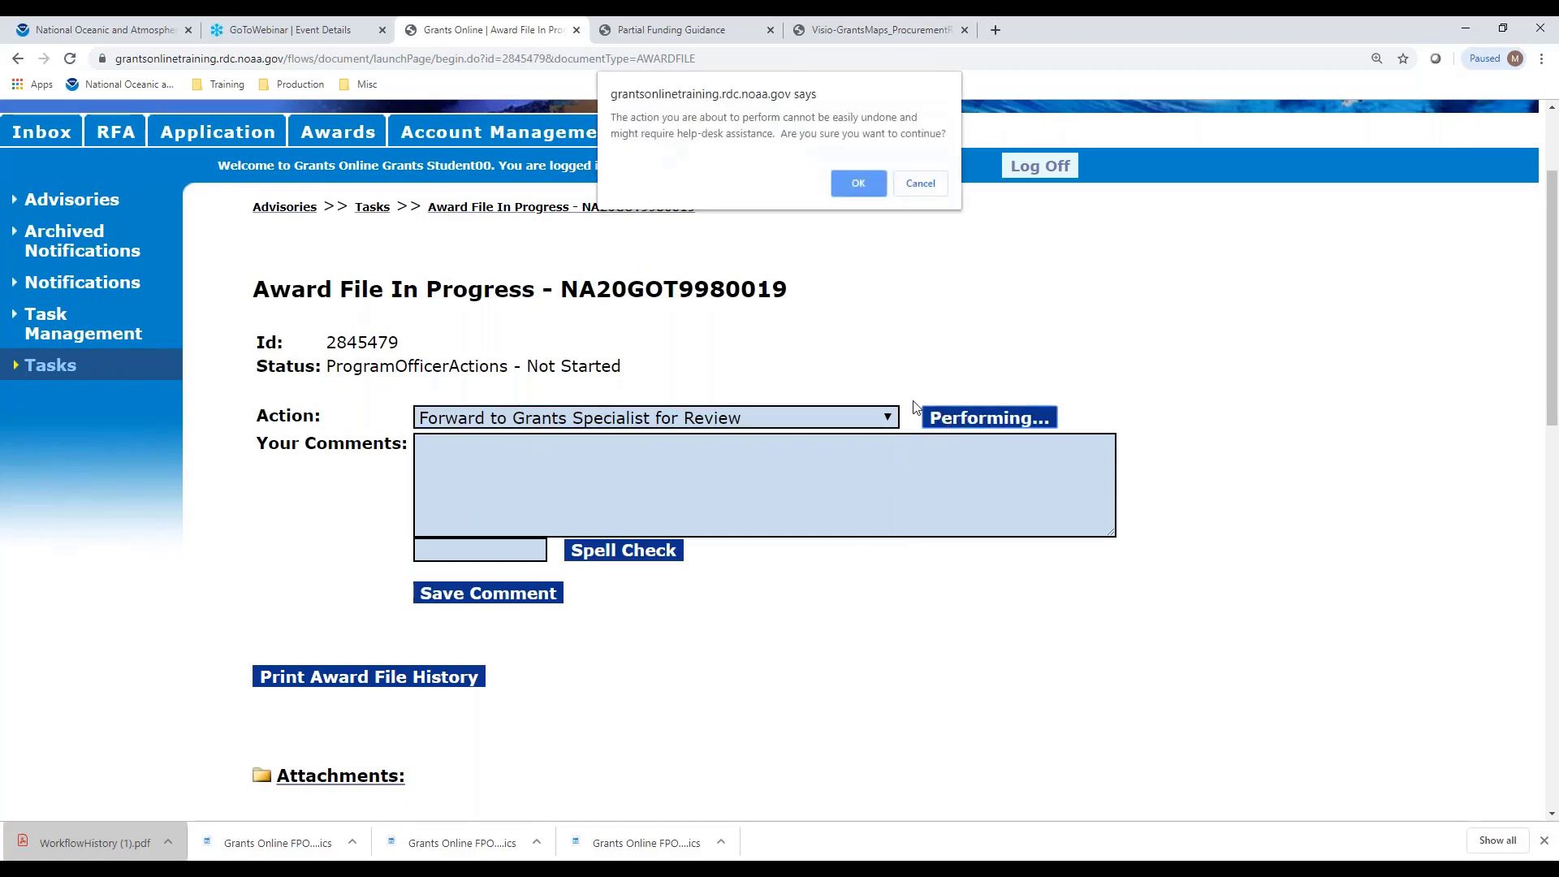
left_click(859, 185)
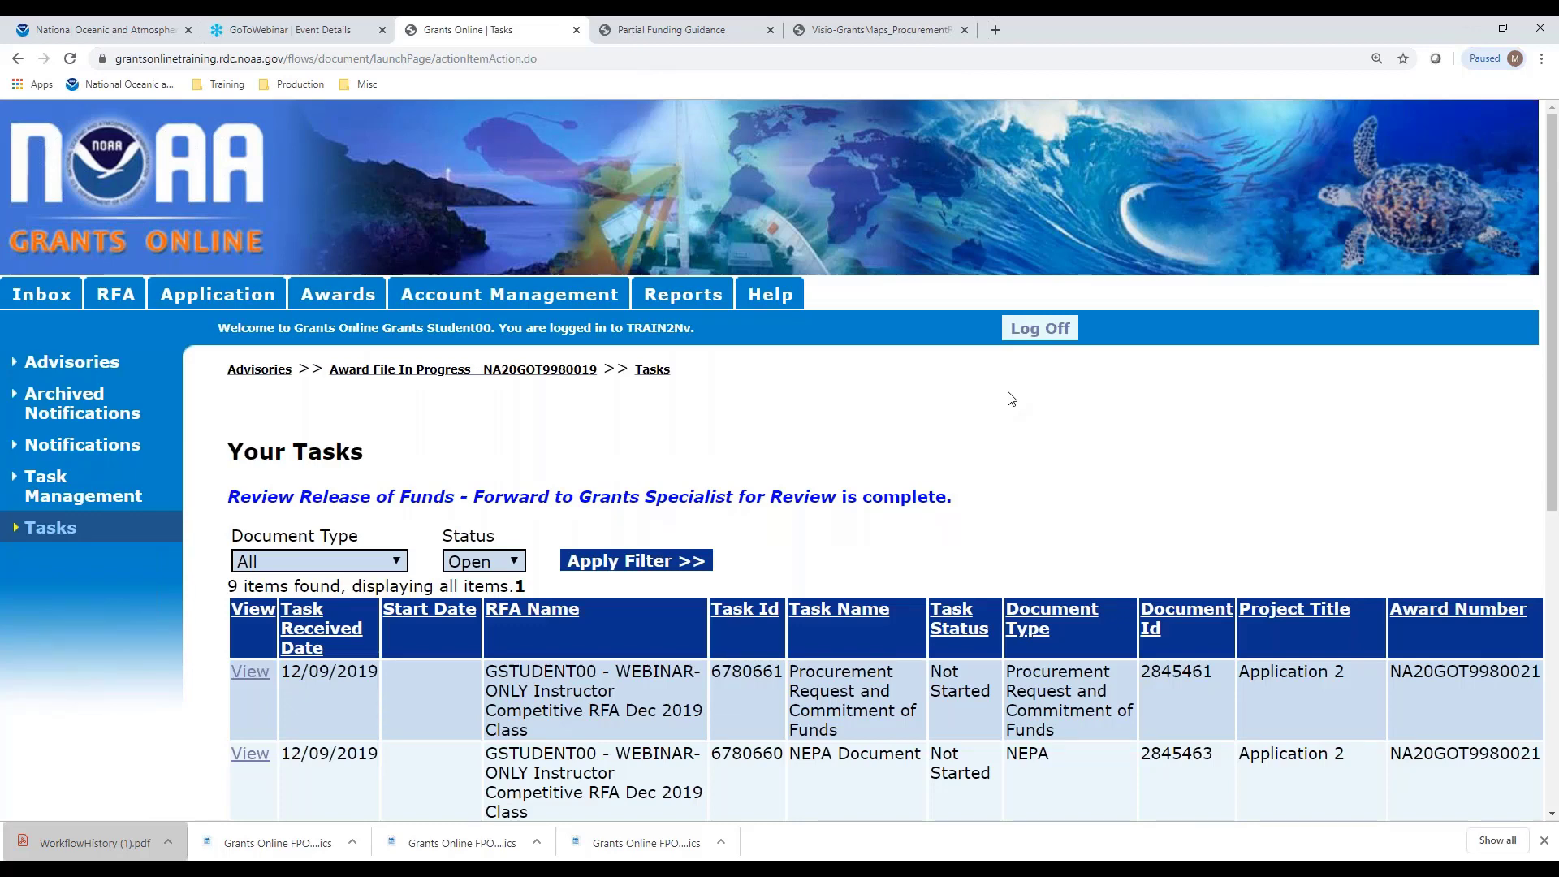
Reopen Award File NA20GOT9980019 and confirm the procurement request shows Approved
left_click(426, 372)
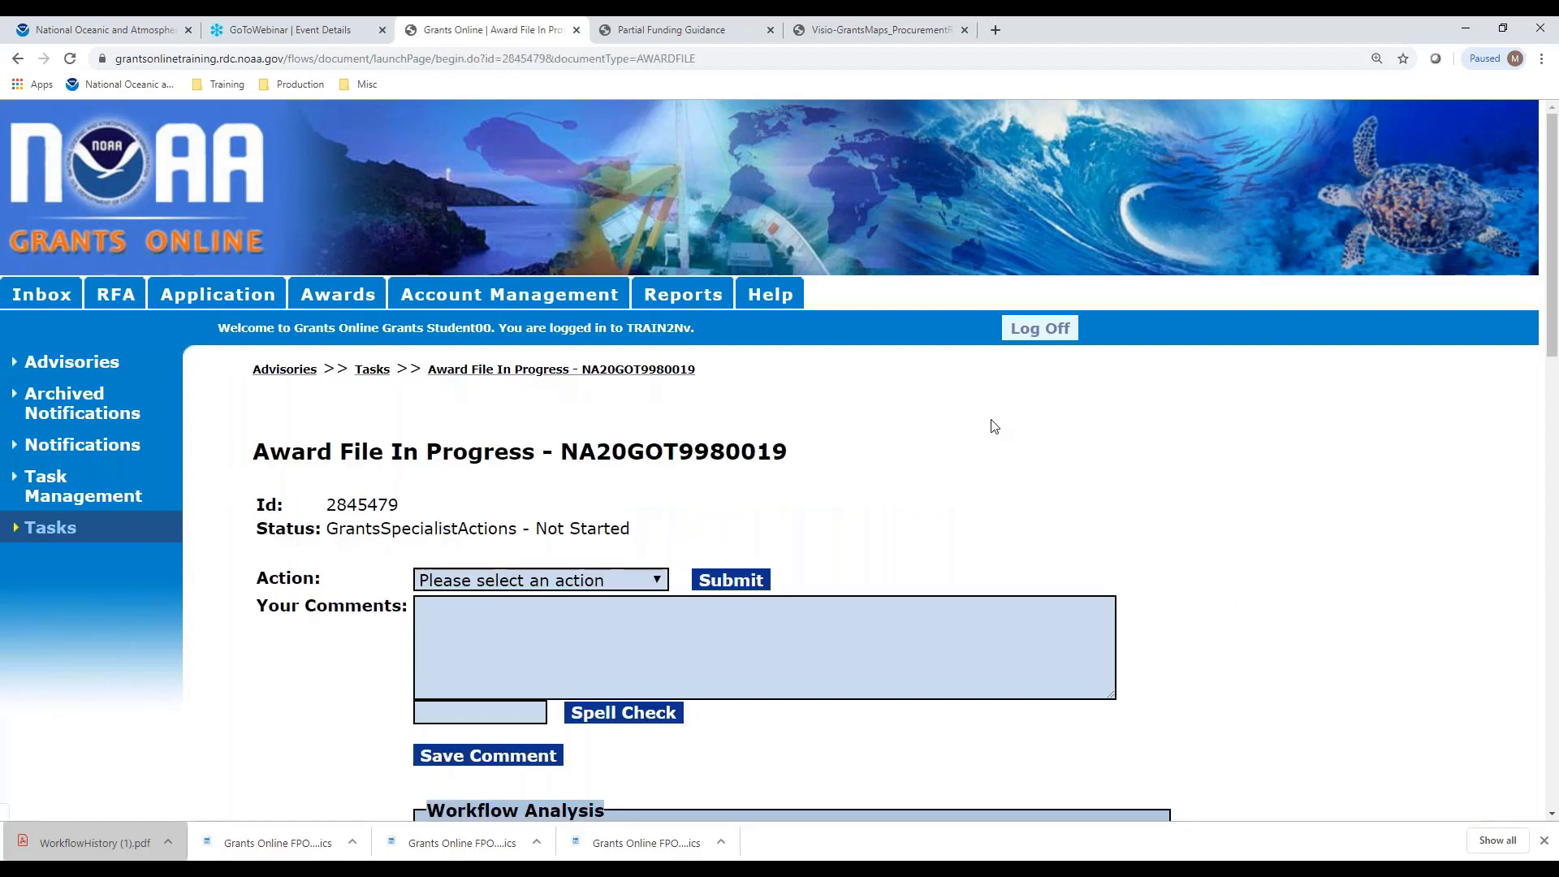
scroll(1210, 418, "down", 7)
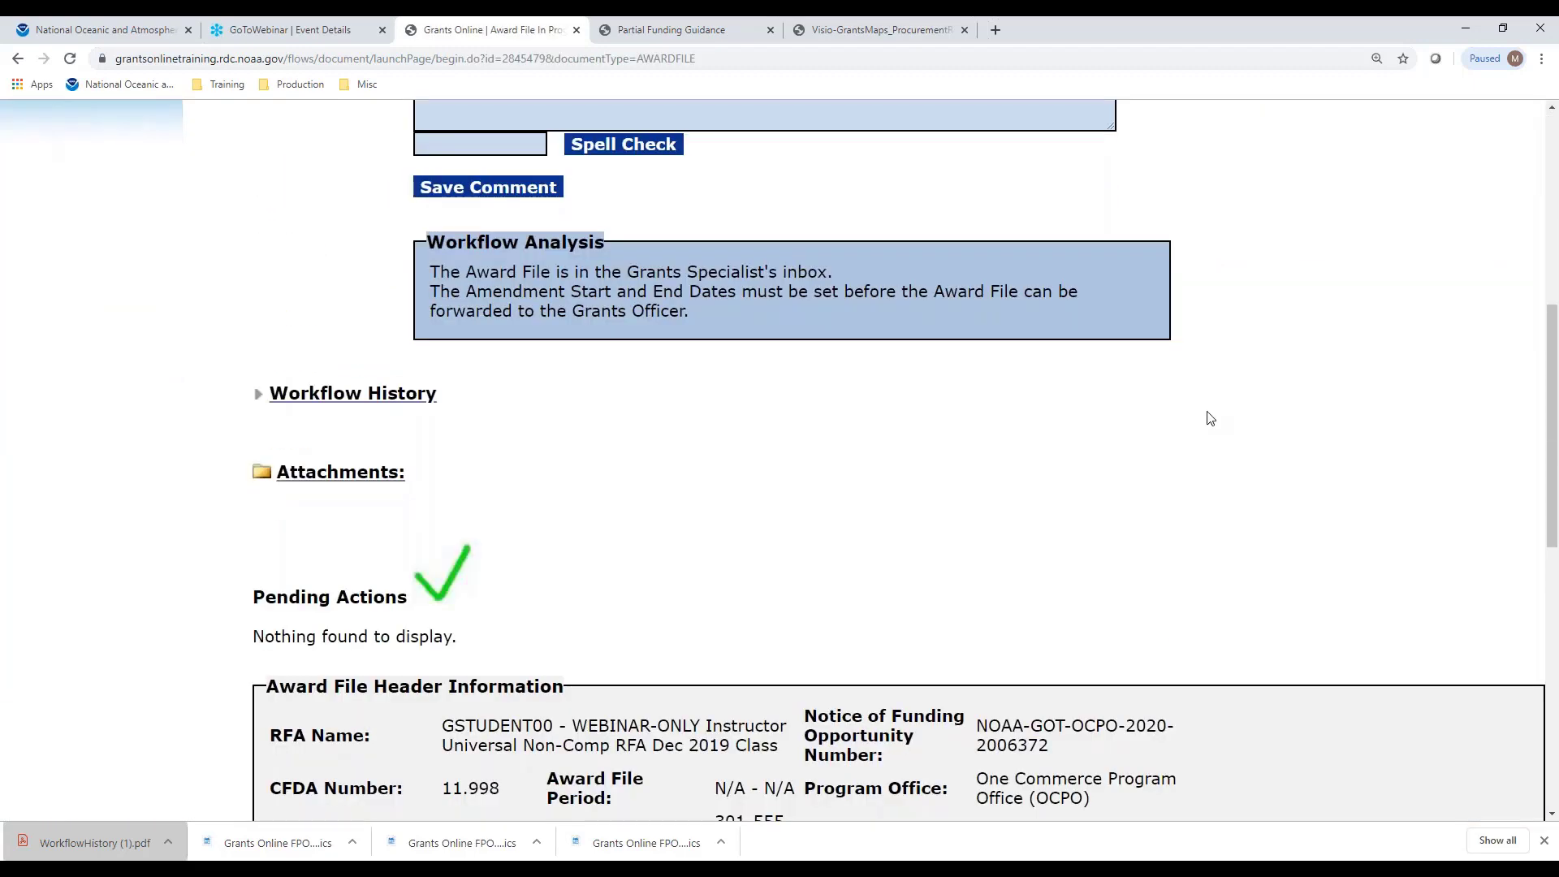
scroll(1210, 418, "down", 10)
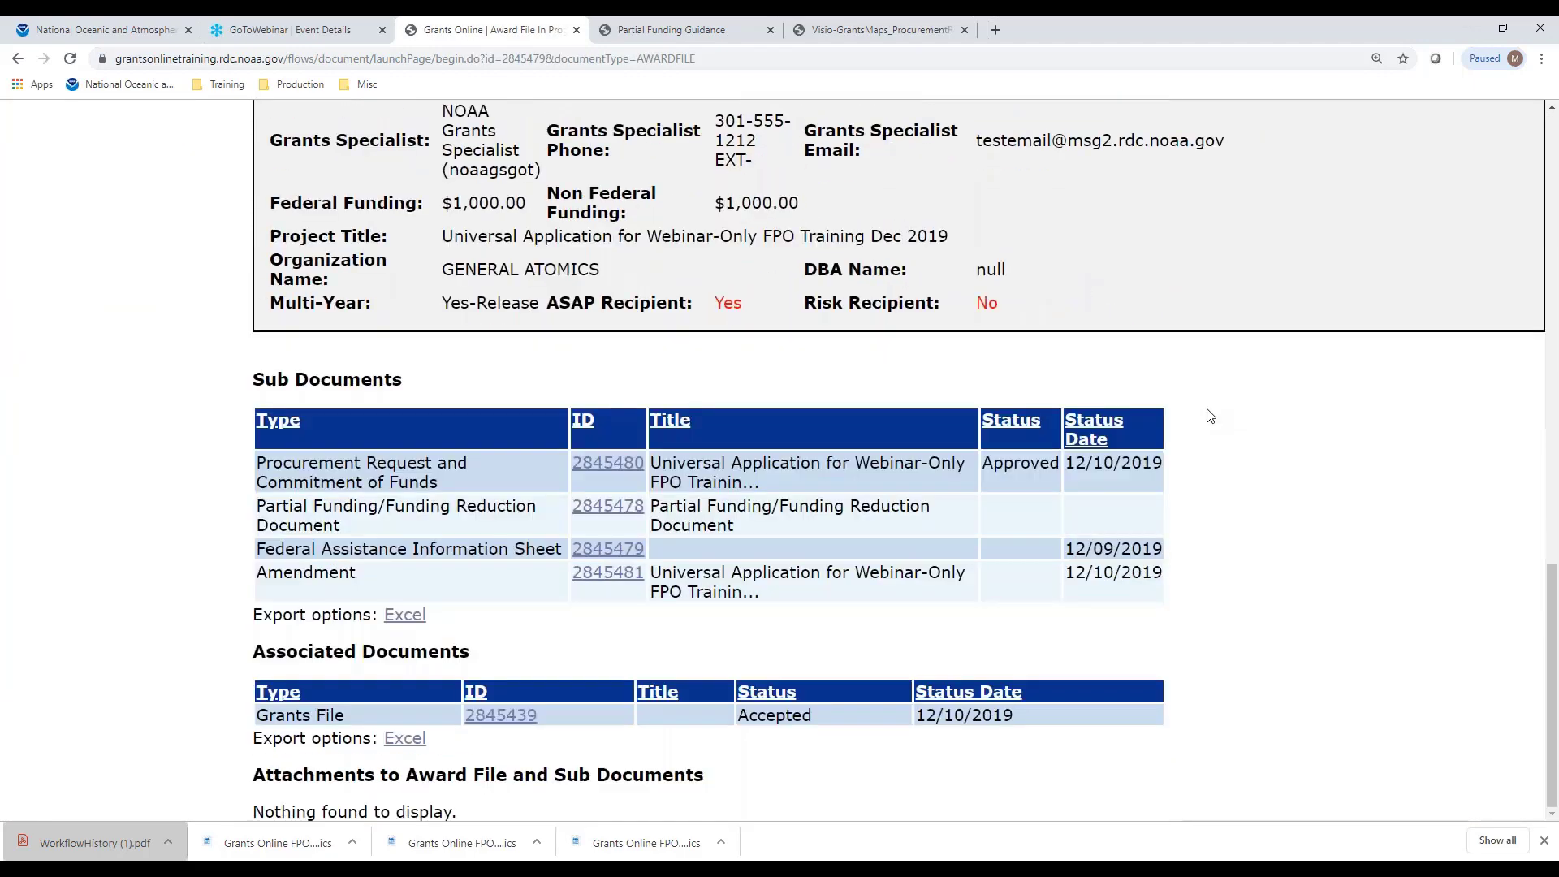
scroll(1210, 416, "up", 16)
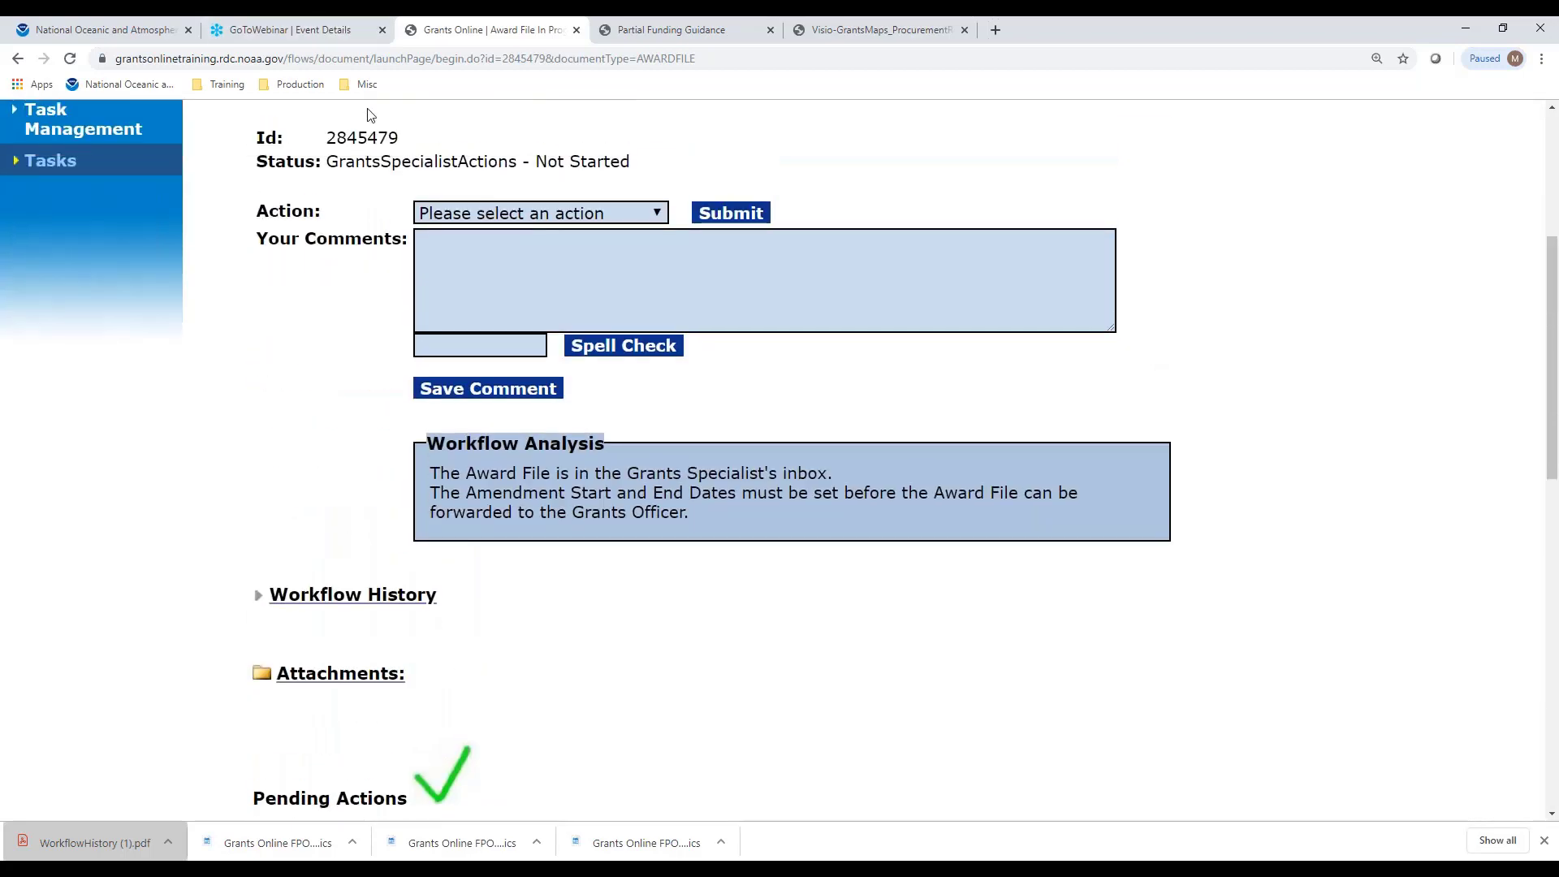
scroll(1381, 203, "down", 14)
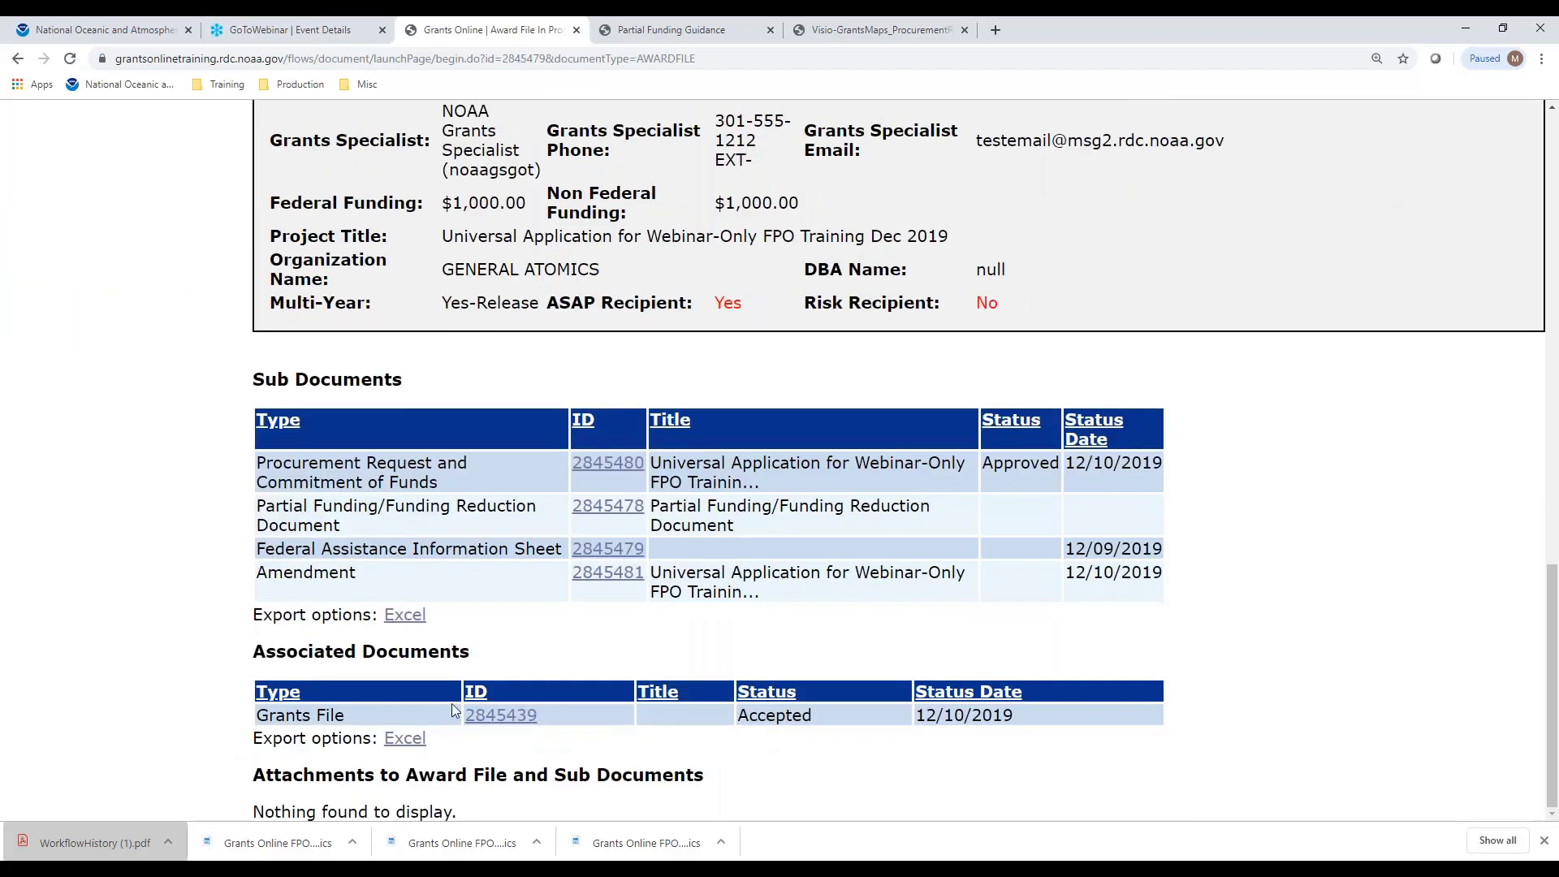
Open Grants File 2845439 and review its grant information and reports, scrolling back to the top
left_click(504, 716)
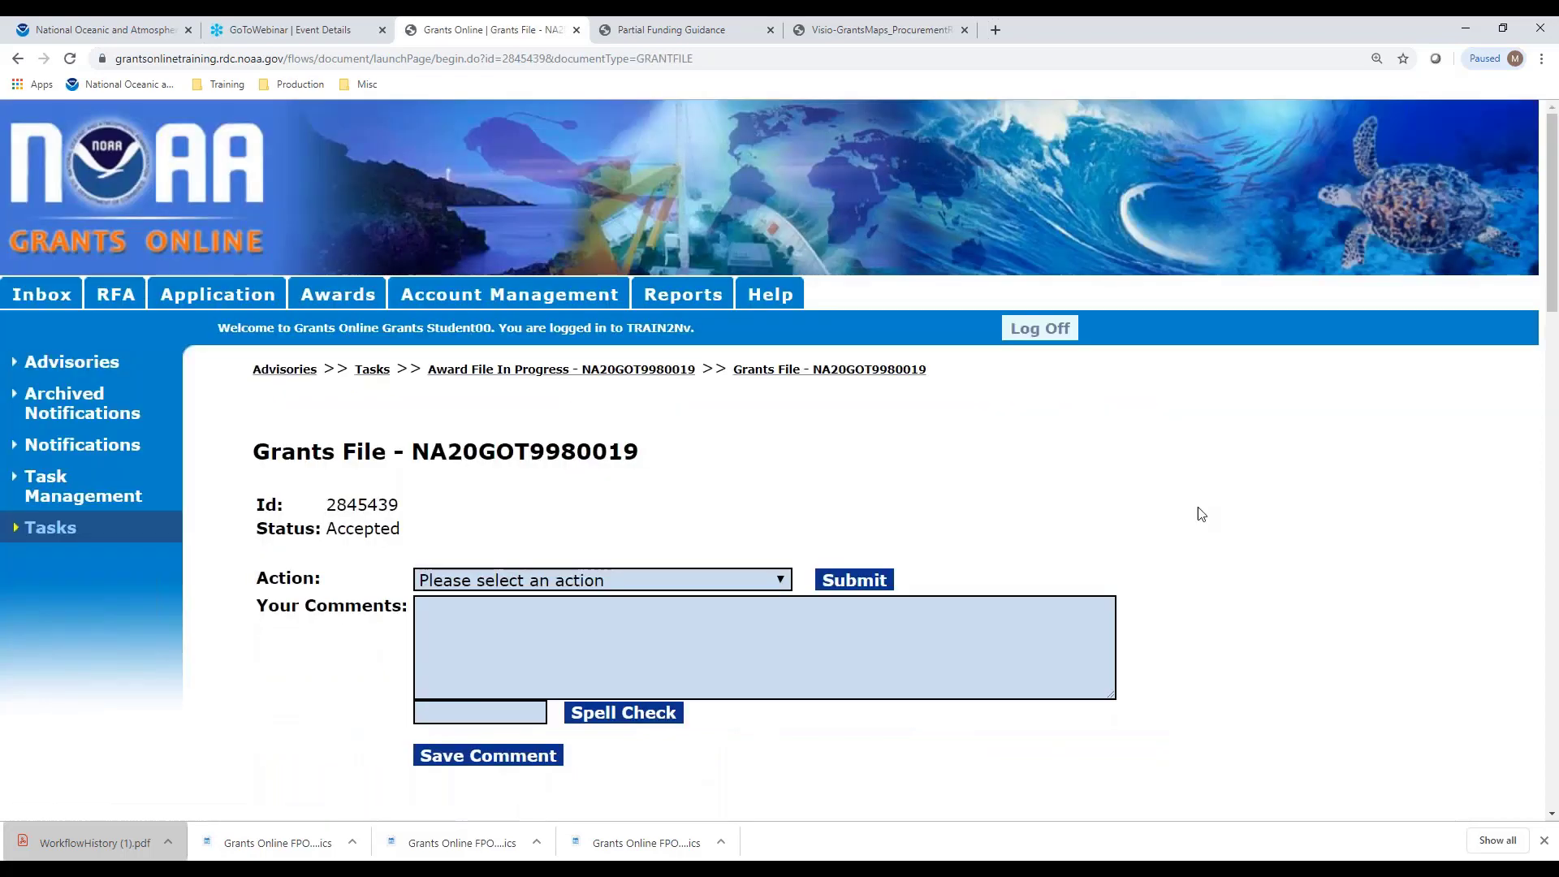
scroll(1206, 503, "down", 6)
scroll(1210, 500, "down", 17)
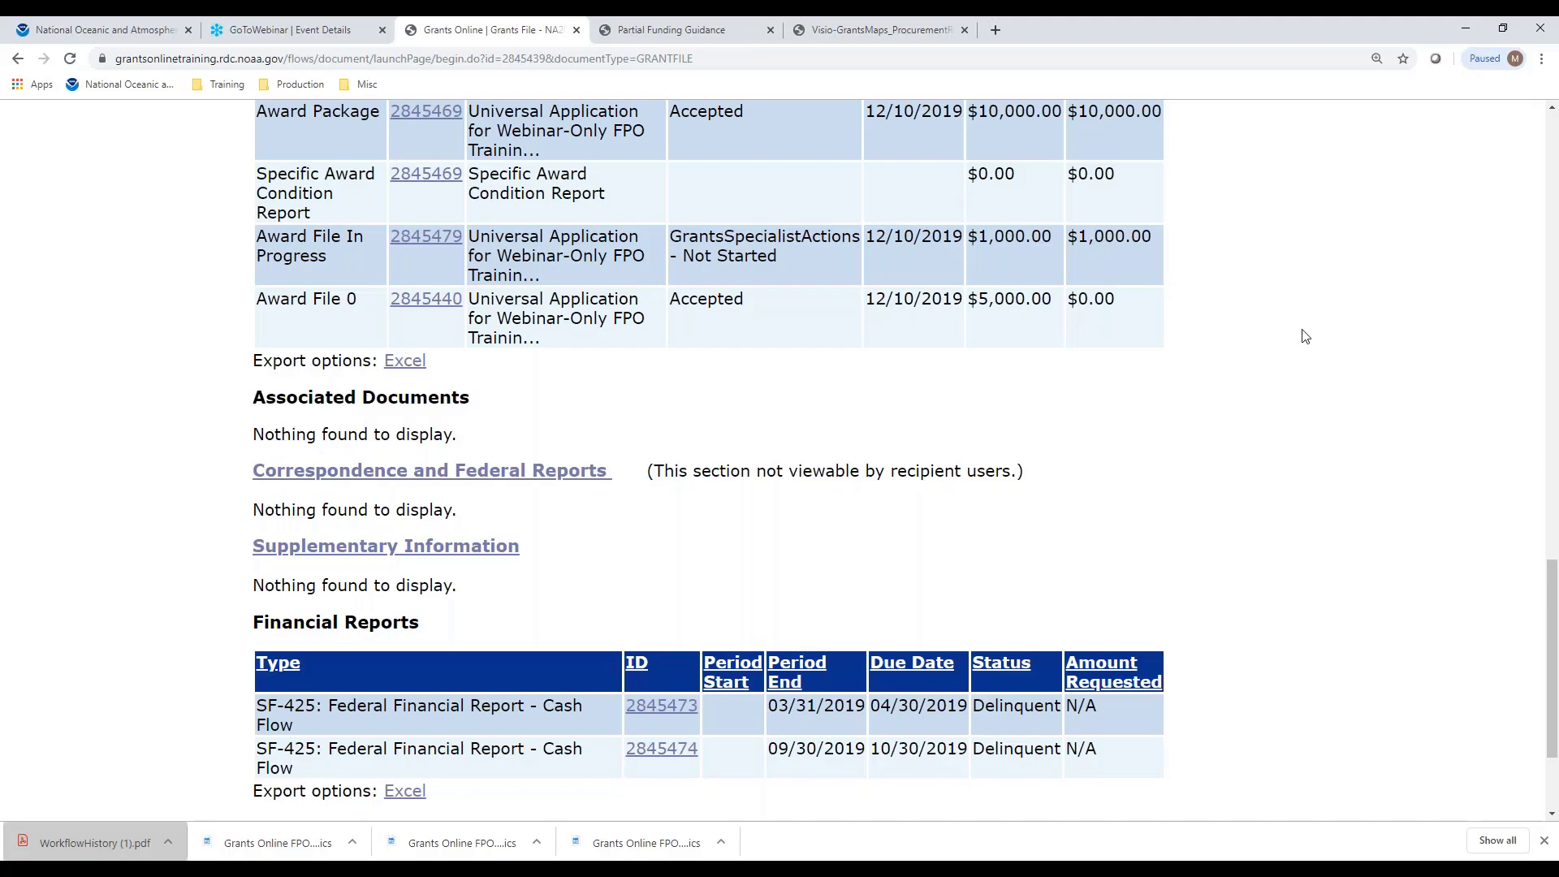
scroll(1287, 321, "up", 9)
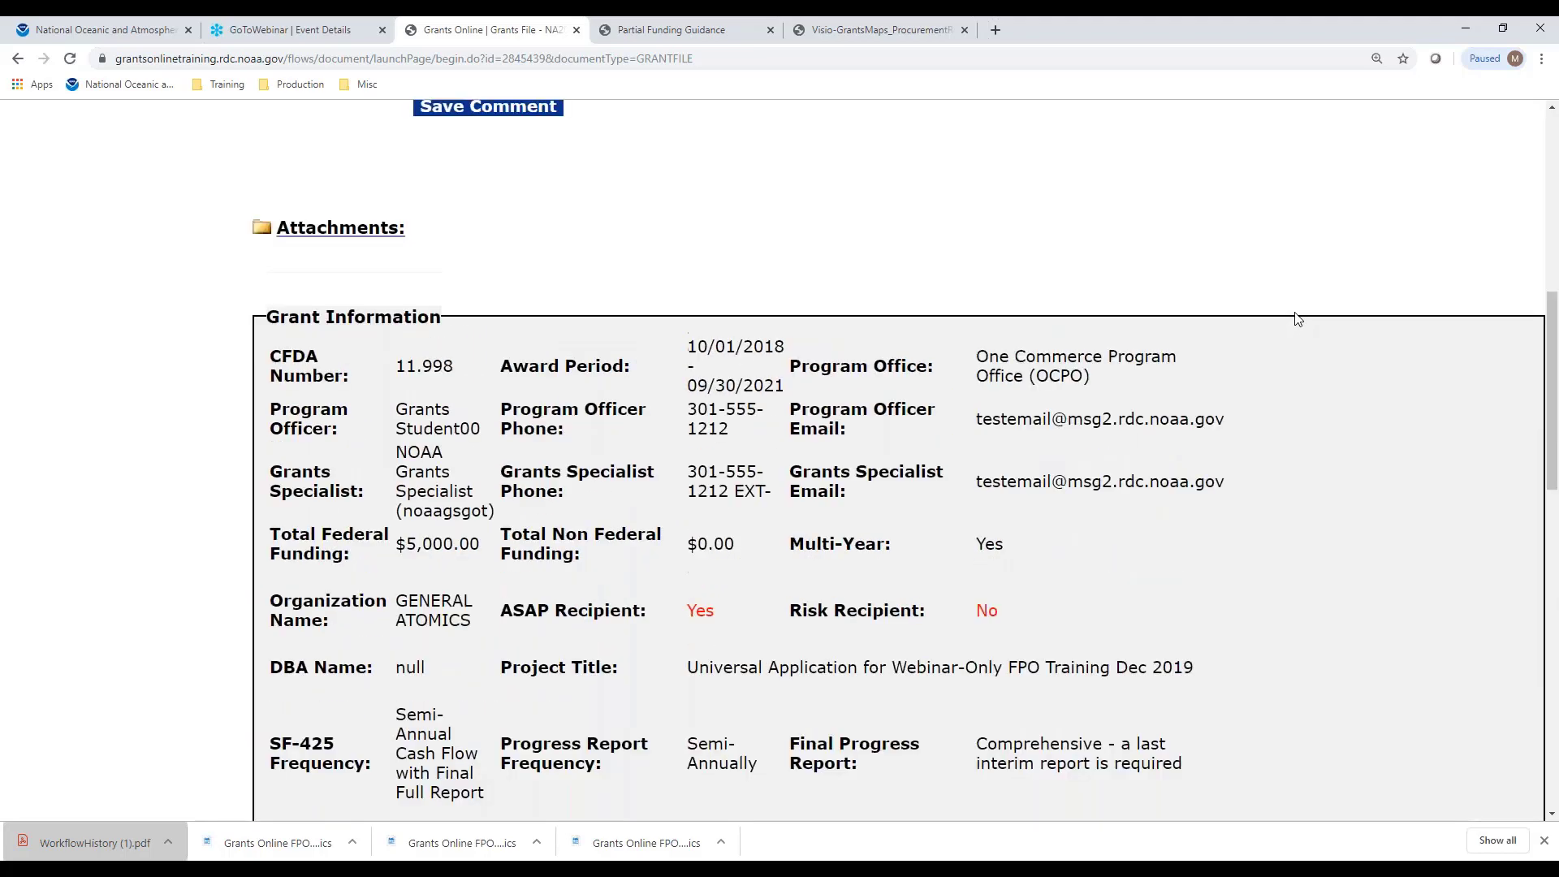
scroll(1297, 318, "up", 8)
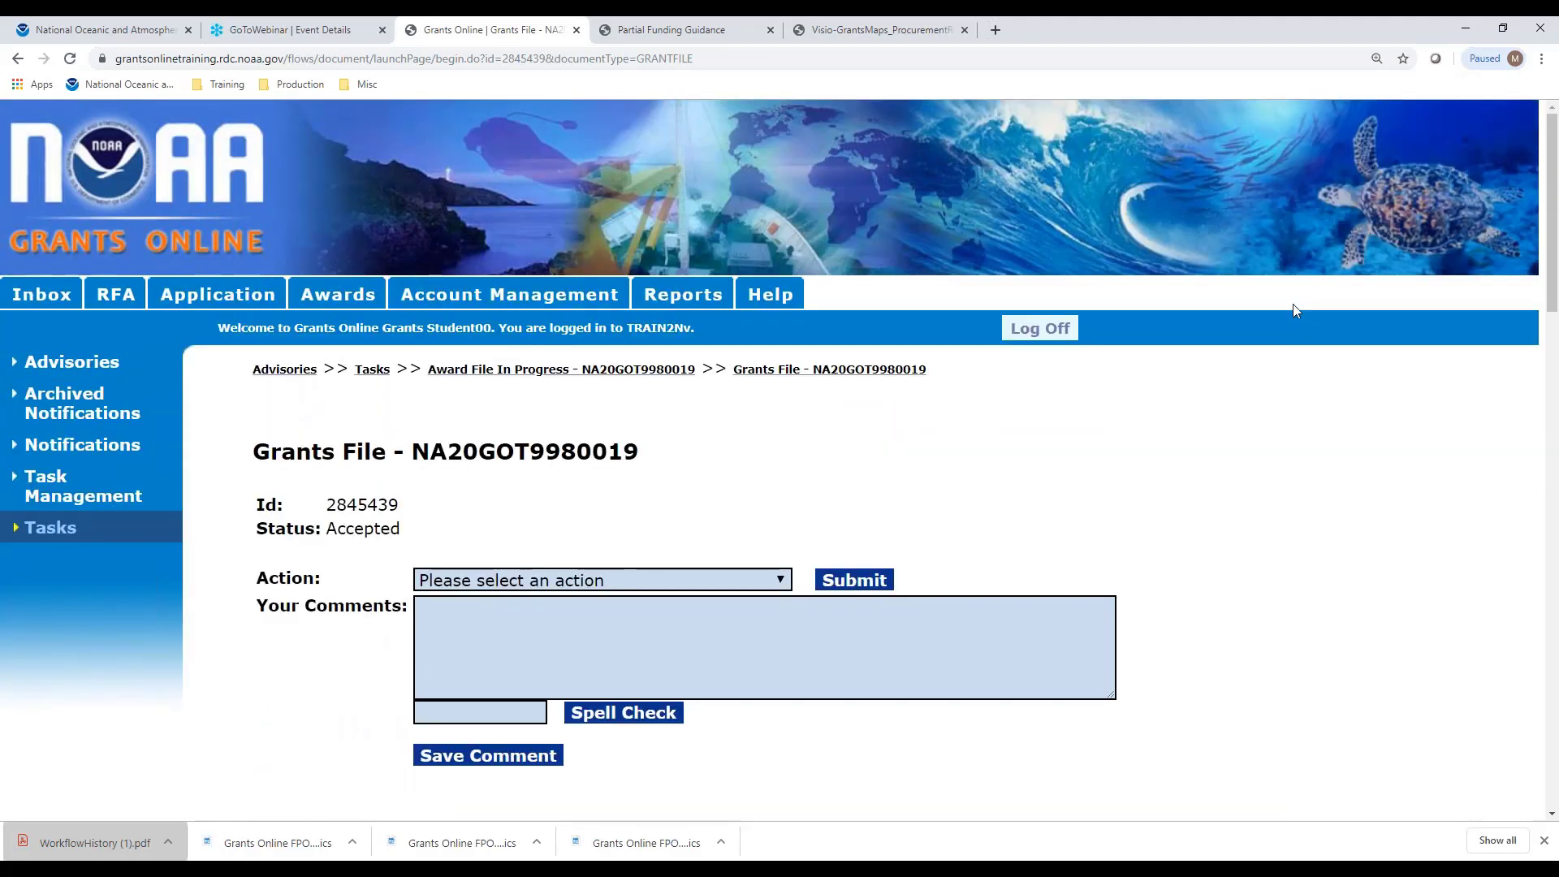